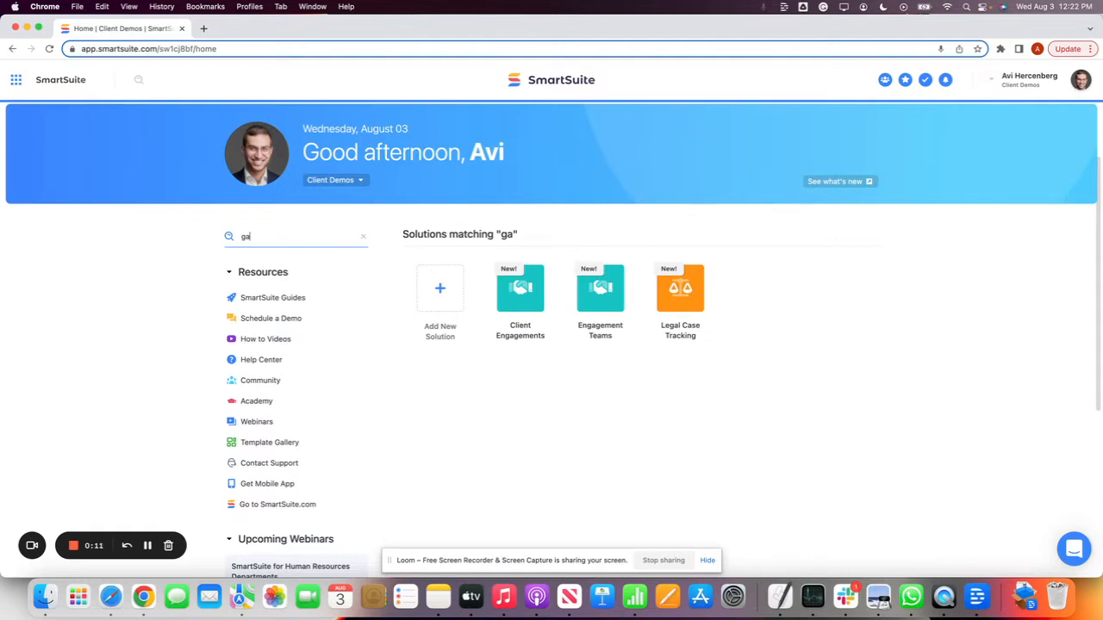
key(BackSpace)
text(oa)
key(BackSpace)
key(BackSpace)
key(BackSpace)
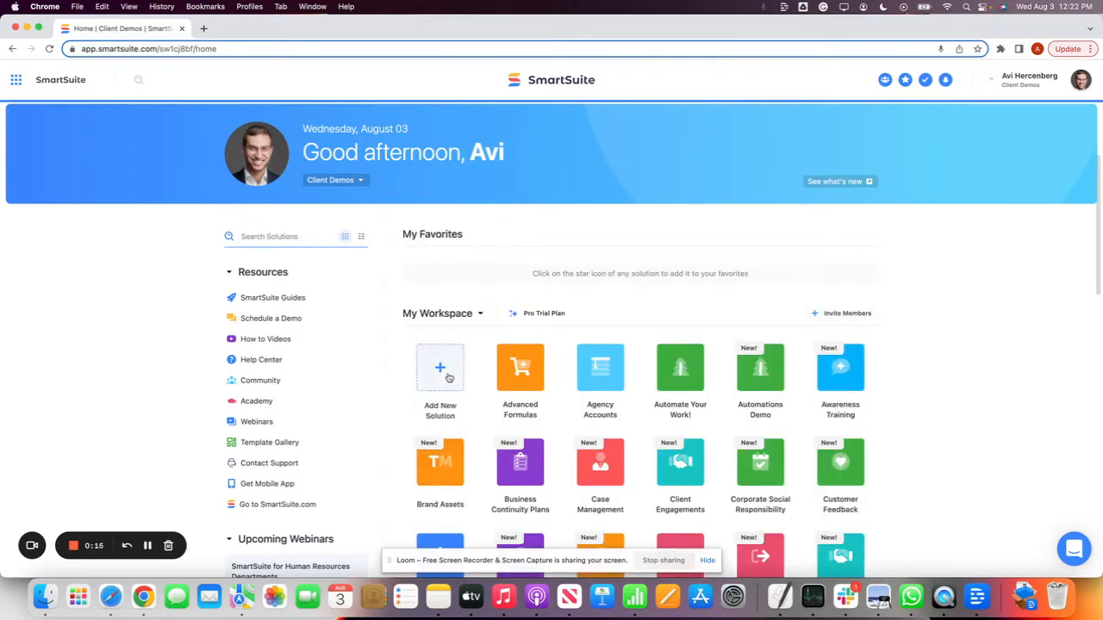
Start a new solution from a template and search the template gallery for Goal
click(441, 376)
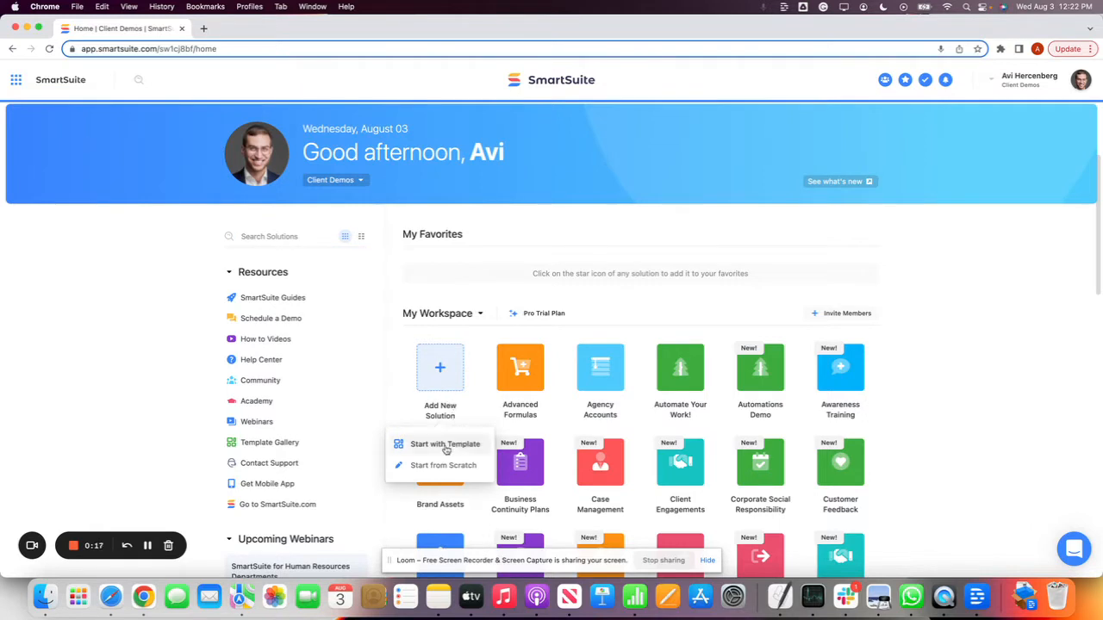
click(446, 445)
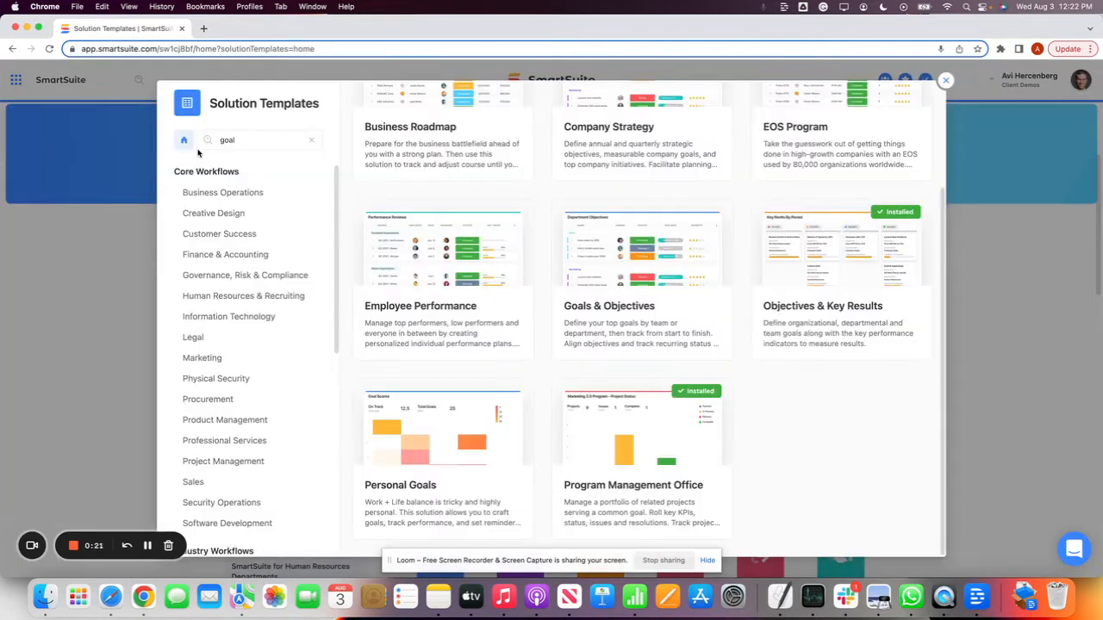
click(250, 141)
text(G)
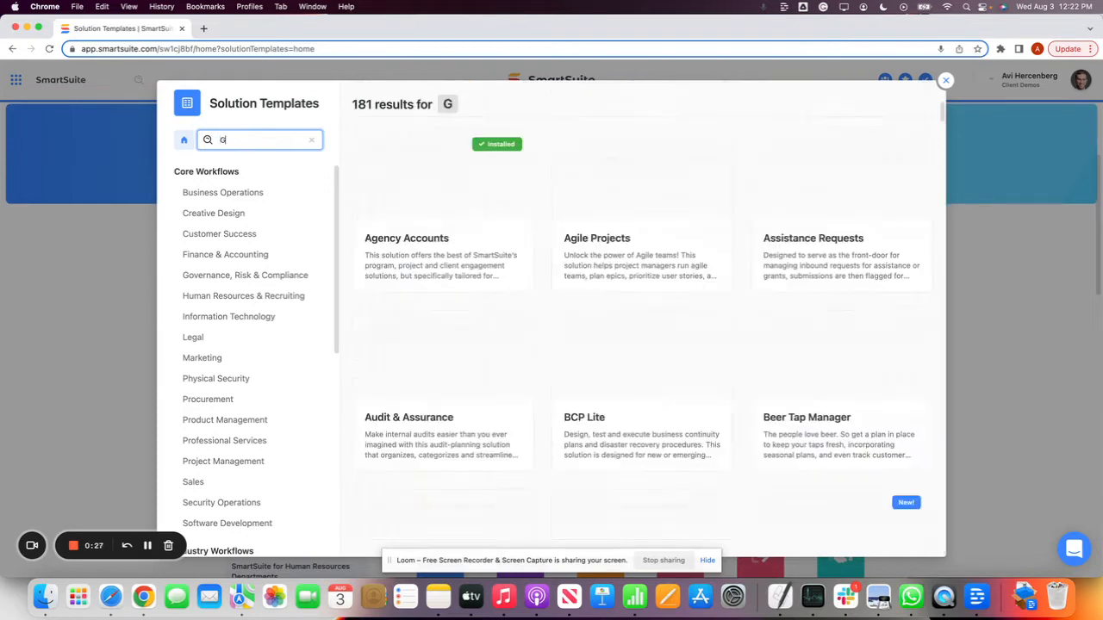
text(oal)
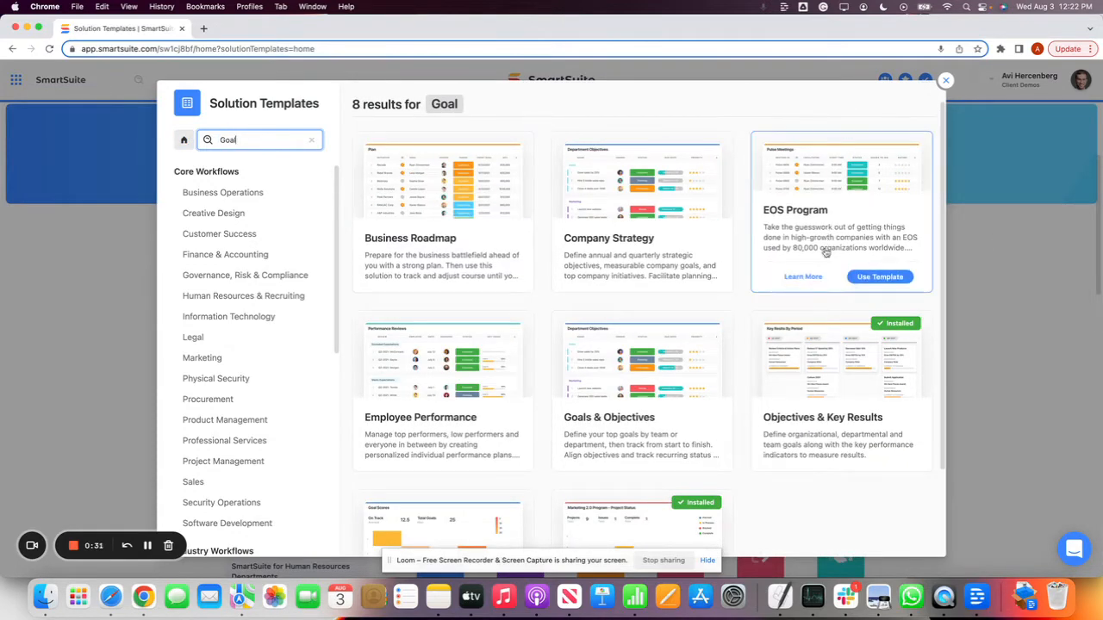
Preview the Objectives and Status Updates tables of the Goals & Objectives template and install it in the workspace
mouse_move(857, 389)
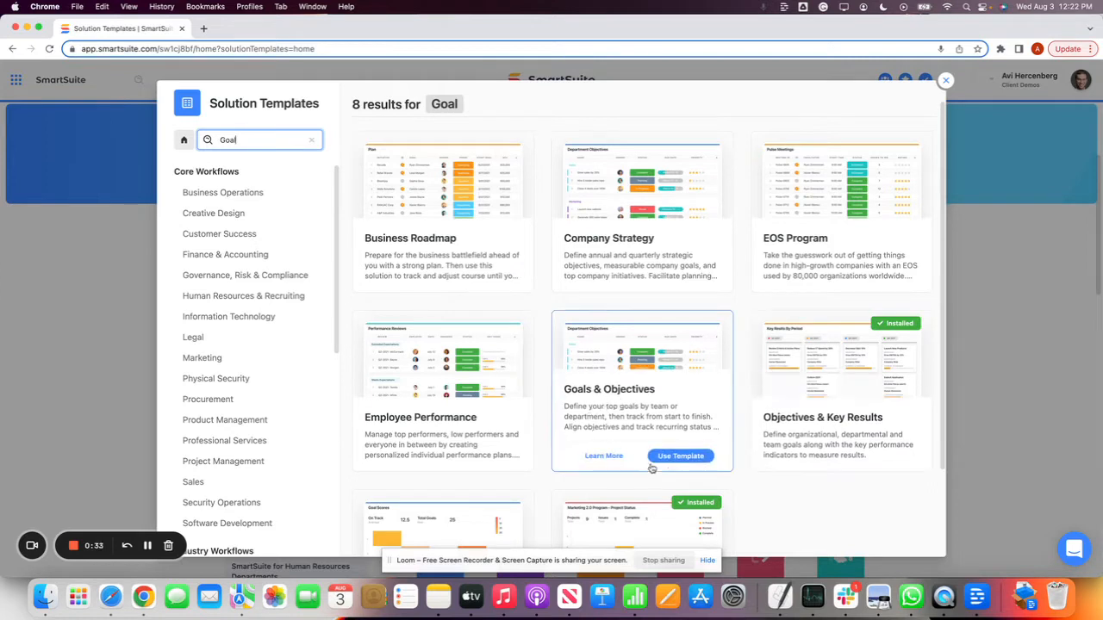
click(642, 386)
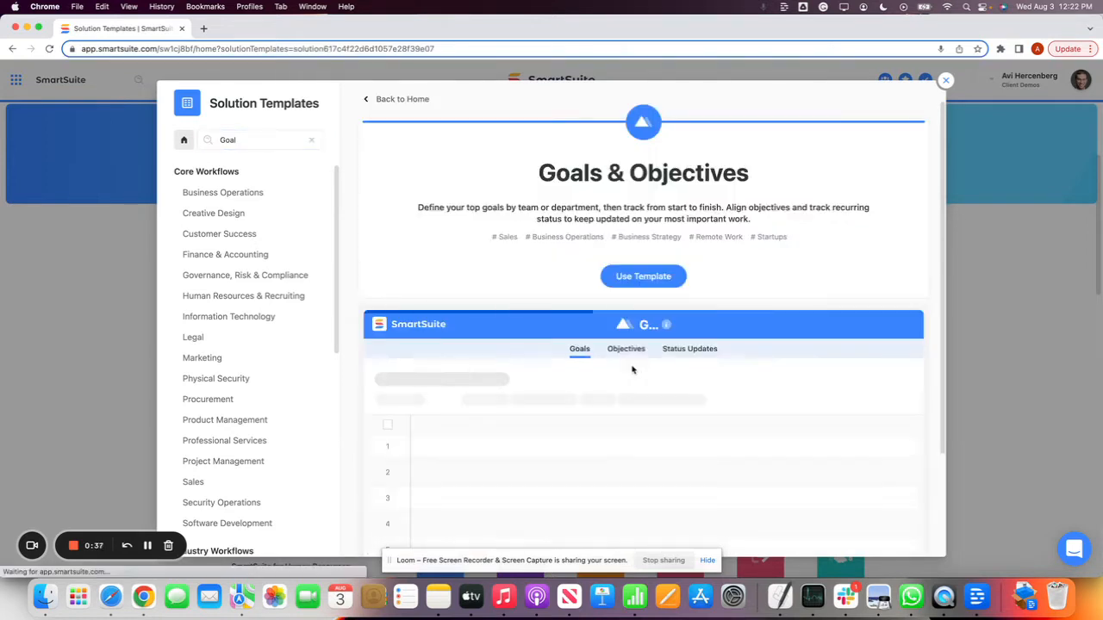
scroll(613, 352, down, 1)
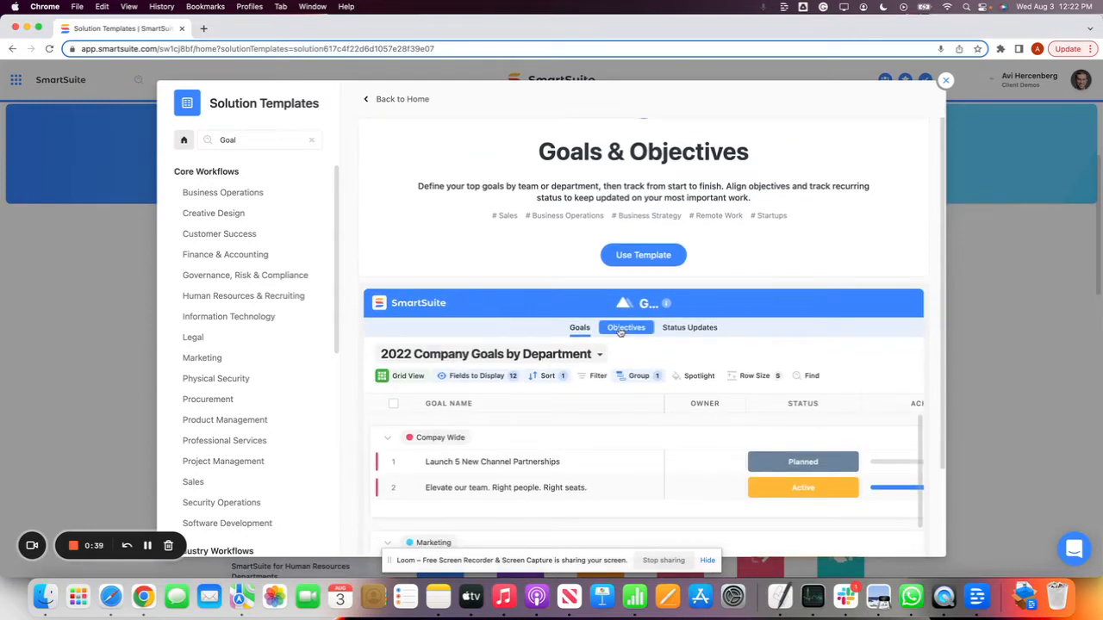
click(626, 327)
click(690, 329)
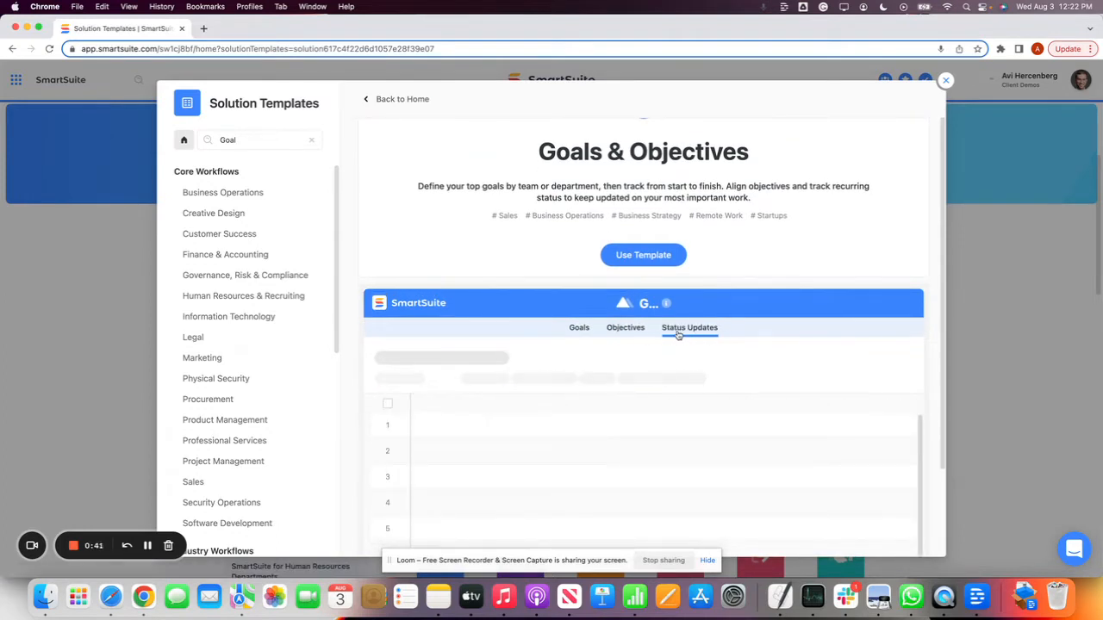
scroll(471, 341, down, 1)
click(409, 336)
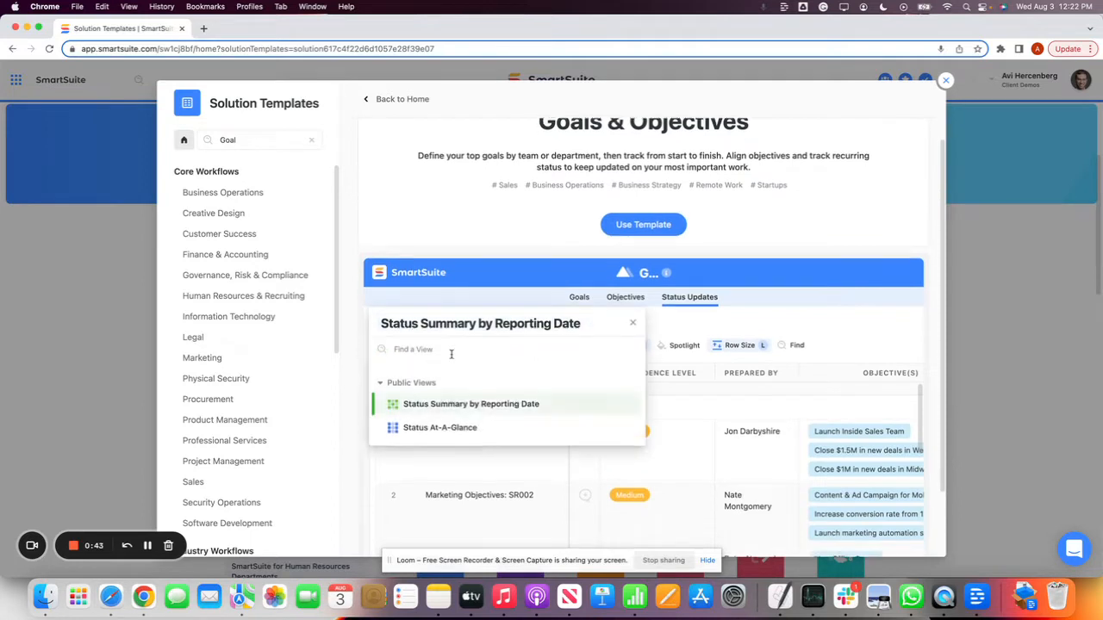
scroll(482, 345, down, 4)
click(583, 214)
scroll(603, 211, up, 2)
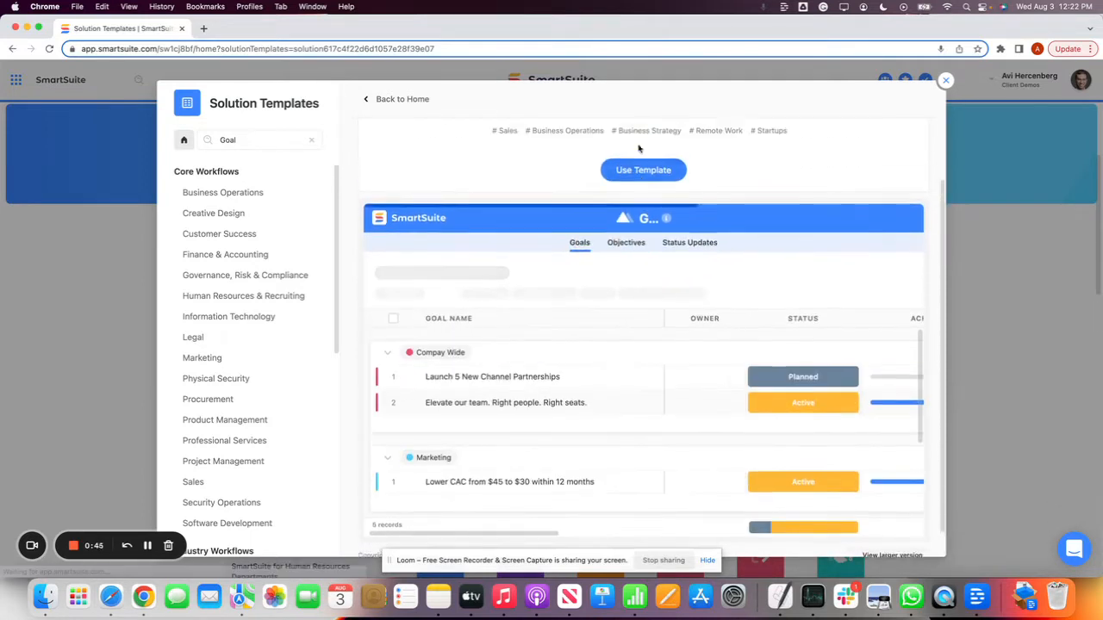
click(640, 205)
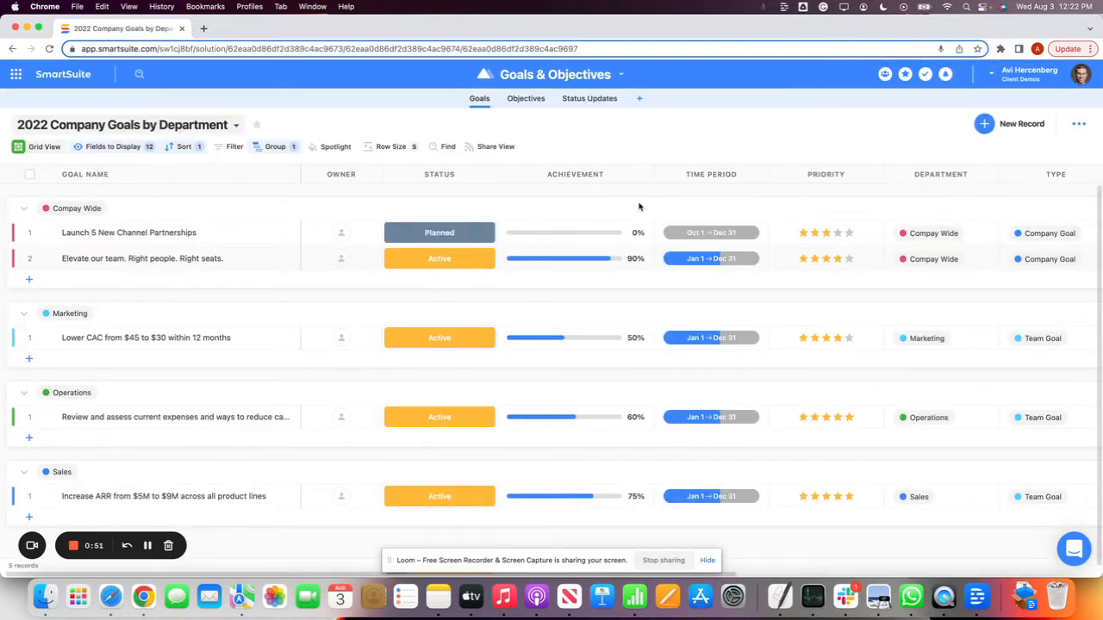
Look over the Goals & Objectives solution options and all fields of the 2022 Company Goals by Department view
click(542, 76)
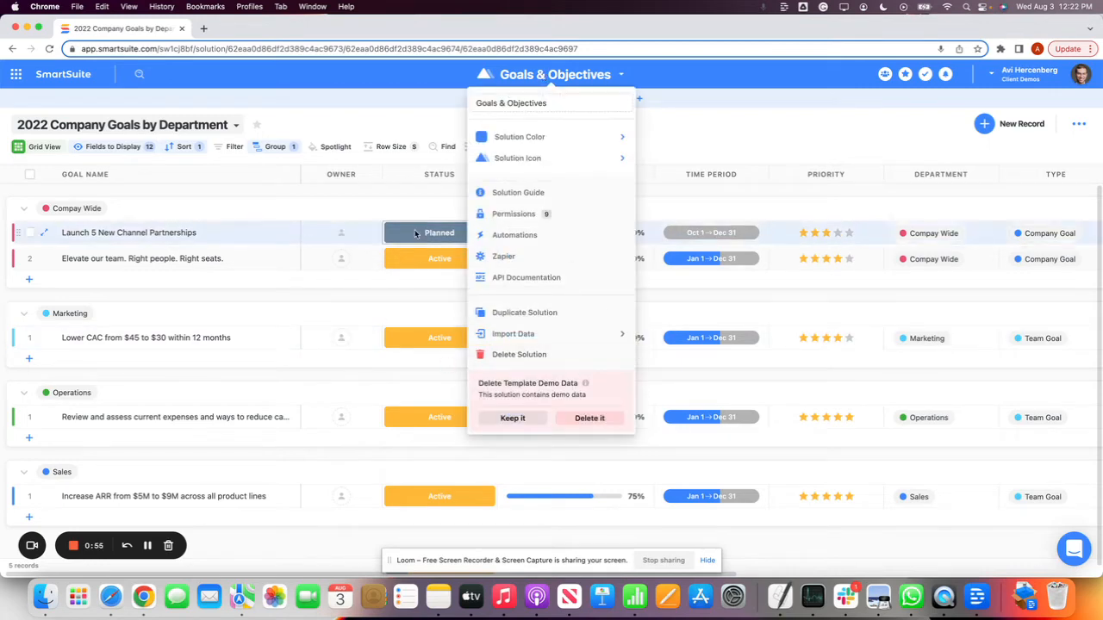
click(410, 113)
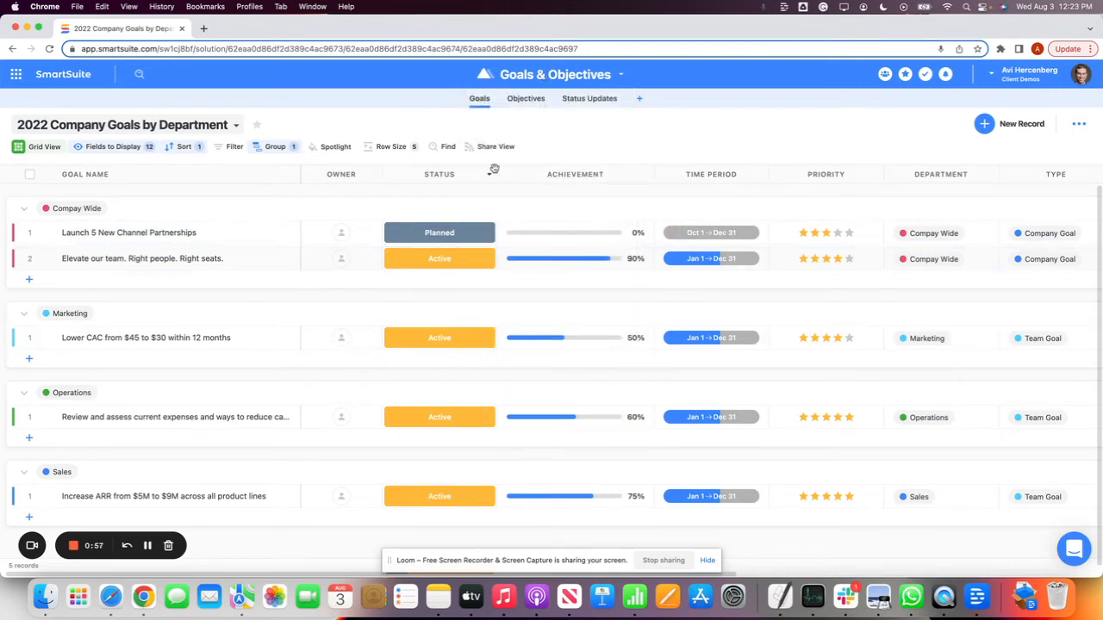
scroll(653, 263, right, 2)
scroll(653, 264, right, 3)
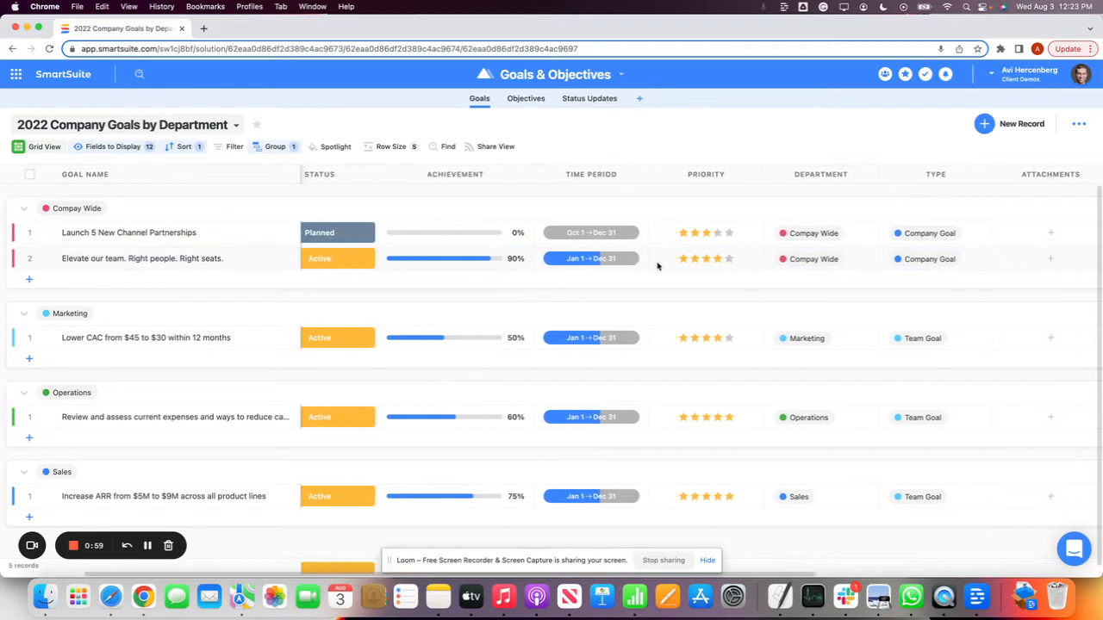
scroll(490, 263, right, 8)
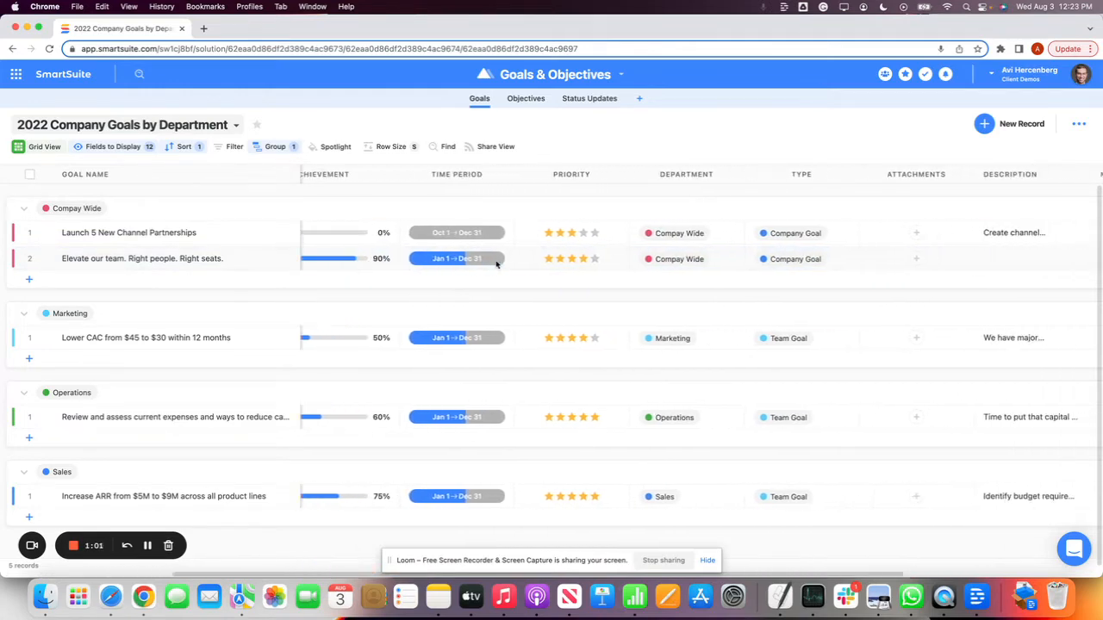
scroll(496, 265, left, 12)
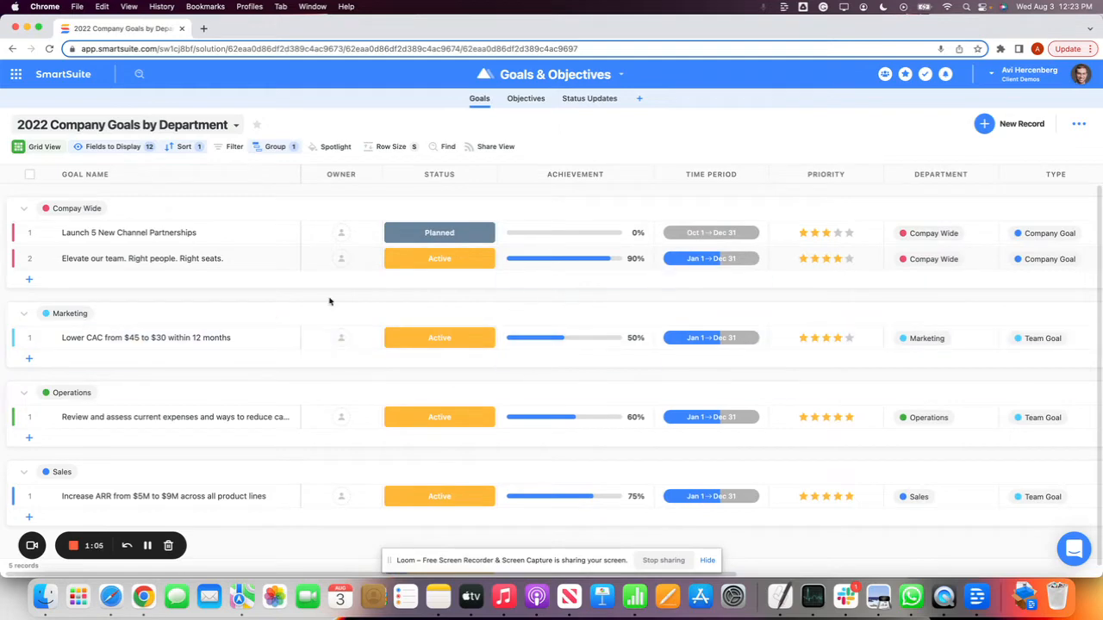
scroll(437, 385, down, 1)
scroll(445, 346, up, 1)
Review the solution's option for deleting the template demo data and close it without choosing
click(531, 105)
click(572, 78)
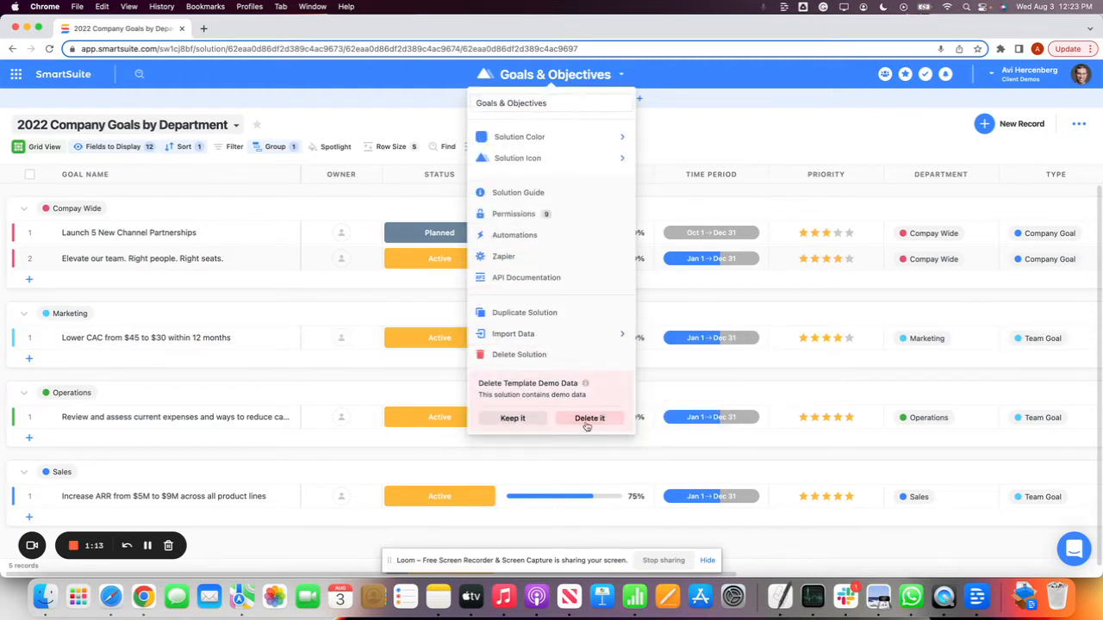
click(773, 152)
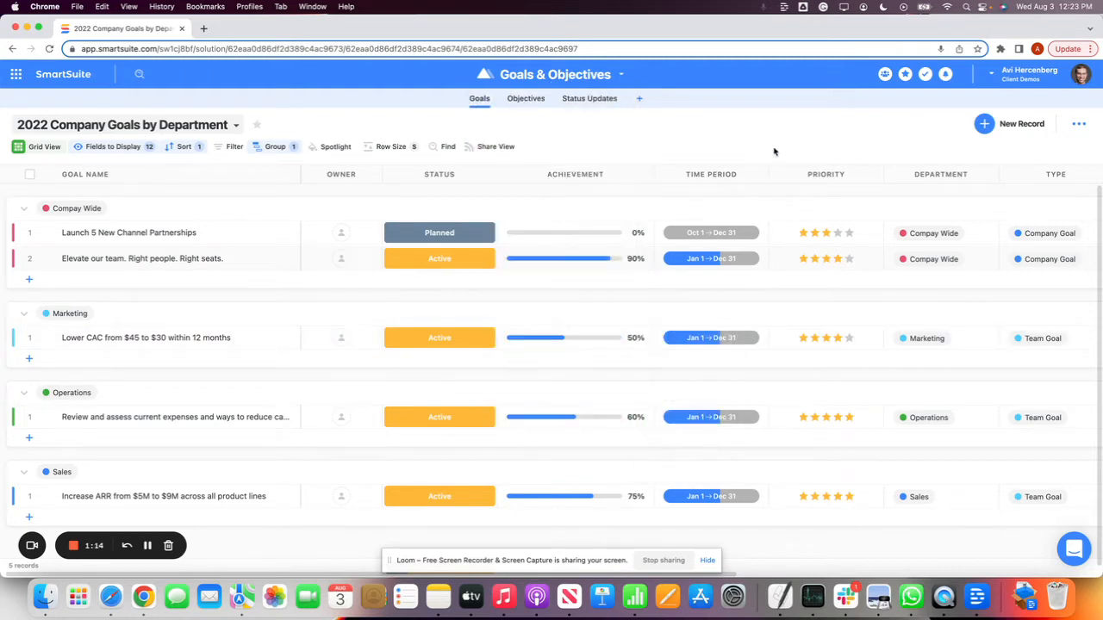
View the solution's Objectives and Status Updates tables and return to the Goals table
click(521, 102)
click(480, 100)
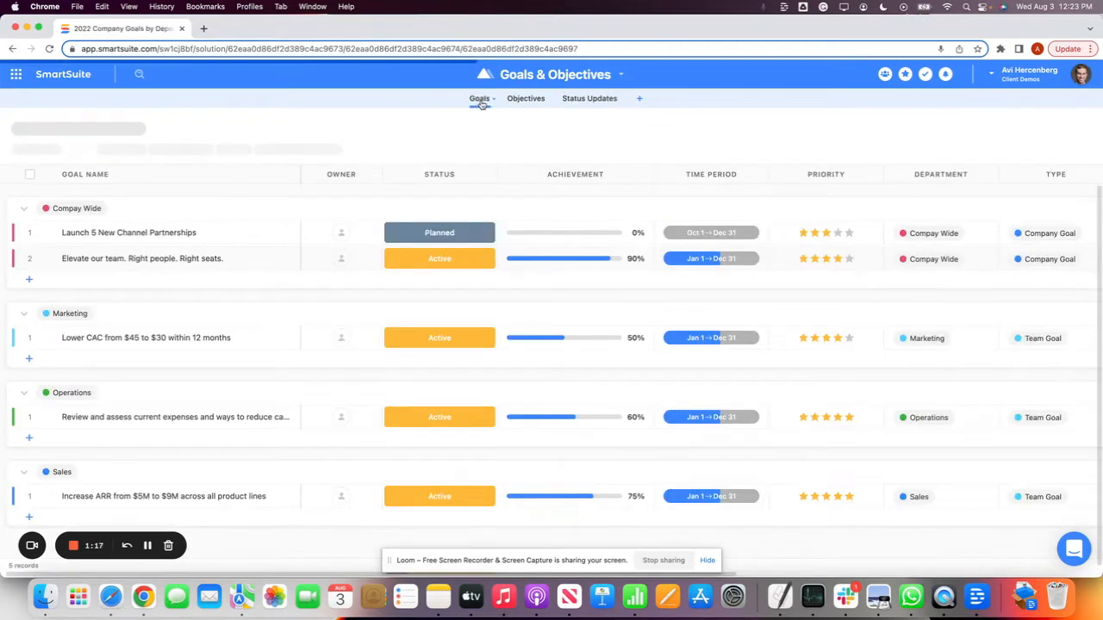
click(521, 100)
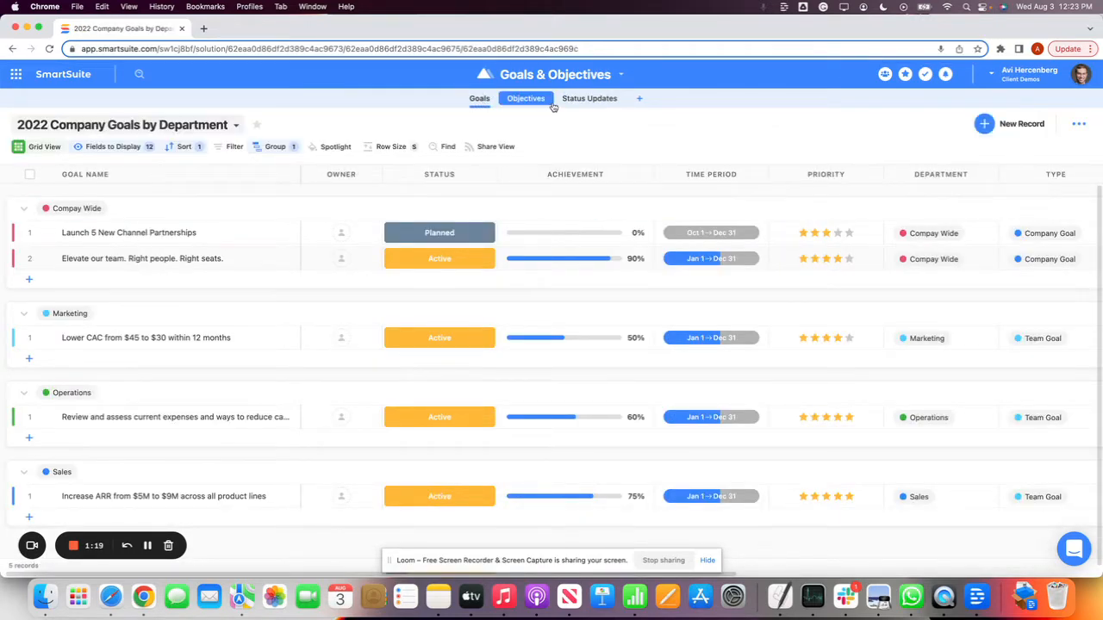
click(591, 100)
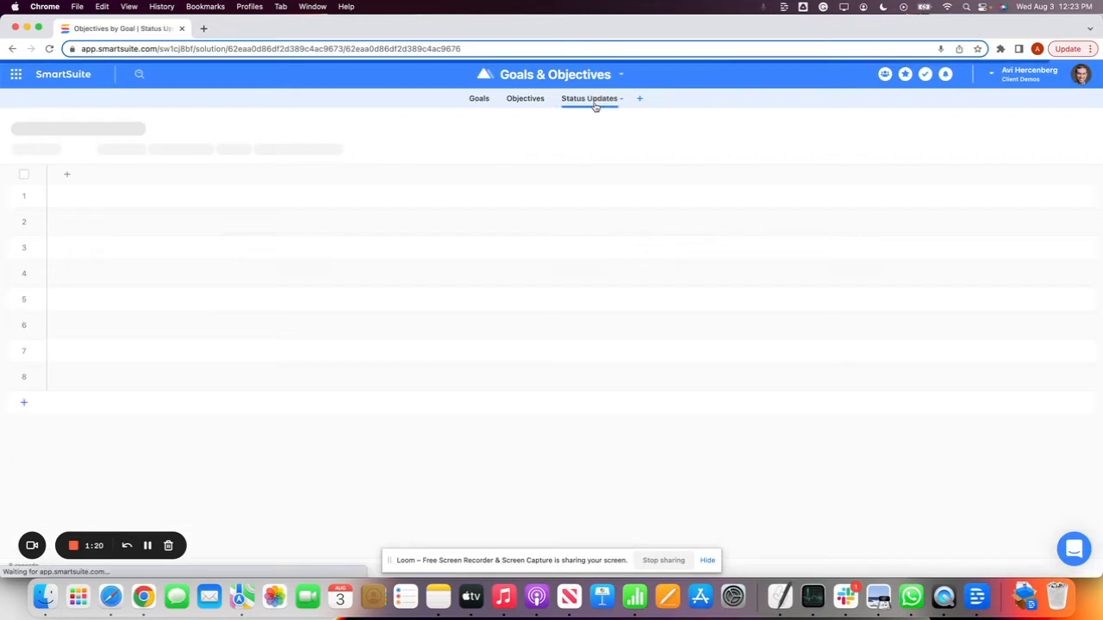
click(525, 100)
click(479, 100)
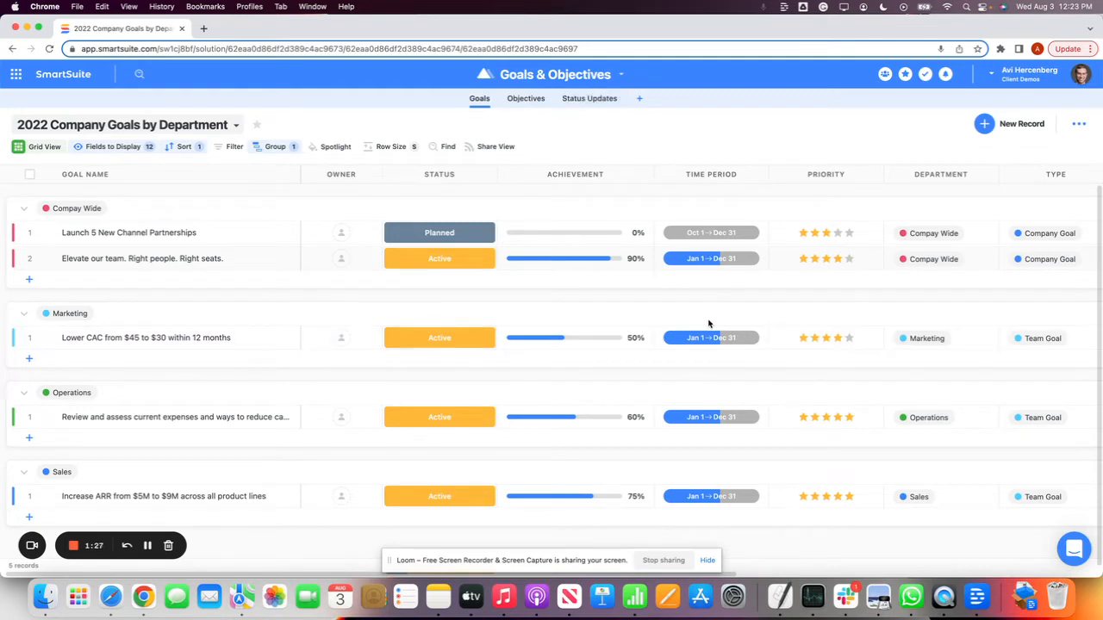
Review the Goals table's remaining columns and its list of saved views
scroll(715, 320, right, 5)
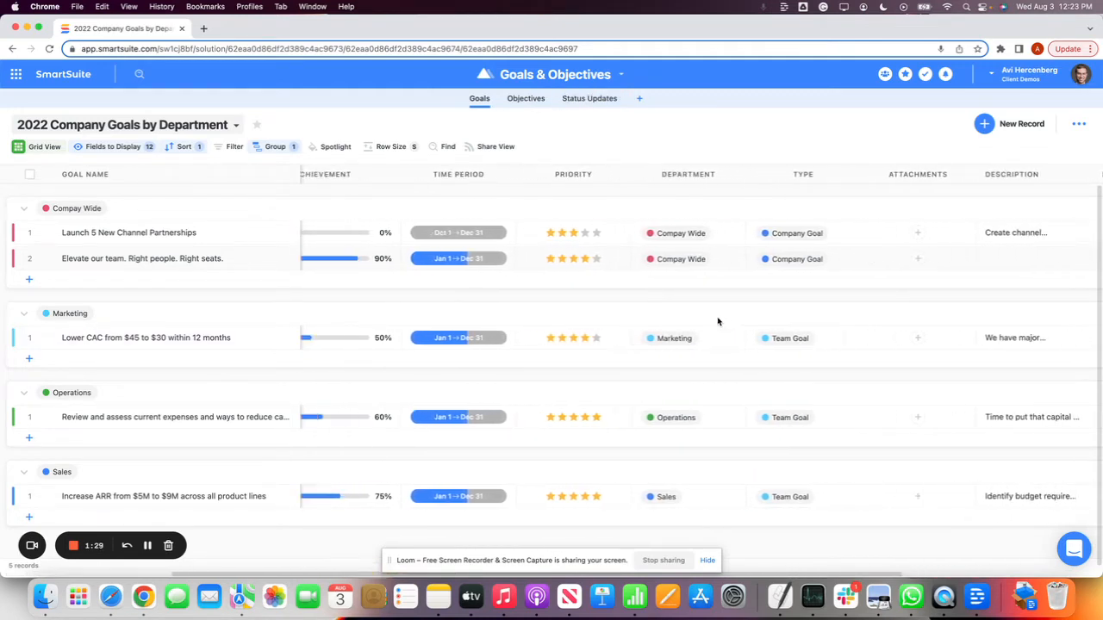
scroll(716, 320, left, 5)
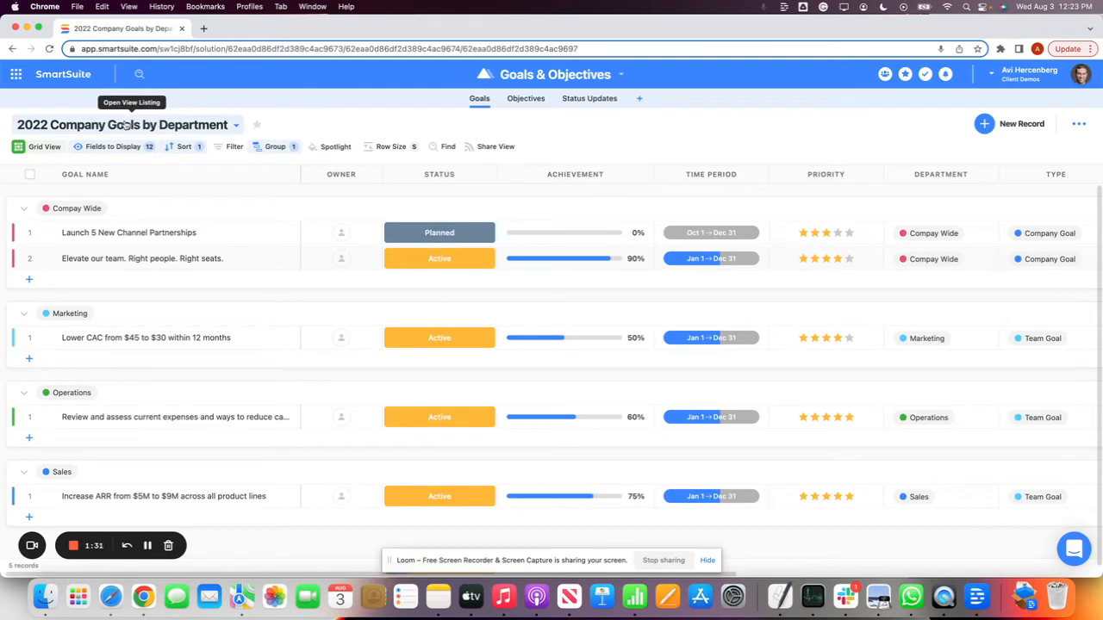
click(127, 126)
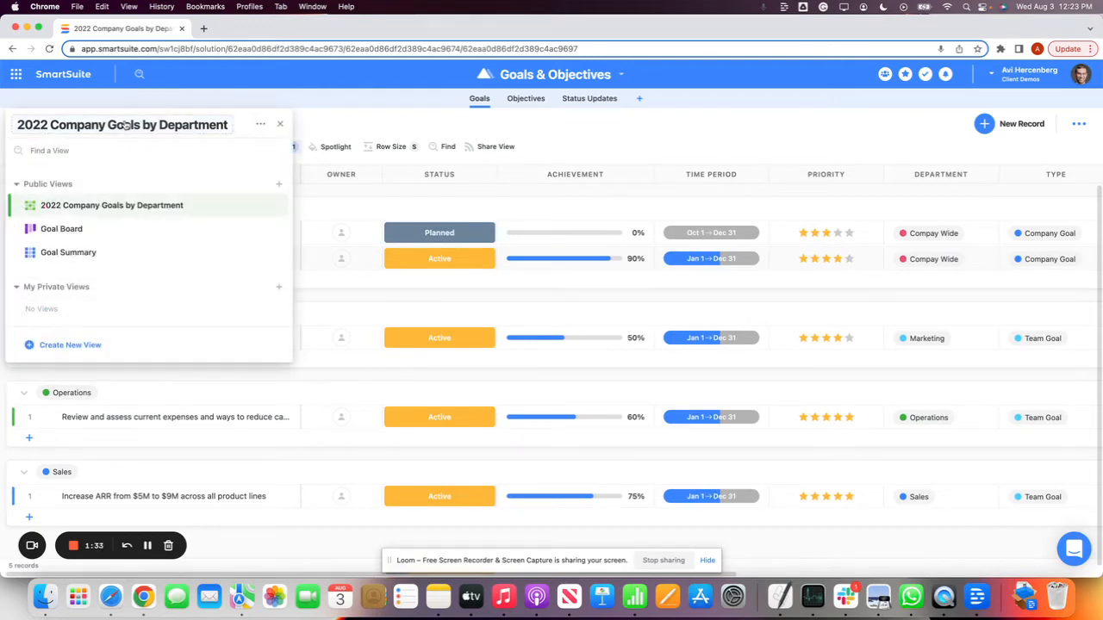
click(314, 89)
Open the Launch 5 New Channel Partnerships goal and inspect its time period, status and owner choices
click(43, 233)
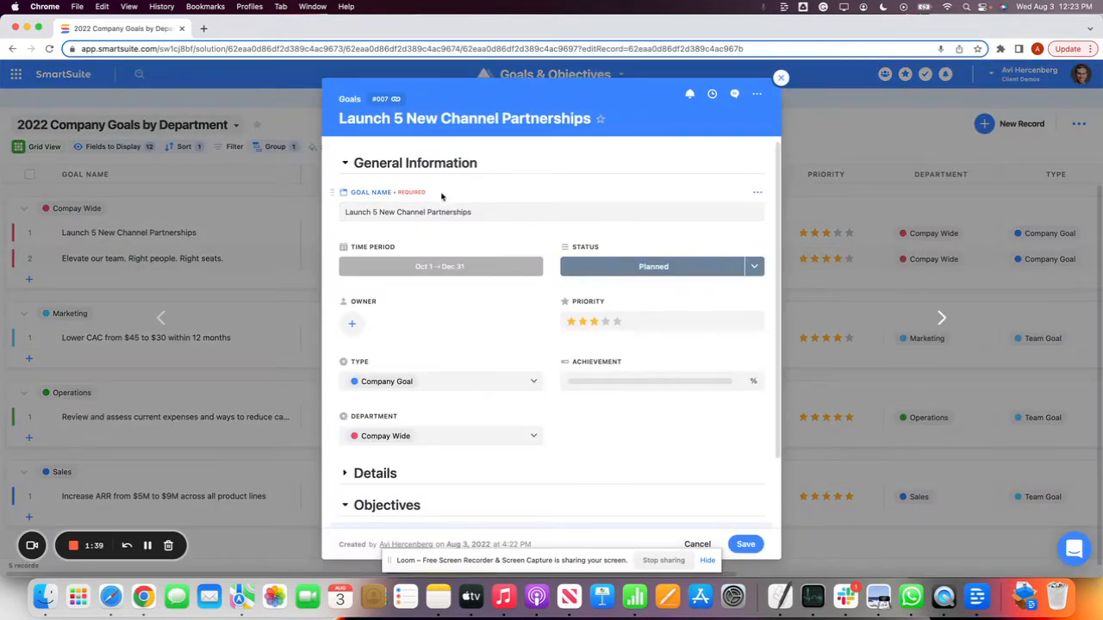
scroll(373, 203, down, 1)
click(414, 241)
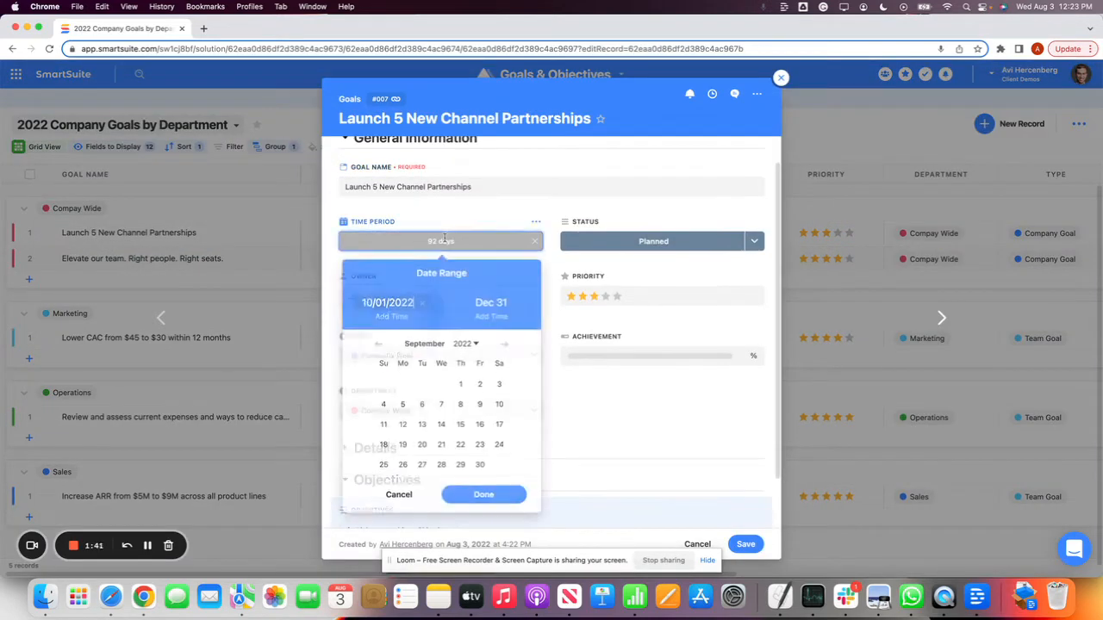
click(532, 191)
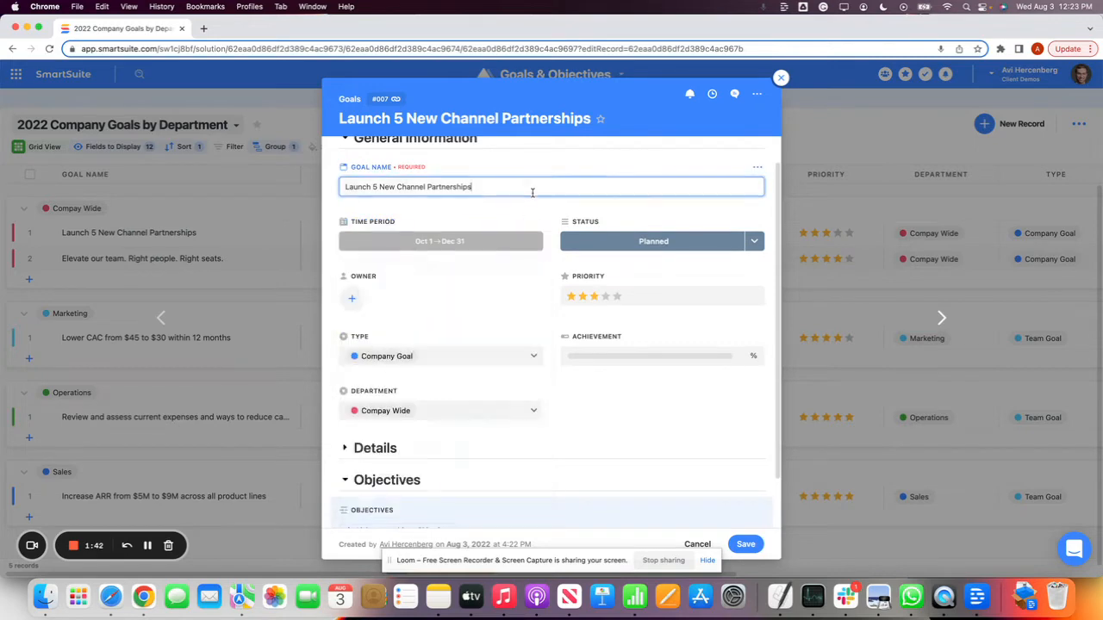
click(657, 245)
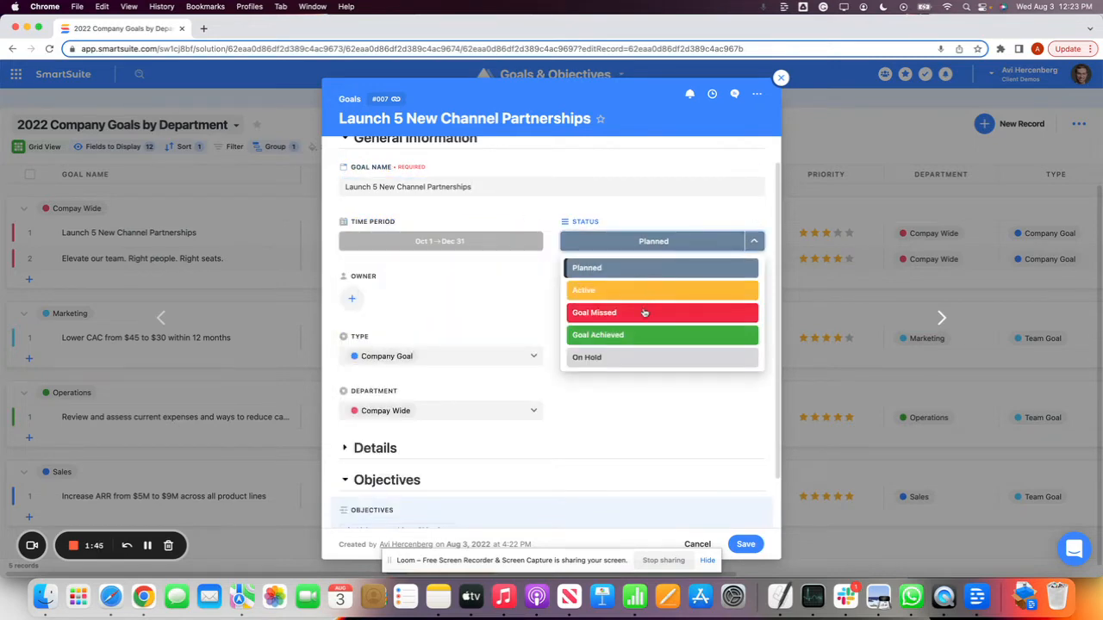
click(352, 298)
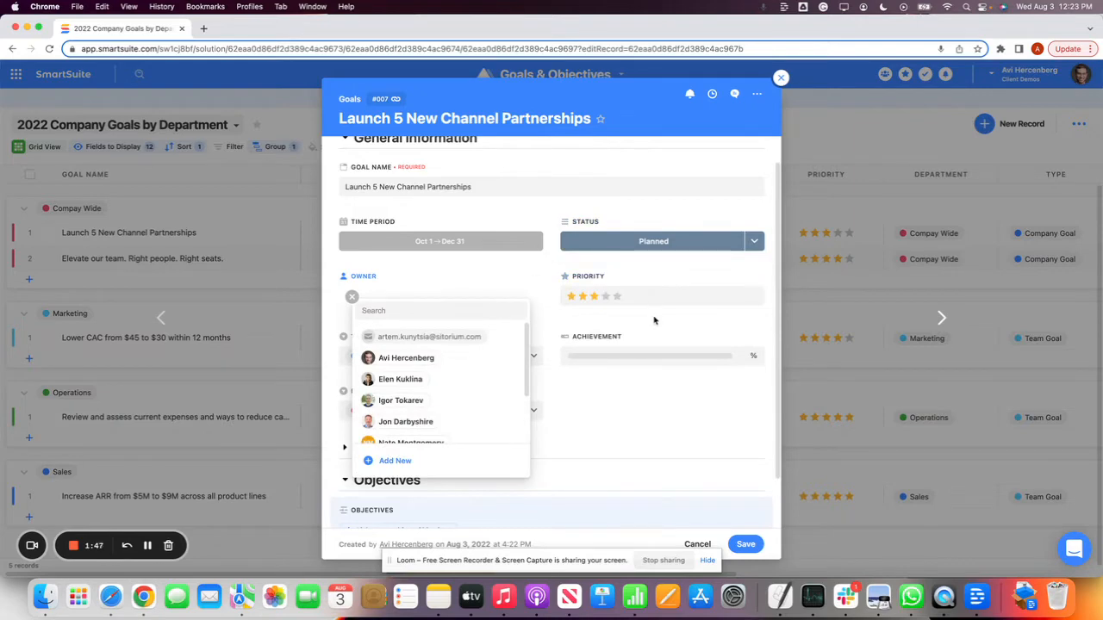
Try the goal's Achievement slider and inspect its Type field
click(648, 352)
drag(569, 356, 662, 357)
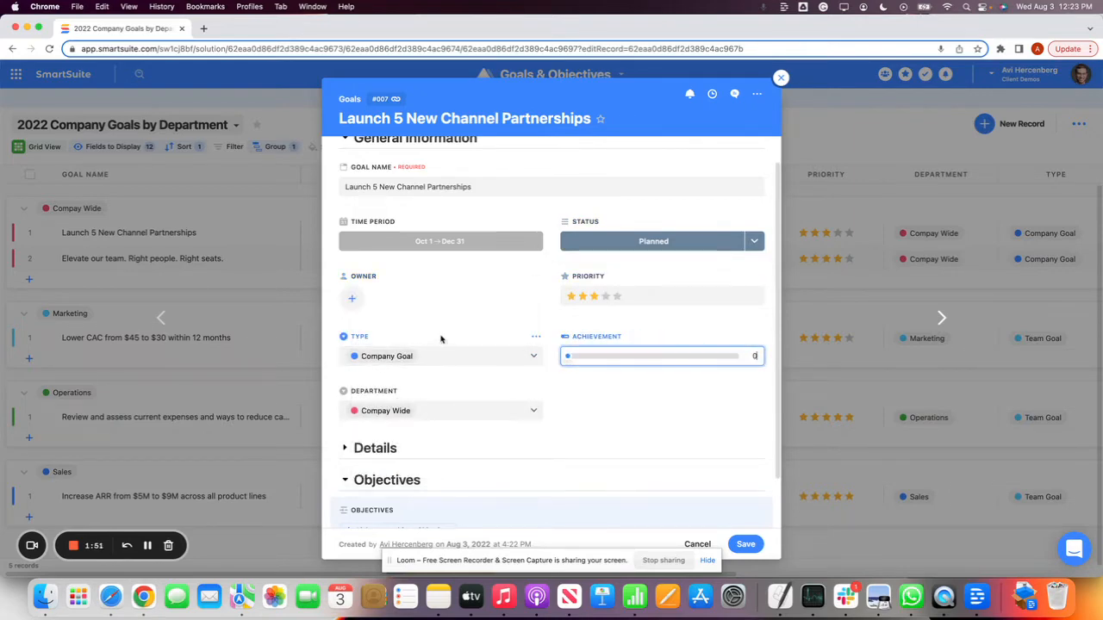
scroll(430, 327, down, 2)
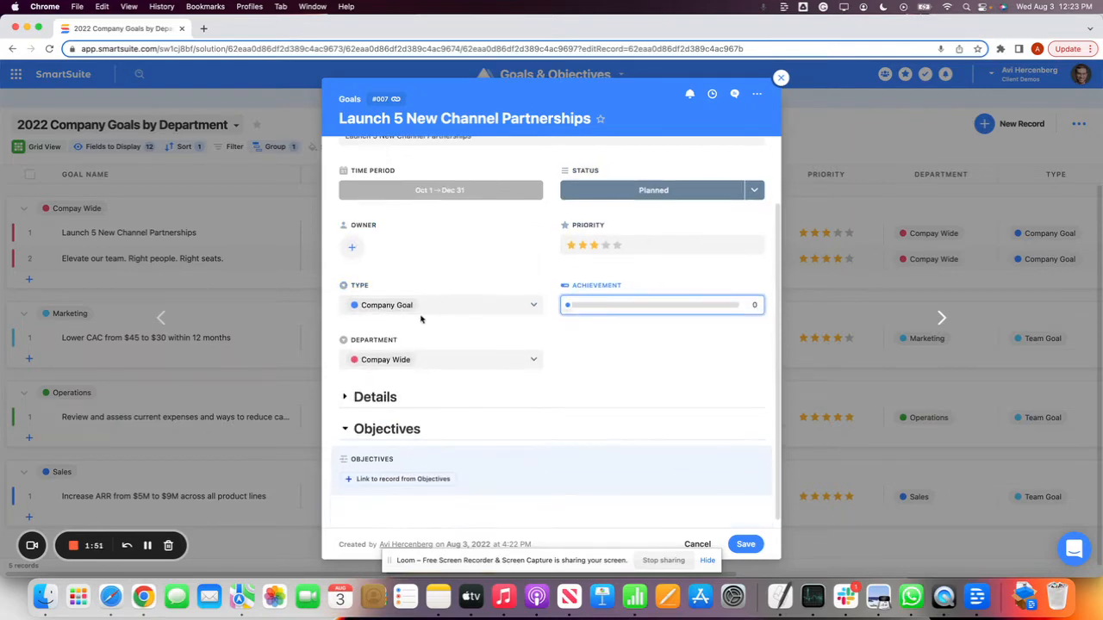
click(474, 310)
click(475, 307)
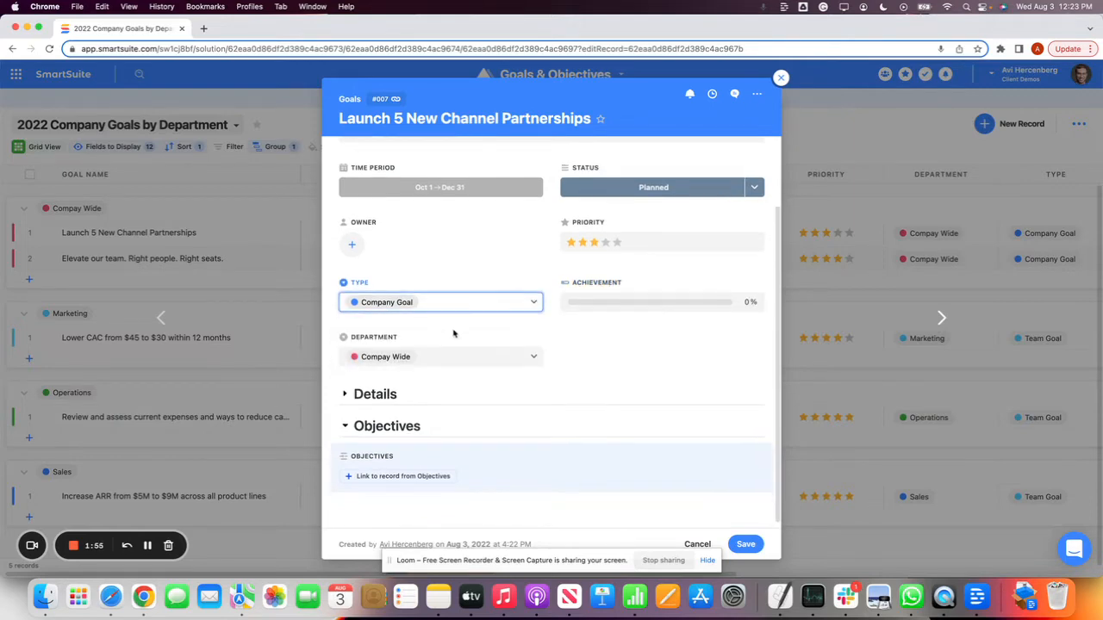
Inspect the goal's Department and Type choices, and expand its Details section to view the measurable goals and description
click(451, 357)
scroll(447, 406, down, 2)
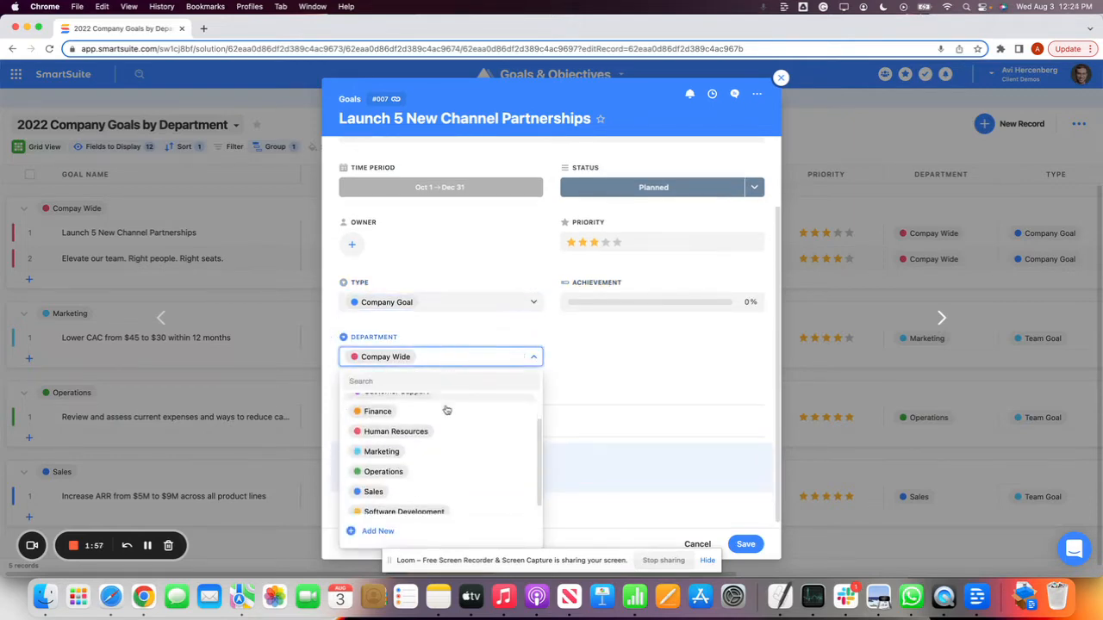
click(447, 301)
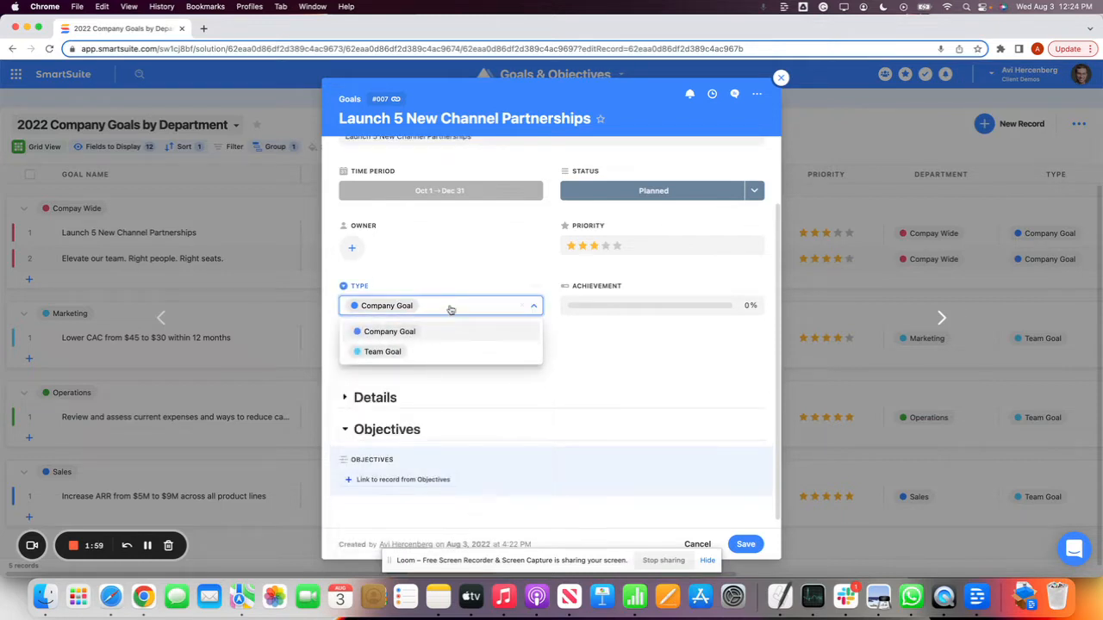
click(451, 309)
click(433, 360)
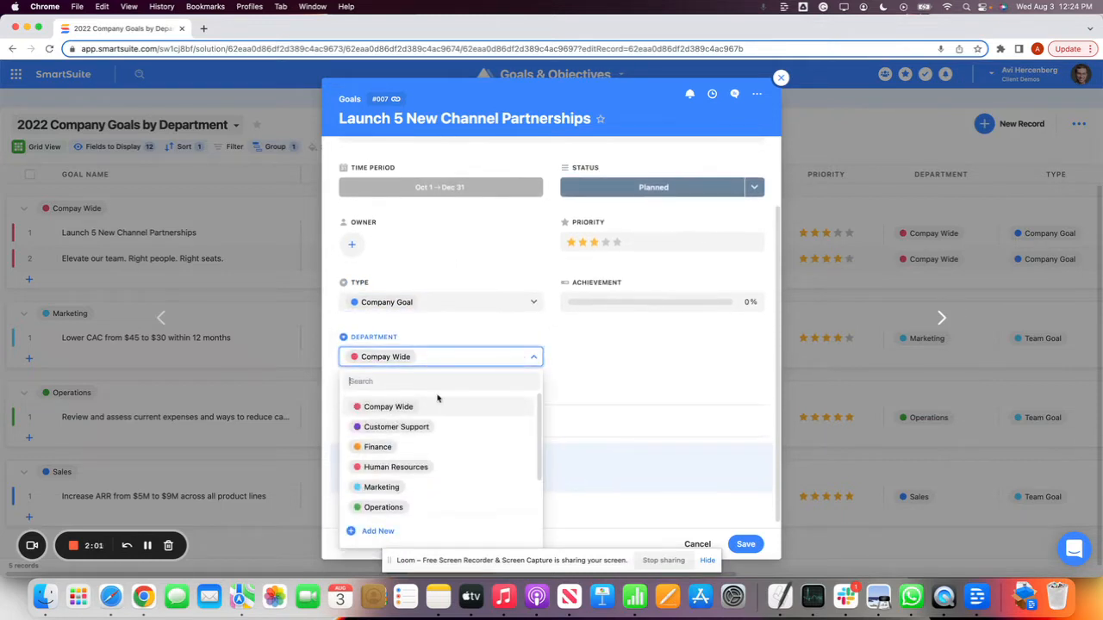
click(628, 382)
click(384, 396)
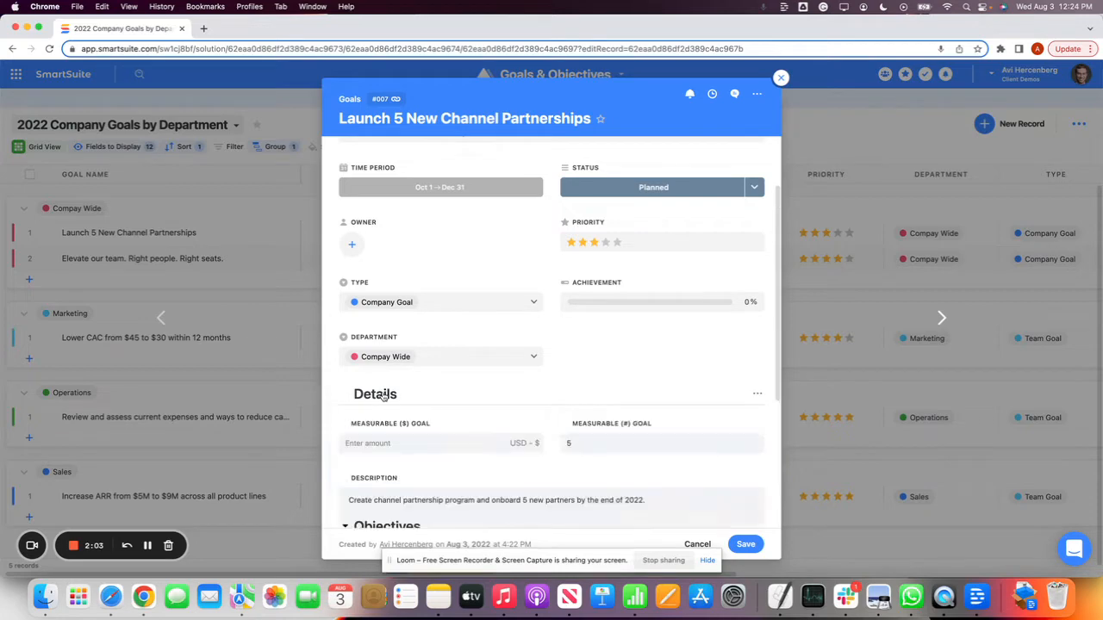
scroll(460, 322, down, 5)
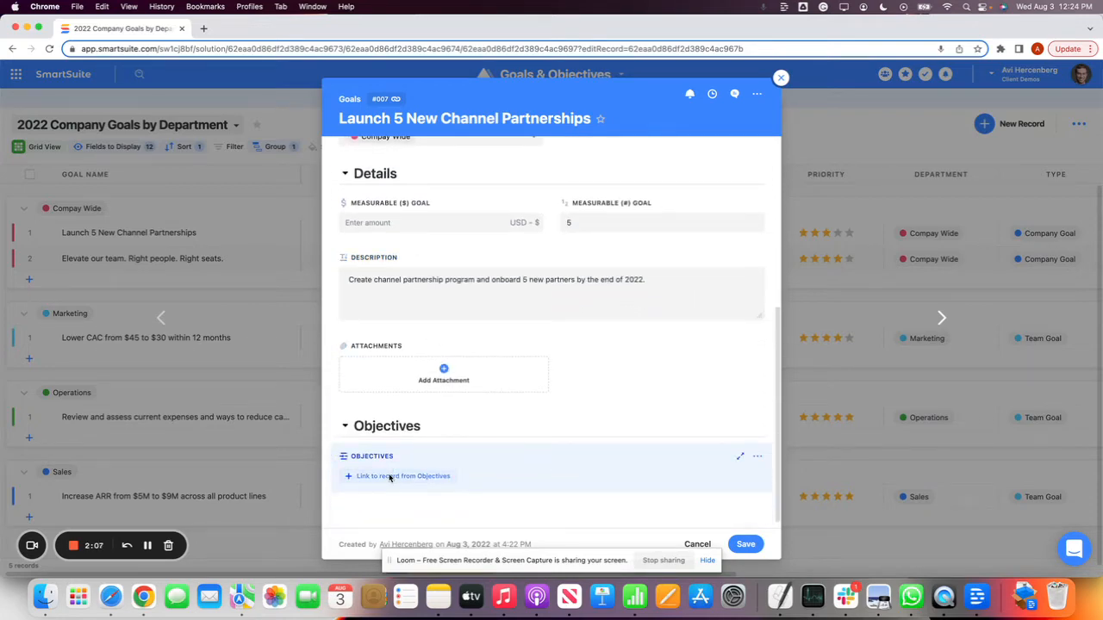
Start a new Objectives record from the goal's linked objectives and name it test
click(389, 476)
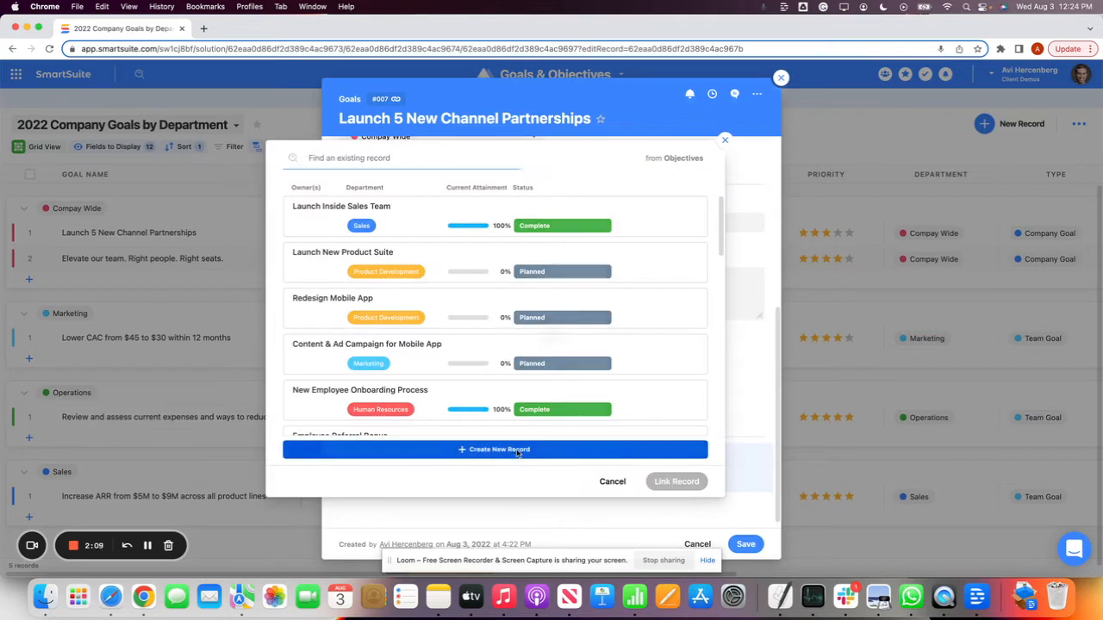
click(517, 450)
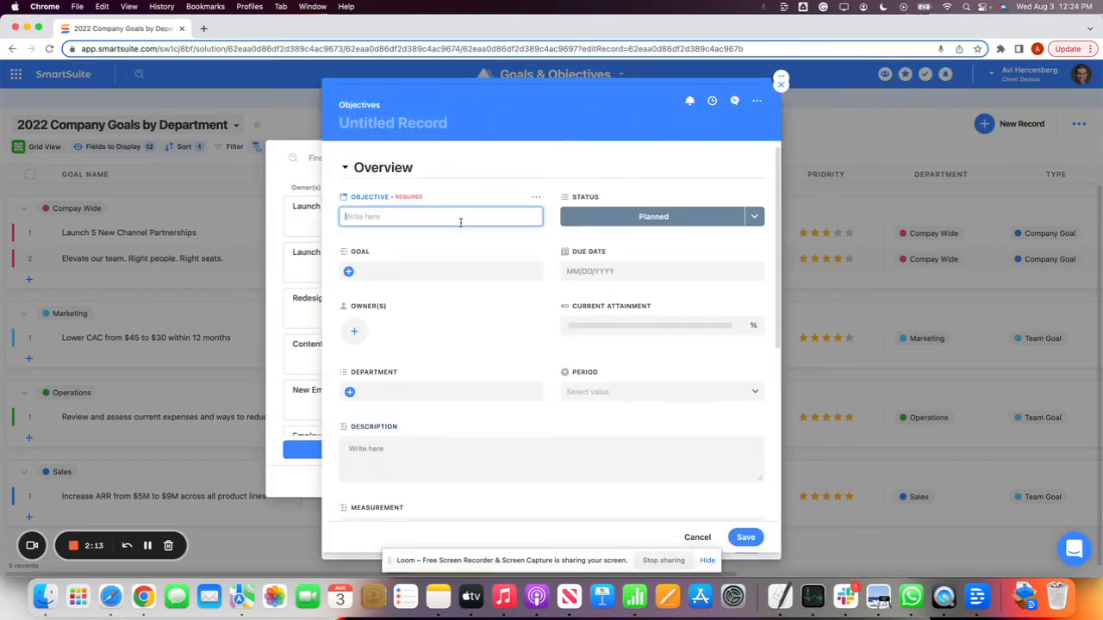
text(test)
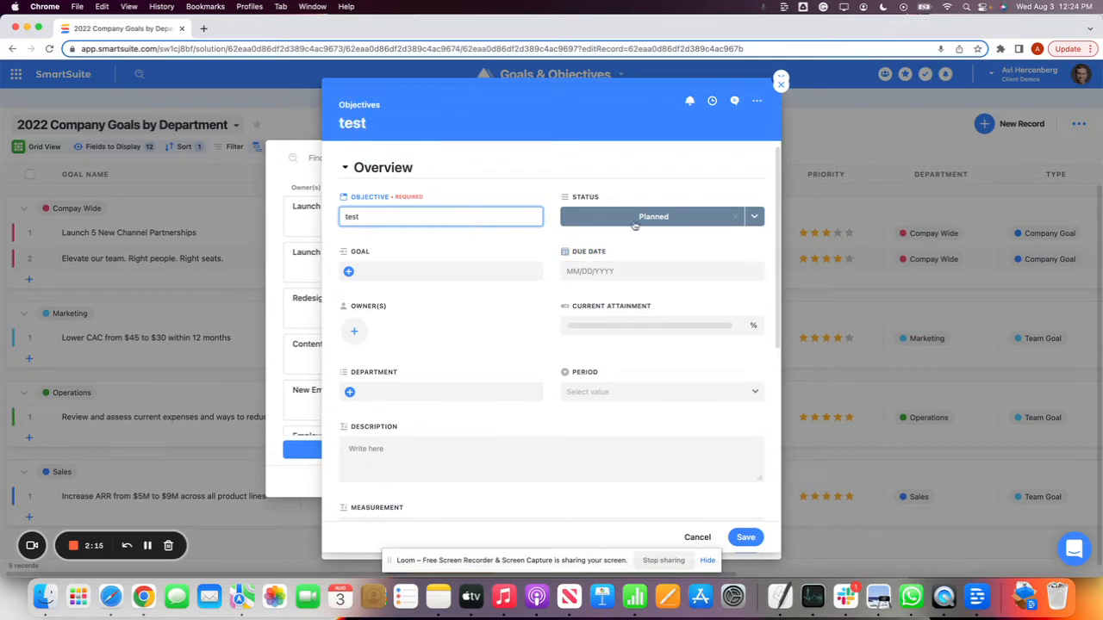
Set the test objective's due date to October 20, 2022
click(626, 274)
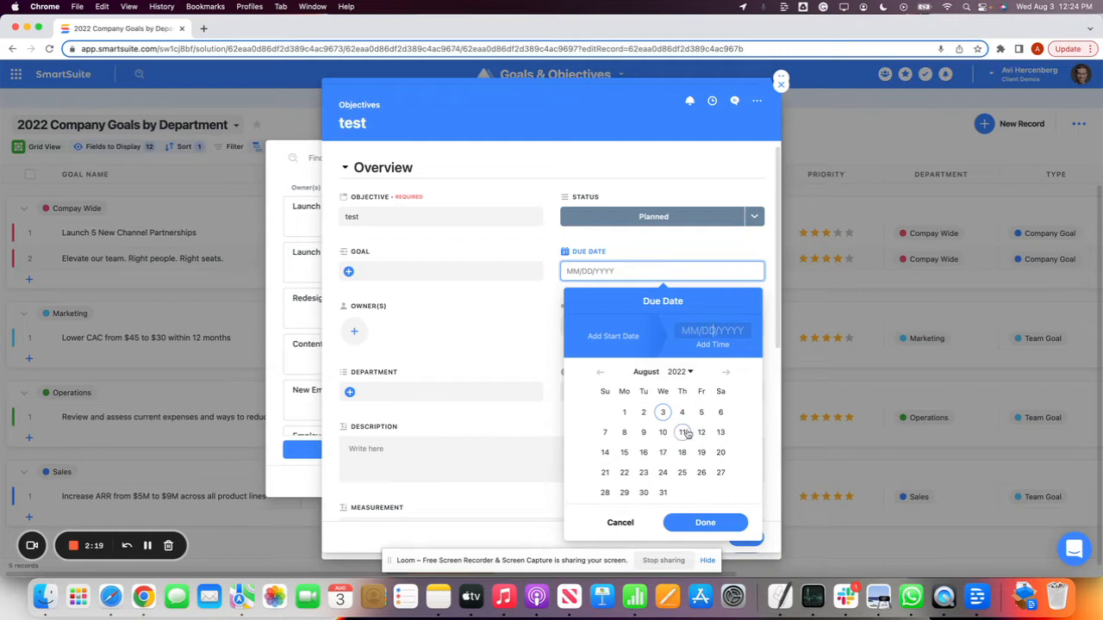
click(645, 372)
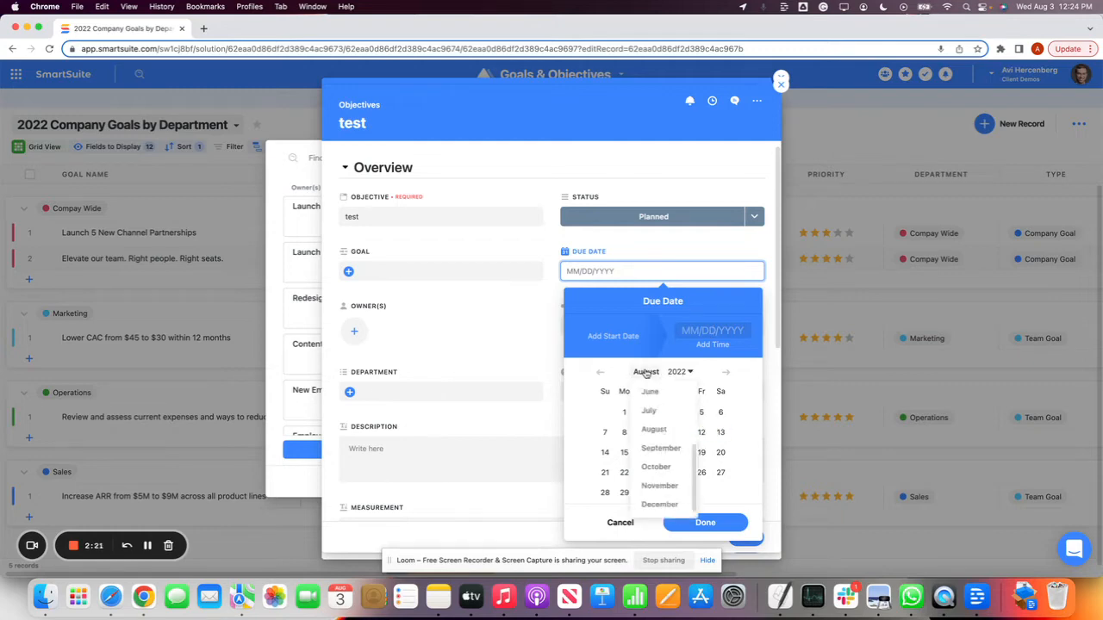
click(657, 466)
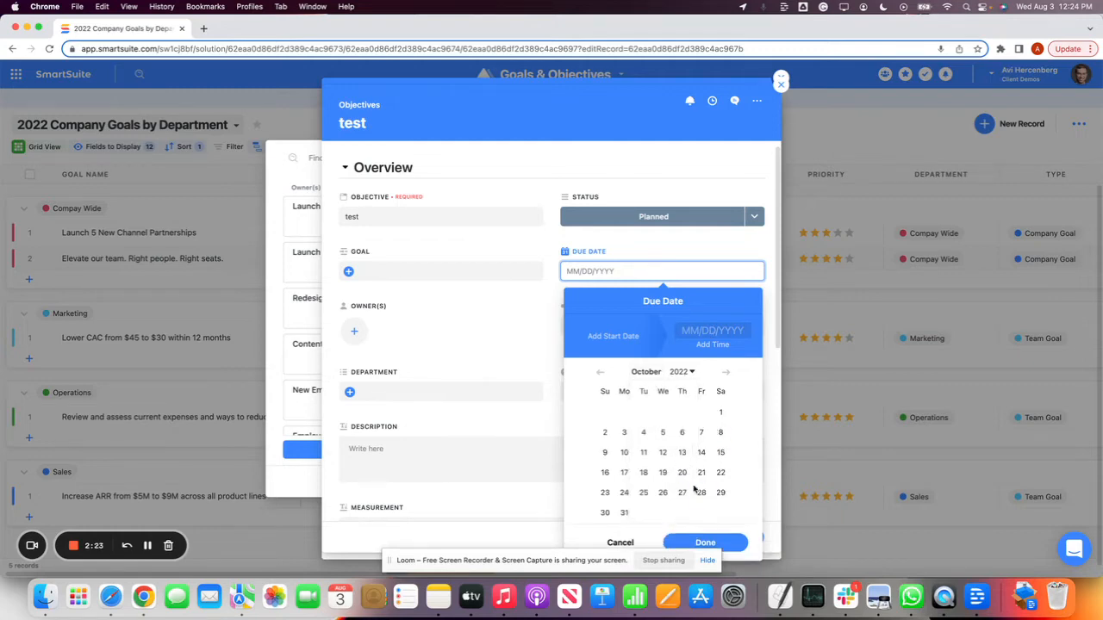
click(681, 472)
click(704, 542)
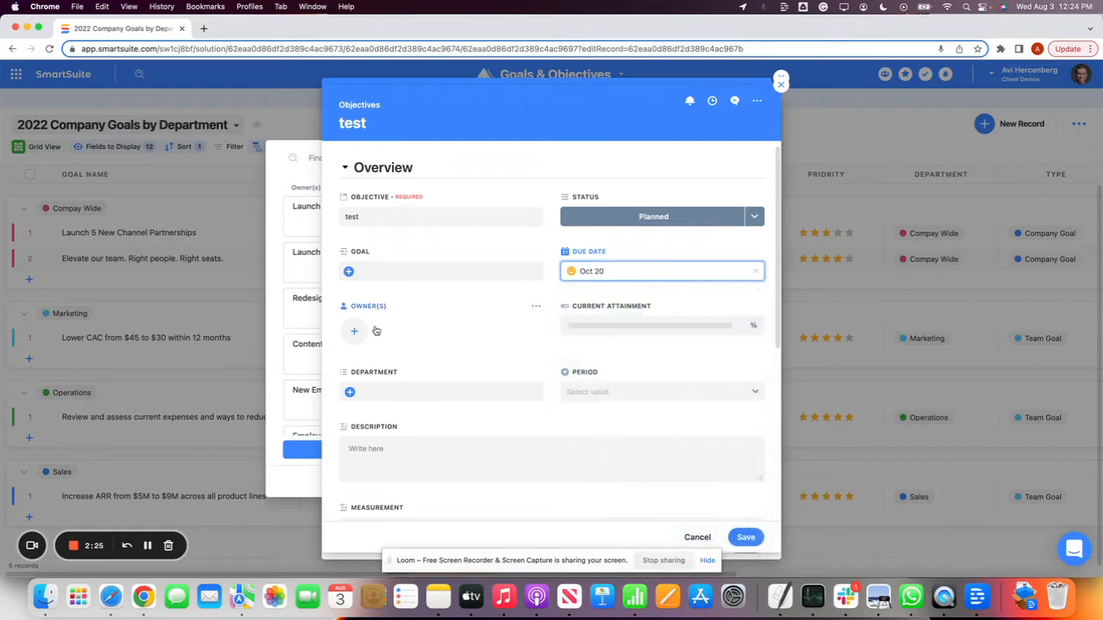
Assign the signed-in user as the test objective's owner and set Current Attainment to 13%
click(354, 331)
click(512, 391)
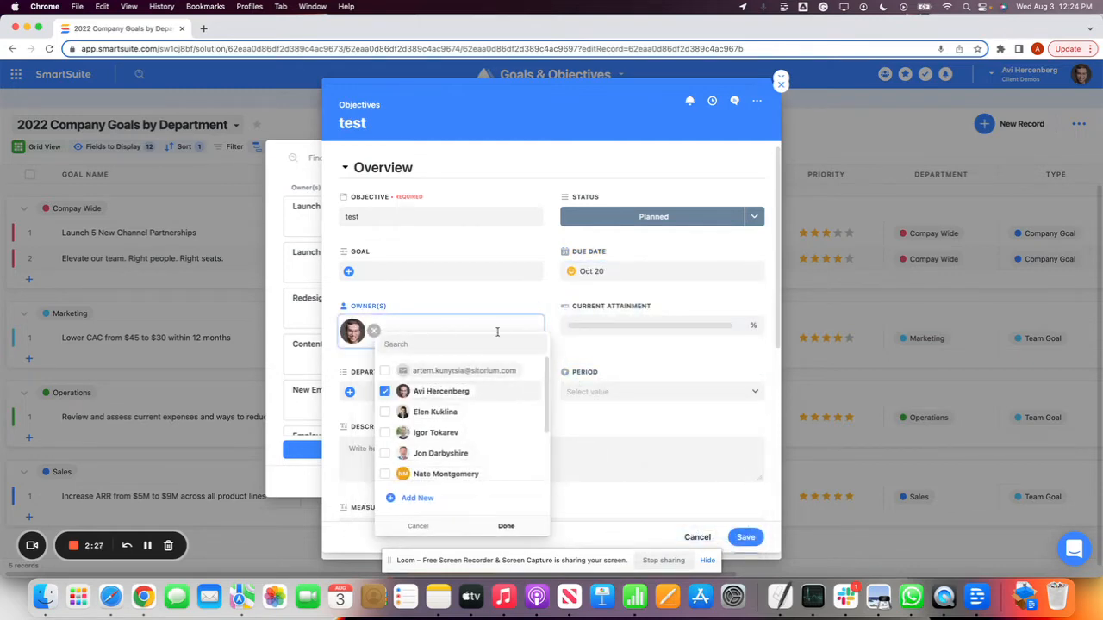
click(632, 431)
click(623, 330)
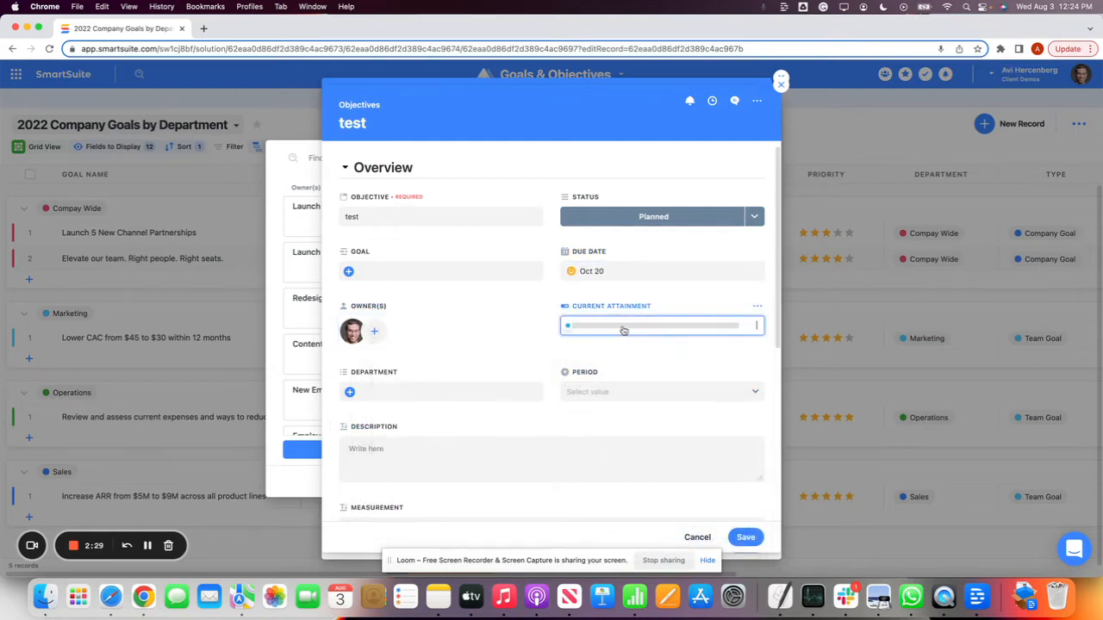
drag(589, 324, 591, 324)
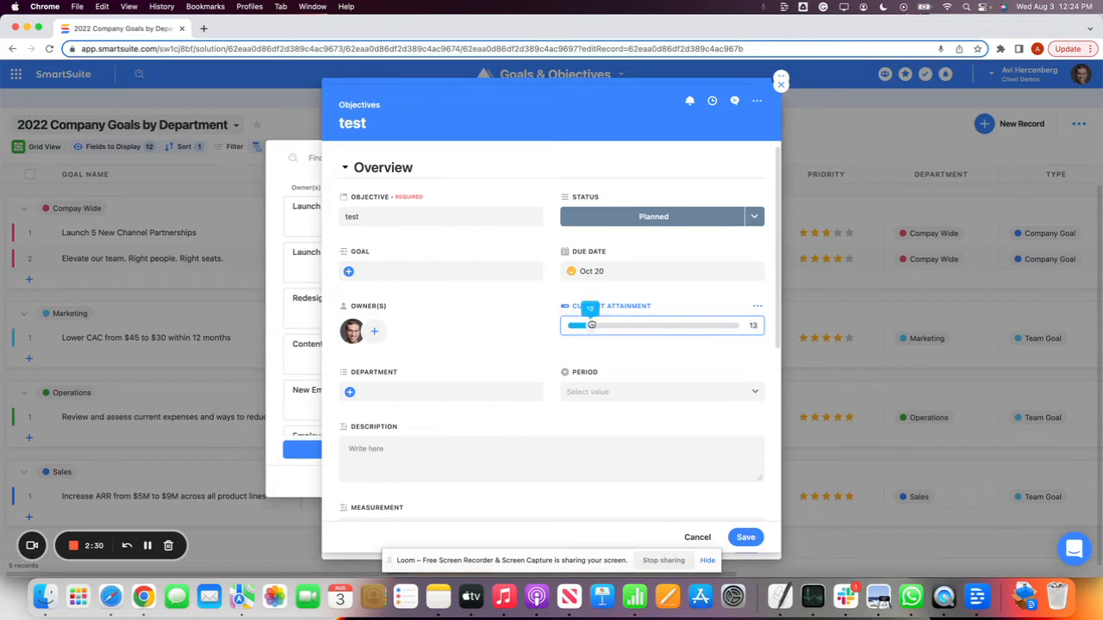
click(611, 364)
Set the objective's Period to Q3 2022 and its Department to Information Technology
click(586, 398)
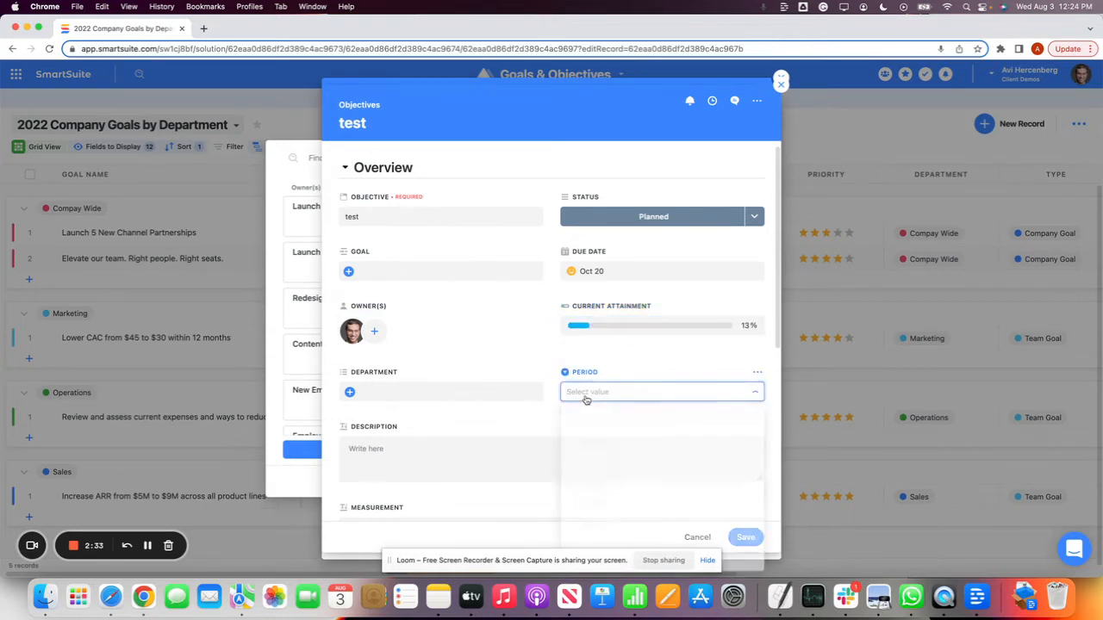
drag(614, 453, 616, 485)
scroll(517, 353, down, 1)
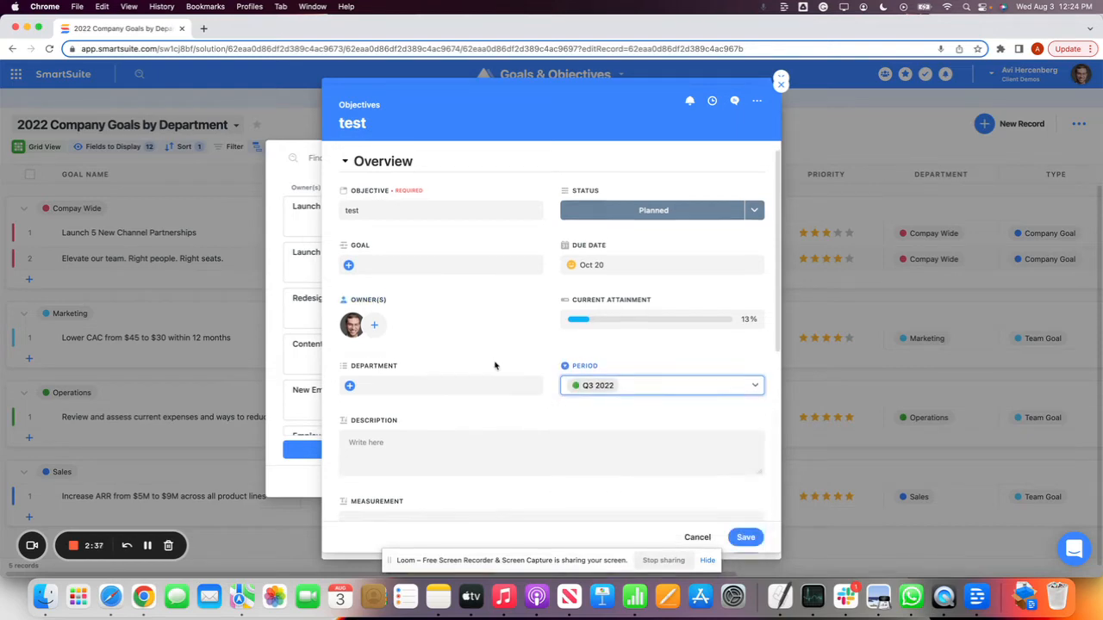
click(448, 382)
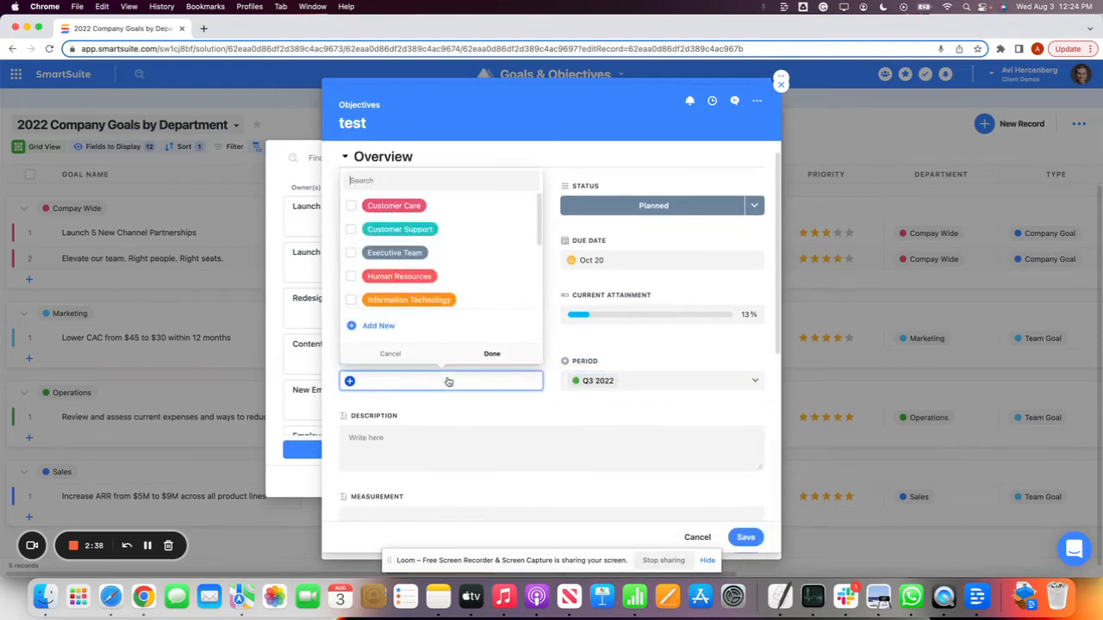
click(409, 299)
Add an action item named test to the objective and assign it to a team member
scroll(567, 411, down, 6)
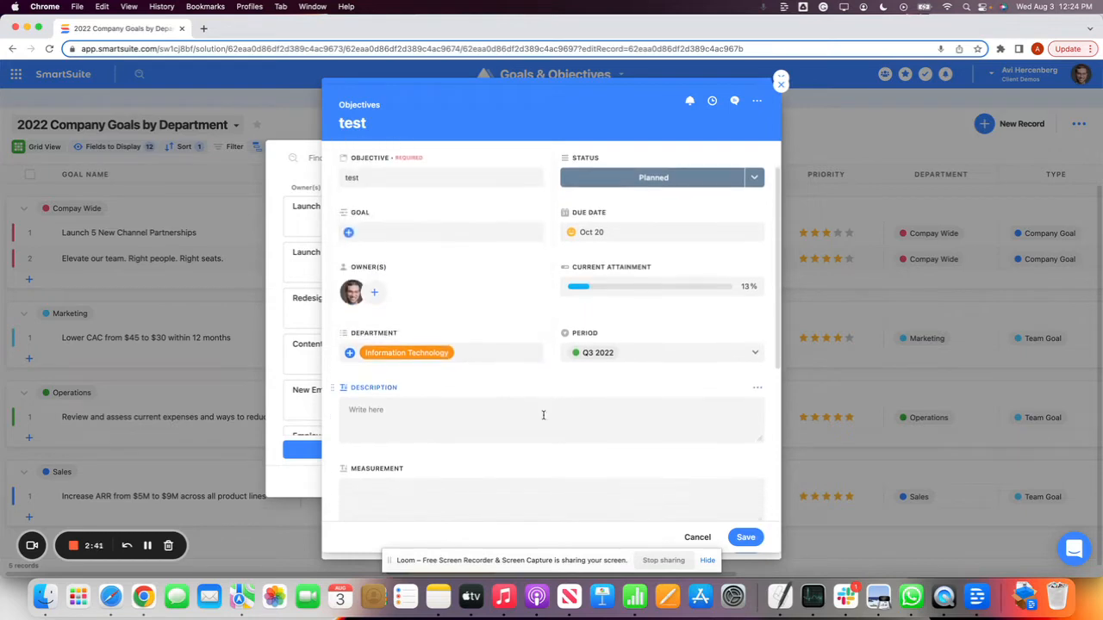
click(397, 390)
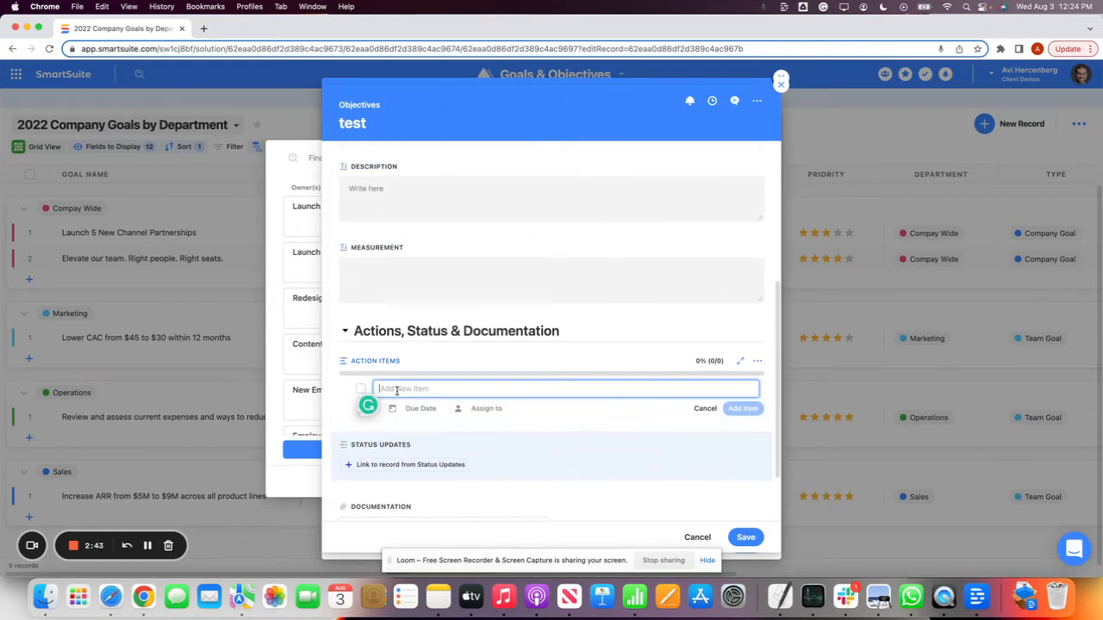
text(test)
key(Return)
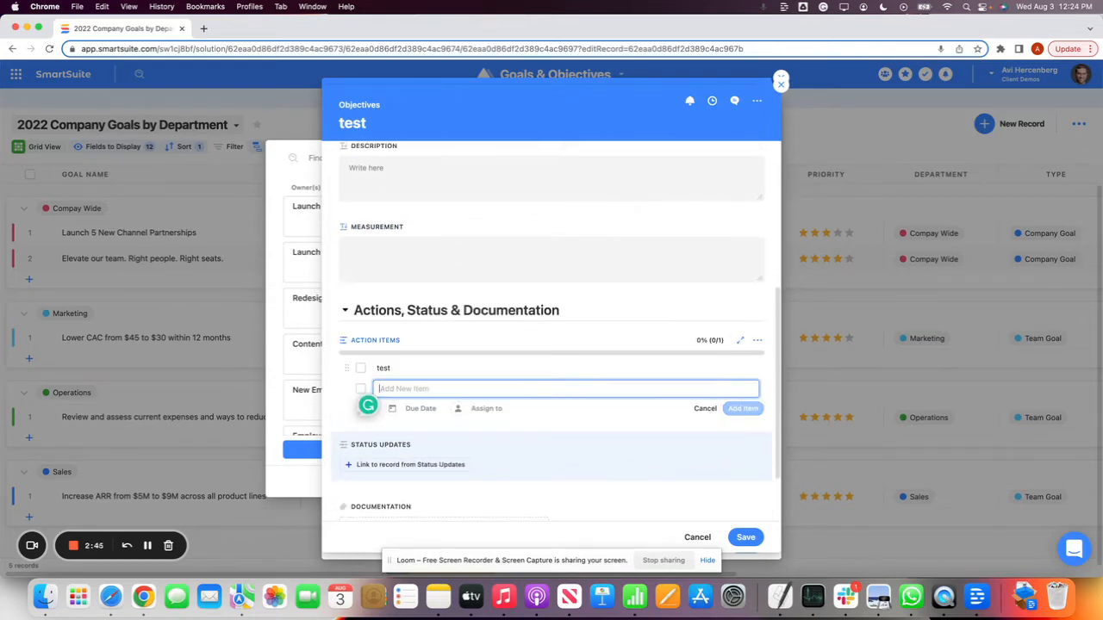
click(431, 368)
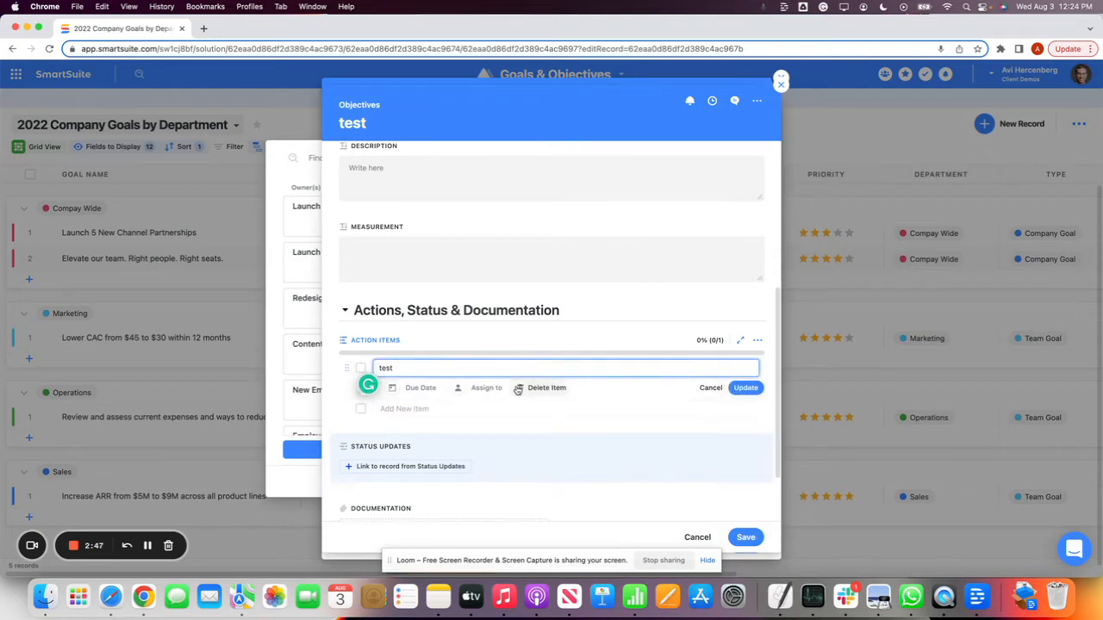
click(479, 389)
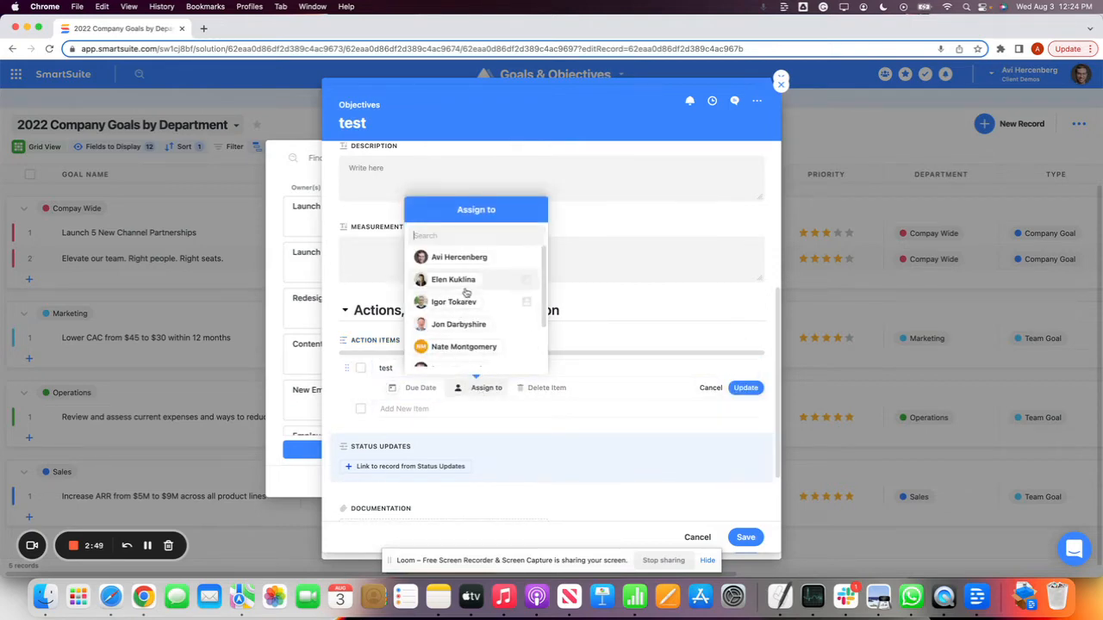
scroll(479, 312, down, 1)
scroll(479, 312, down, 1)
click(482, 315)
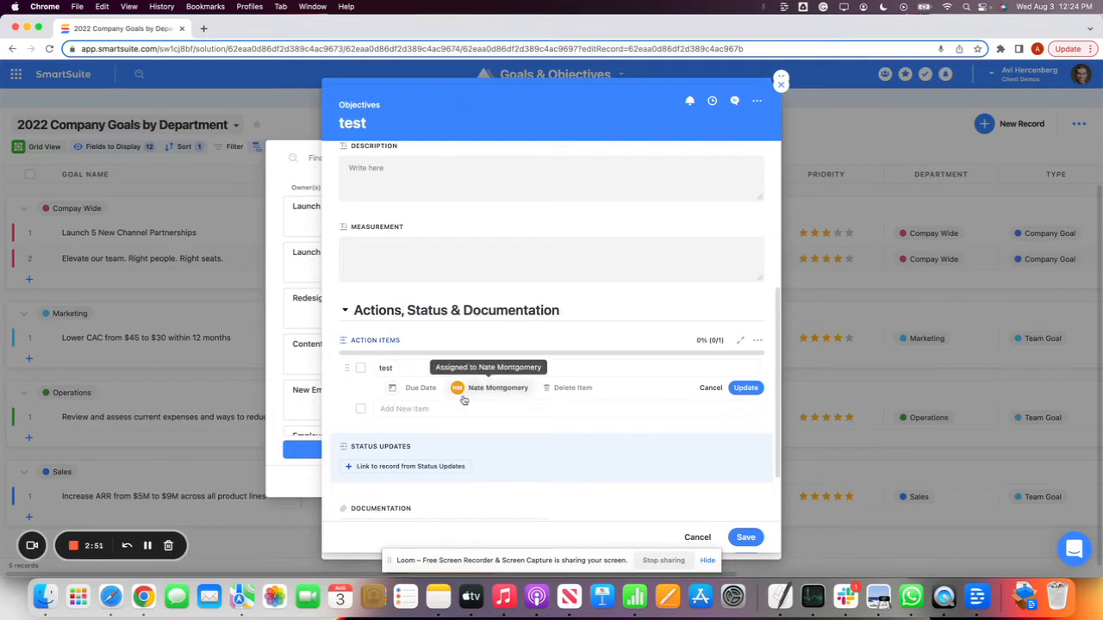
Add a second action item named fdsaf with a different assignee and a due date, and save the objective
click(410, 408)
text(fdsaf)
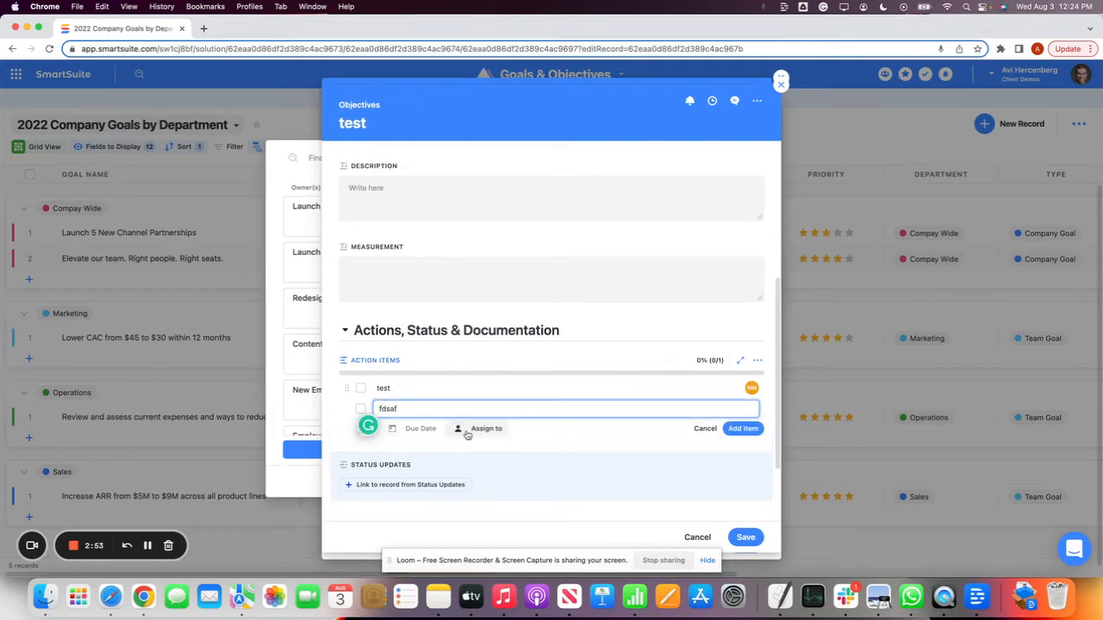
click(467, 430)
scroll(457, 386, down, 3)
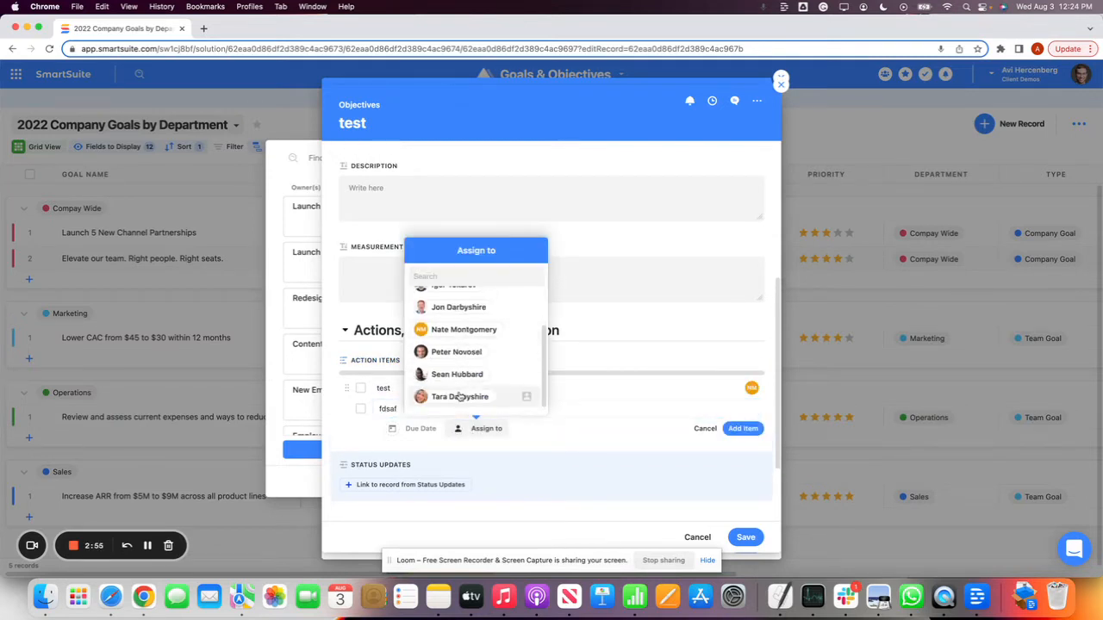
click(460, 397)
scroll(542, 457, down, 3)
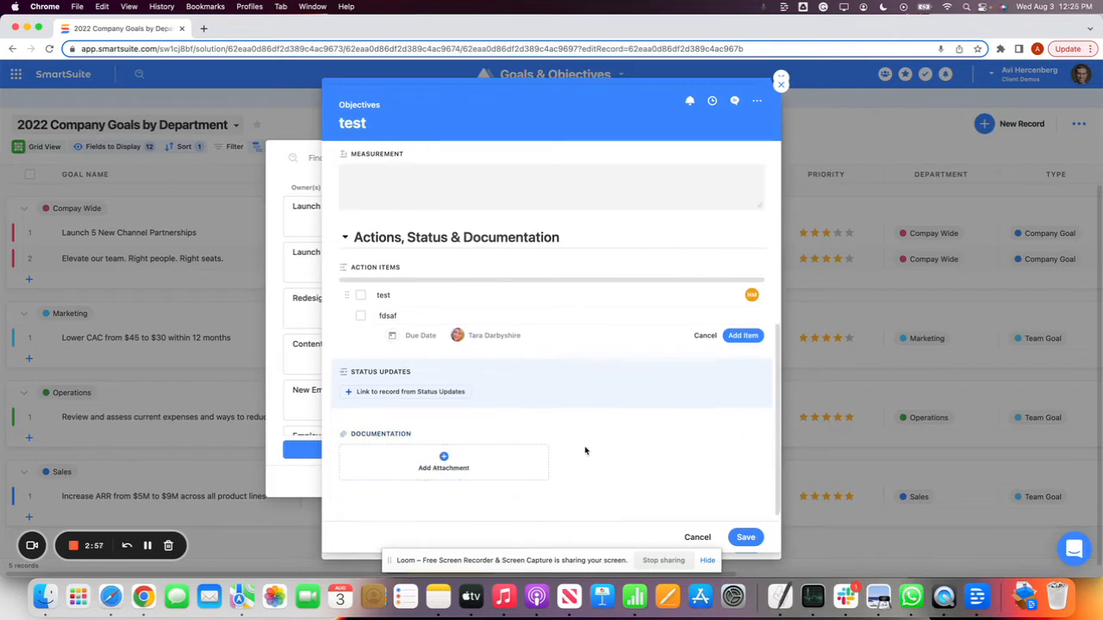
click(421, 336)
click(410, 406)
key(Return)
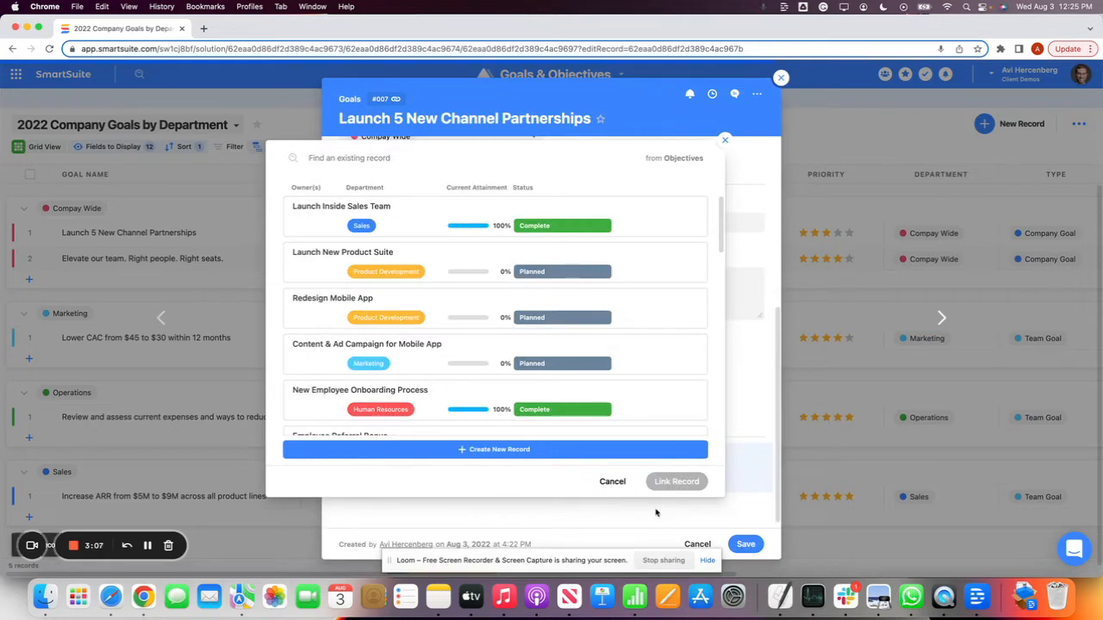
Link the test objective to the Launch 5 New Channel Partnerships goal and return to the Goals table
click(676, 519)
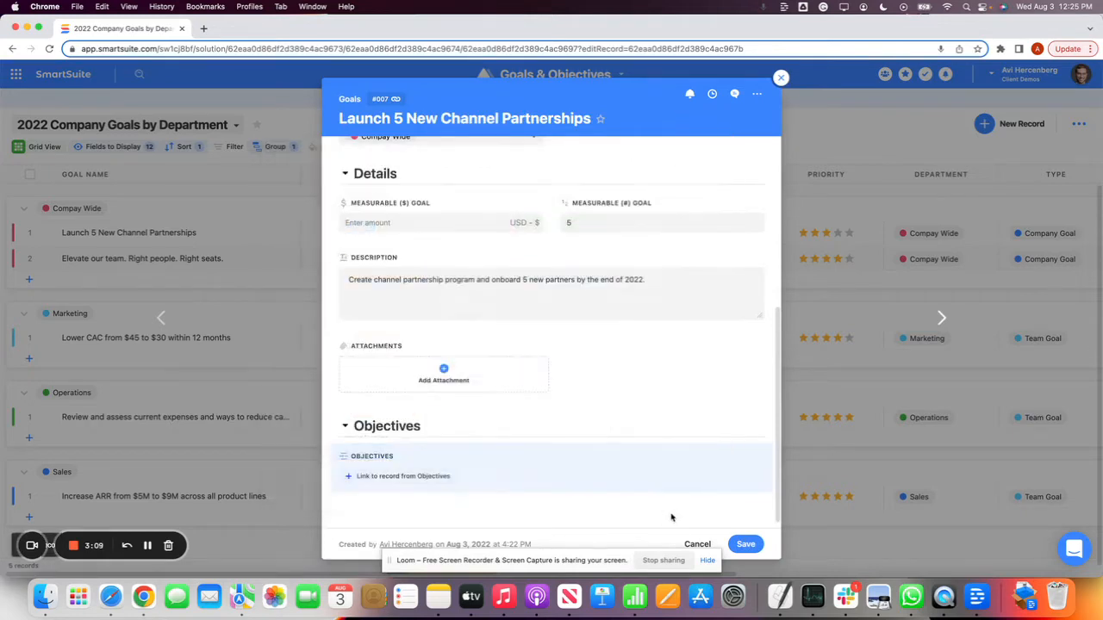
click(396, 476)
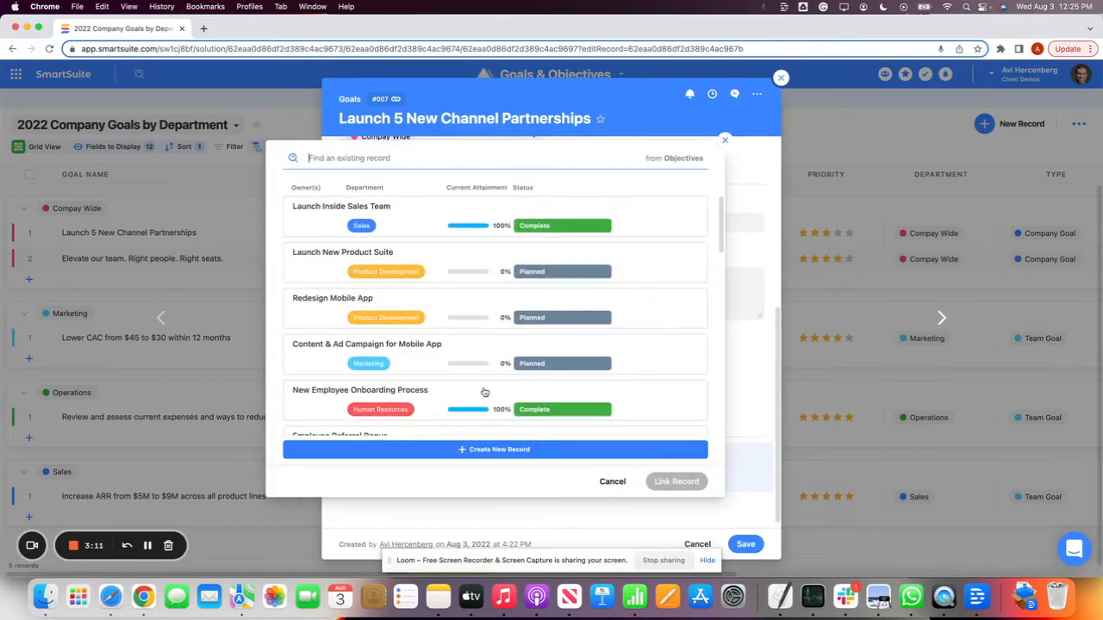
scroll(500, 405, down, 5)
click(501, 397)
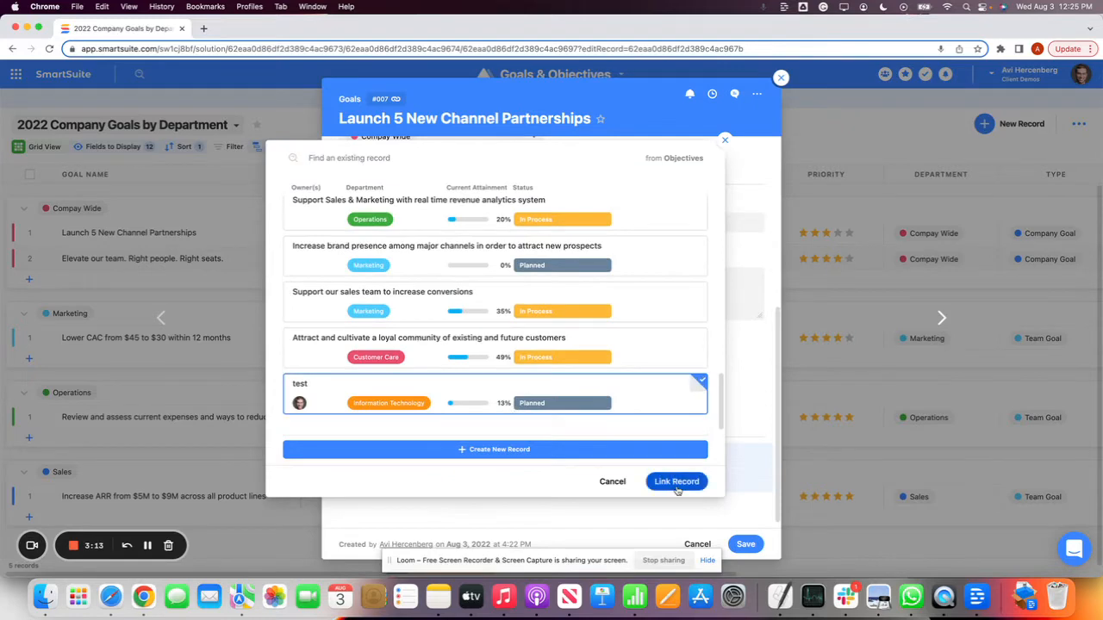
click(676, 481)
scroll(678, 491, down, 1)
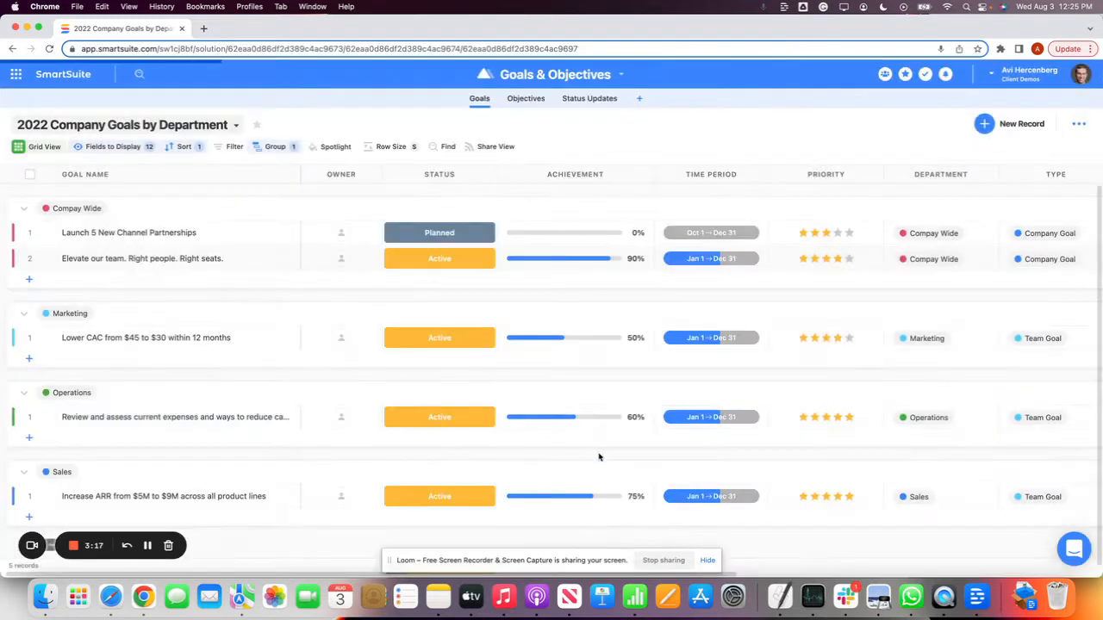
Add the Objectives field to the displayed fields of the 2022 Company Goals by Department view
scroll(245, 410, down, 1)
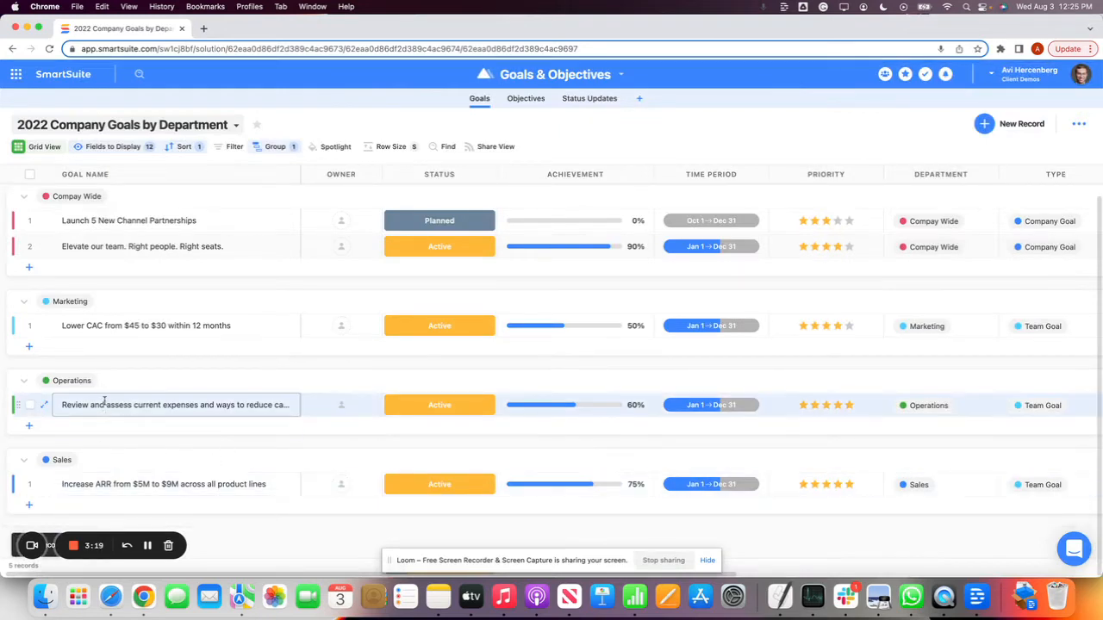
scroll(100, 386, up, 1)
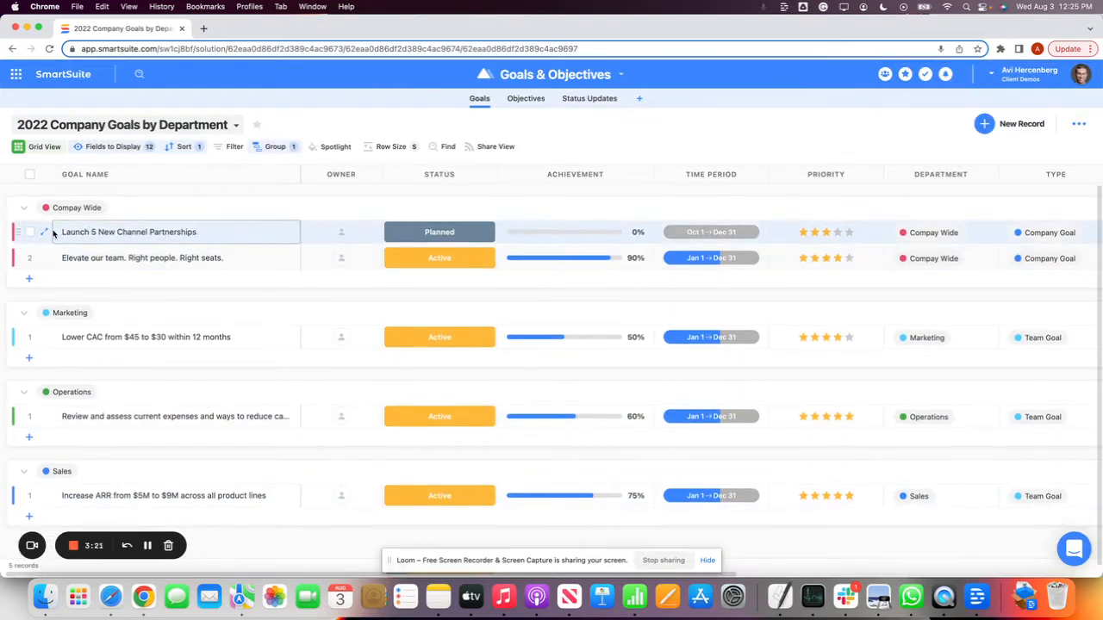
scroll(628, 245, right, 6)
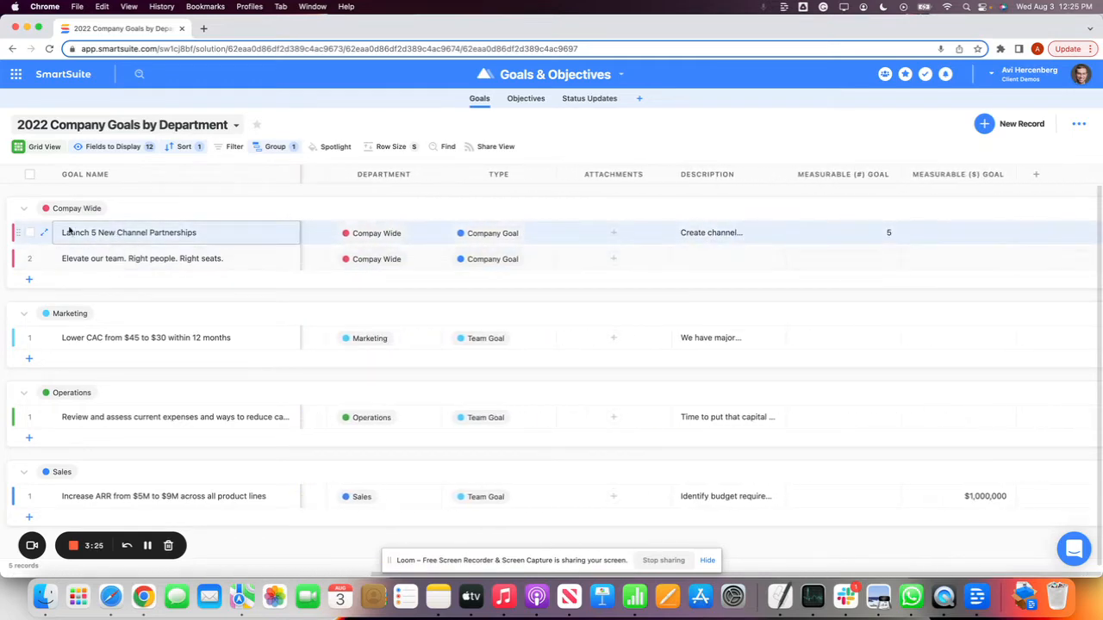
click(117, 148)
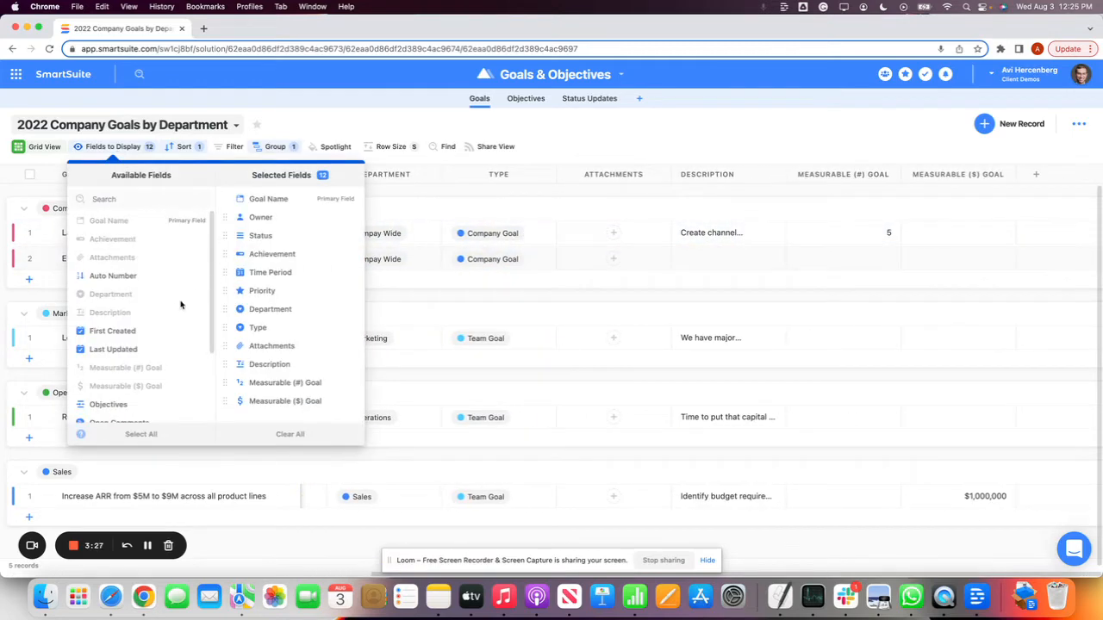
scroll(142, 280, down, 3)
click(138, 303)
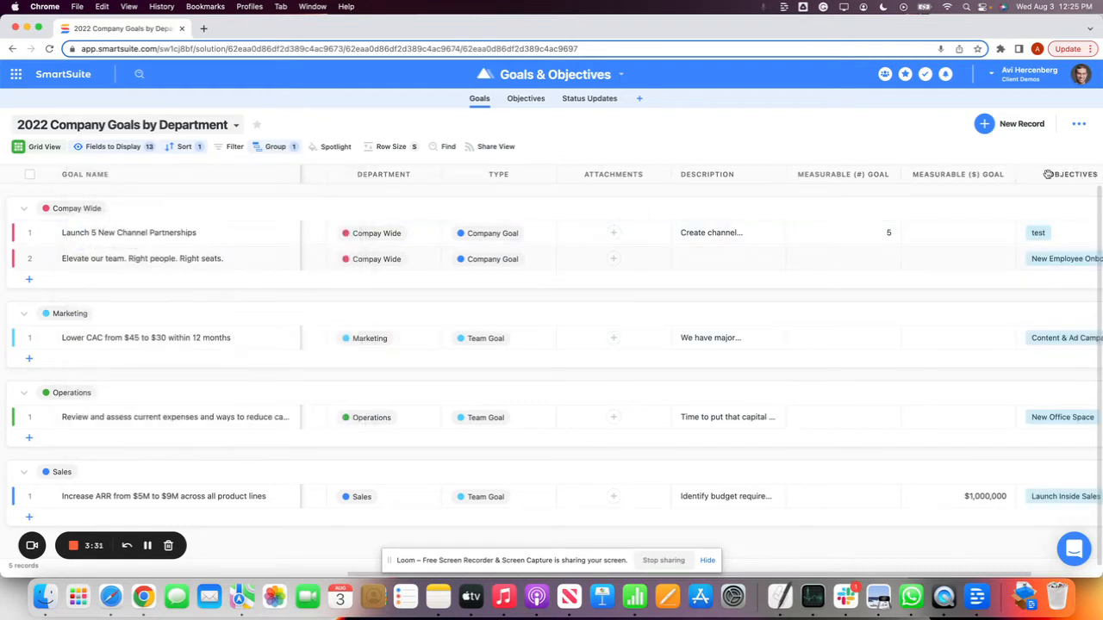
Widen the Objectives column and move it directly before the Time Period column
drag(1047, 174, 375, 168)
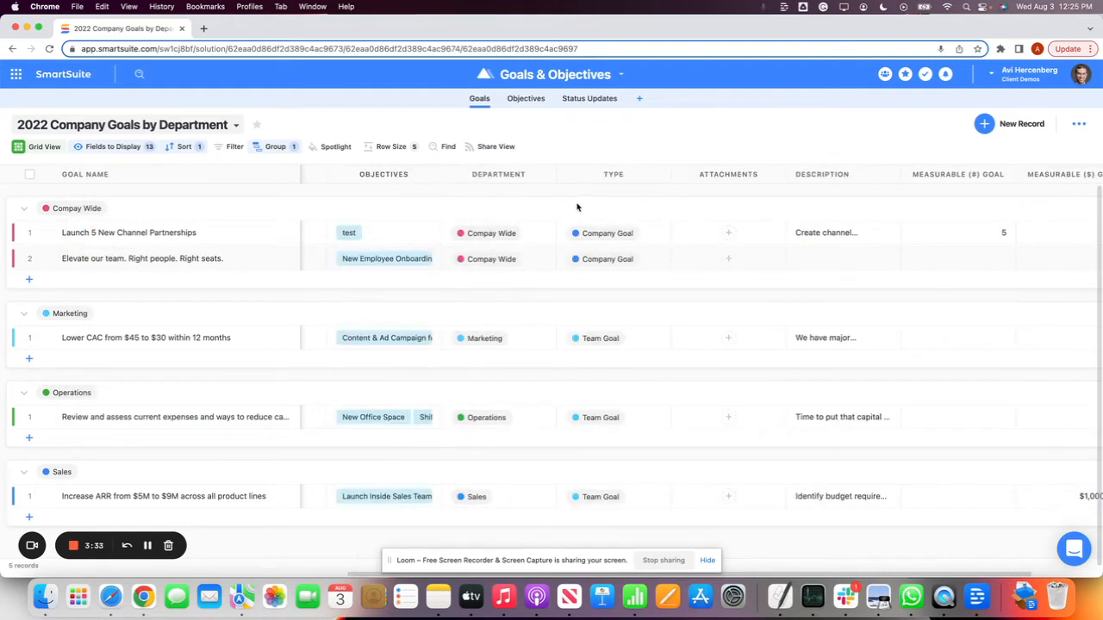
scroll(577, 207, left, 5)
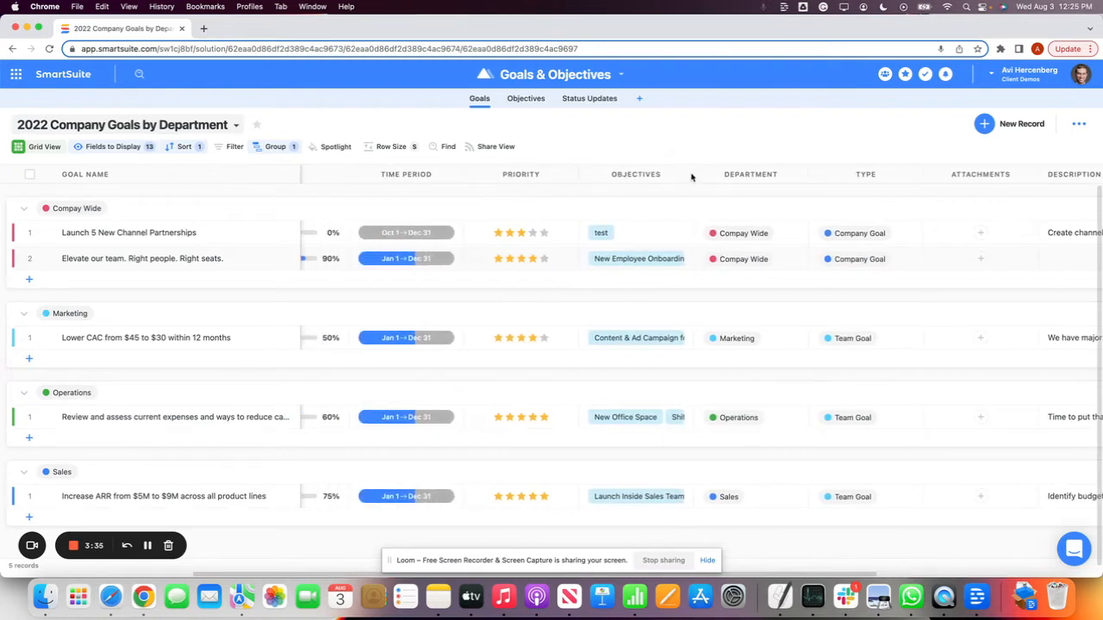
drag(690, 174, 736, 176)
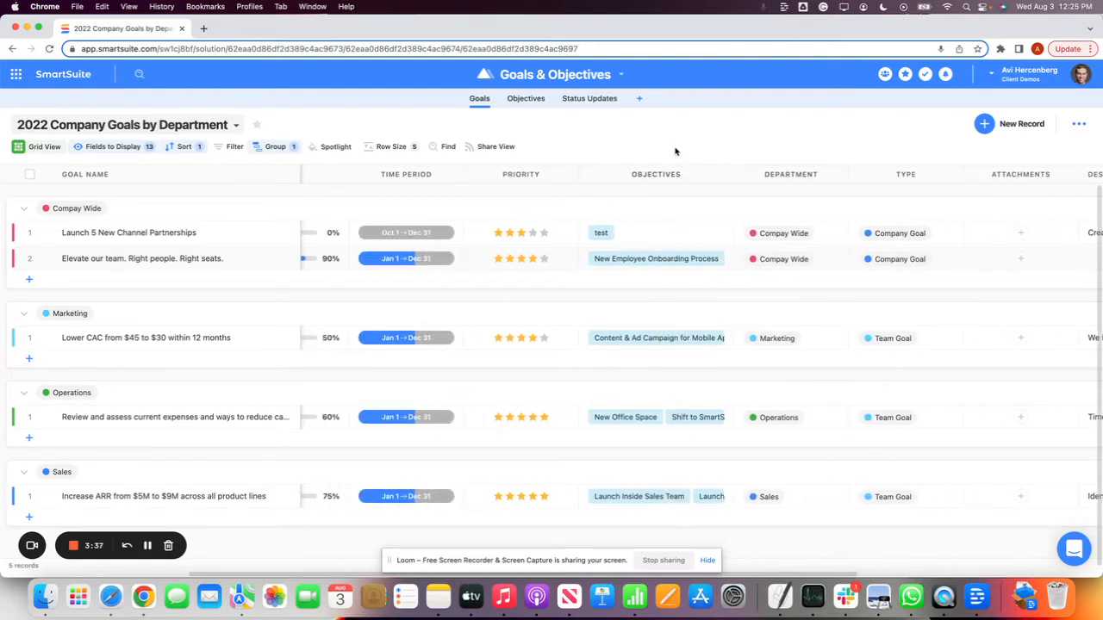
drag(661, 170, 393, 170)
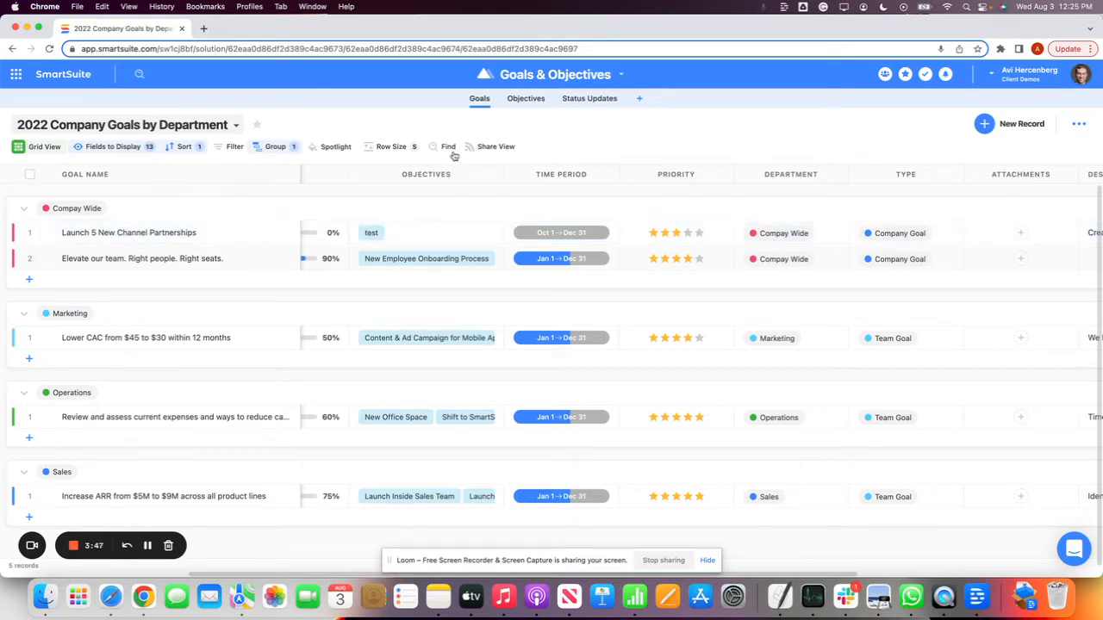
Open the test objective linked to Launch 5 New Channel Partnerships and mark its fdsaf action item as complete
click(370, 239)
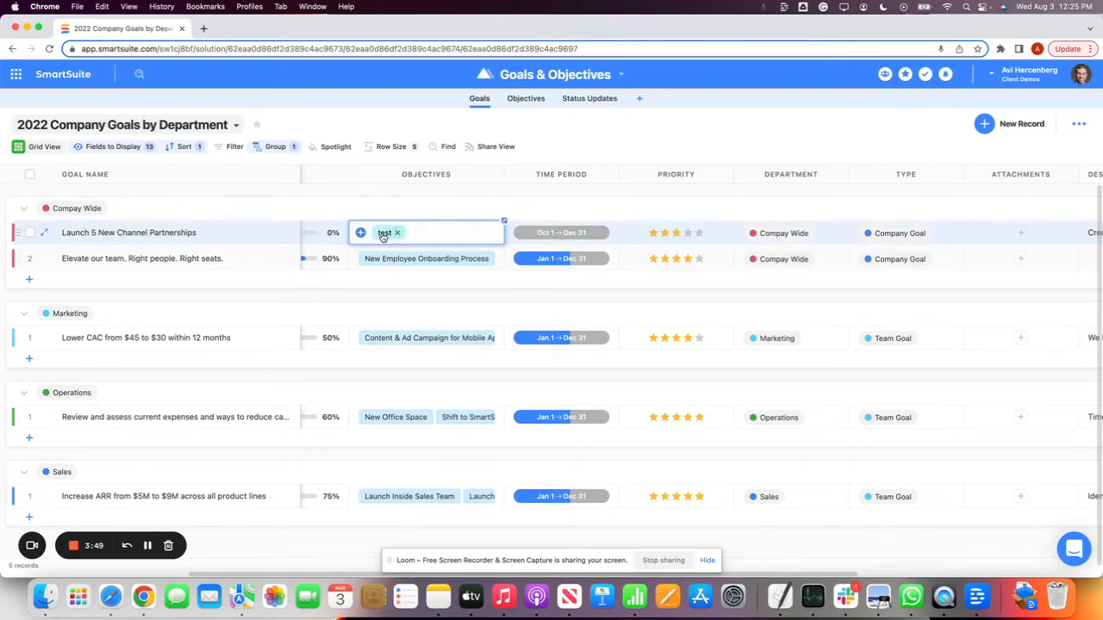
click(384, 233)
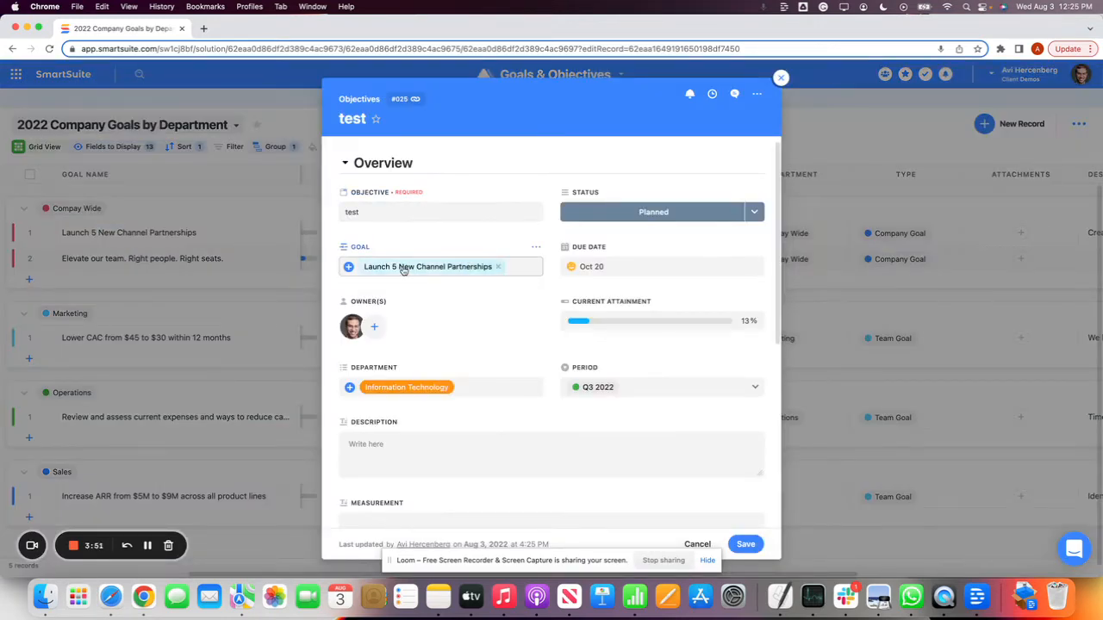
scroll(433, 234, down, 10)
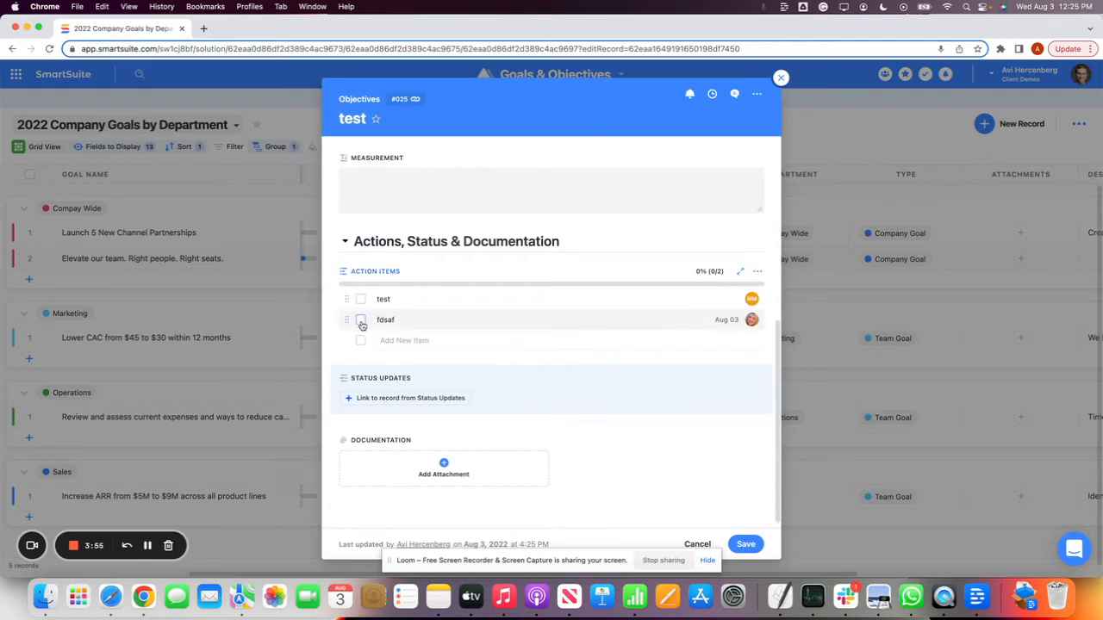
scroll(517, 379, up, 3)
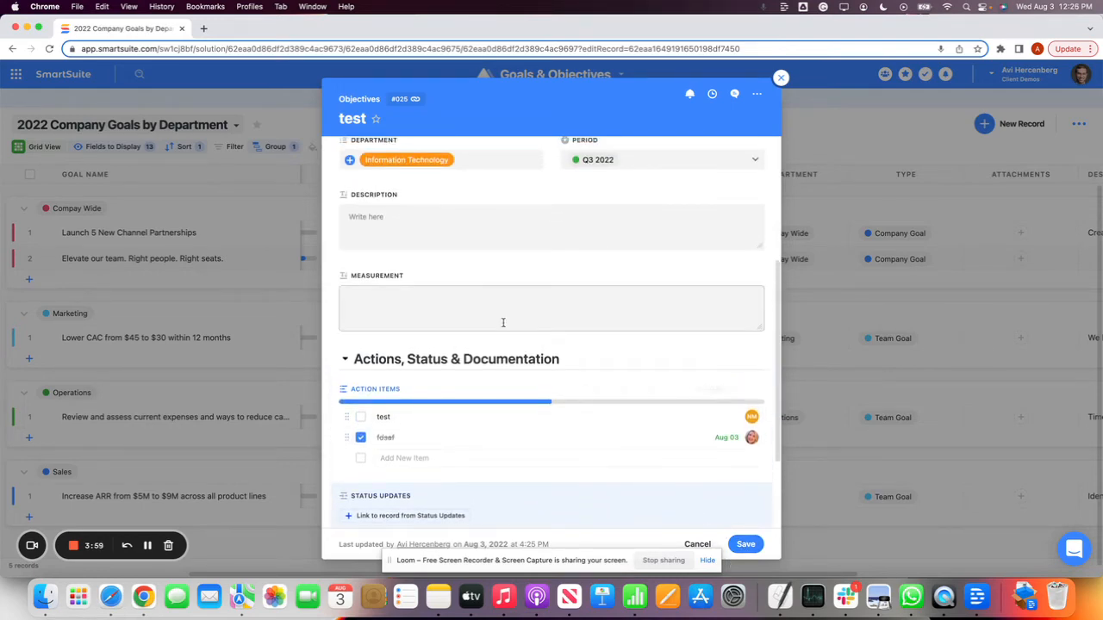
scroll(474, 293, up, 5)
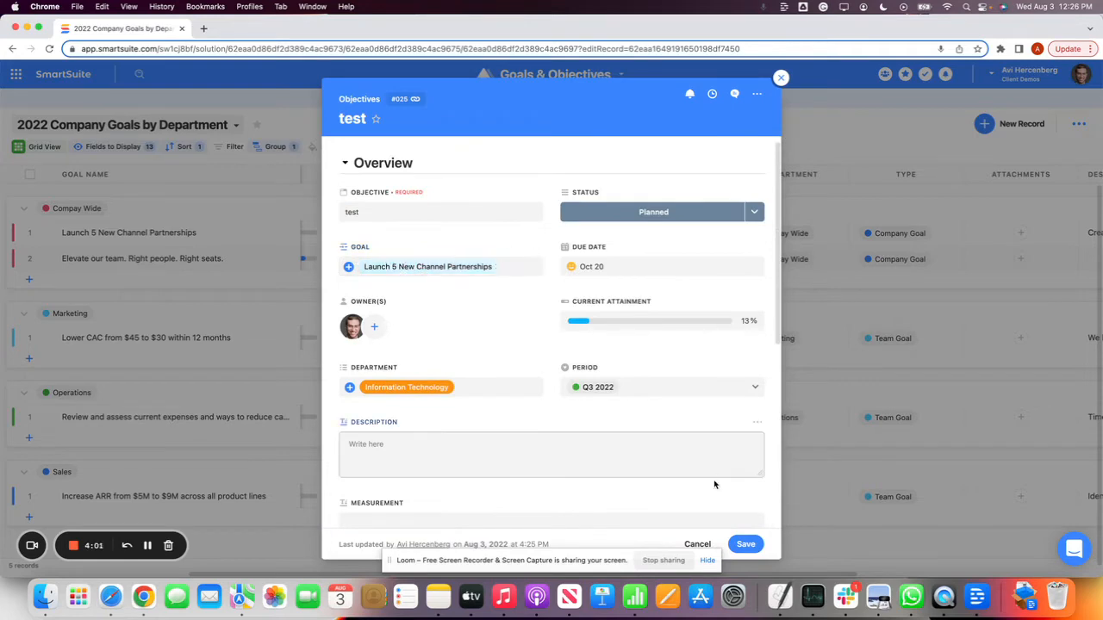
View the linked Launch 5 New Channel Partnerships goal, then save and close both the goal and the test objective
click(444, 268)
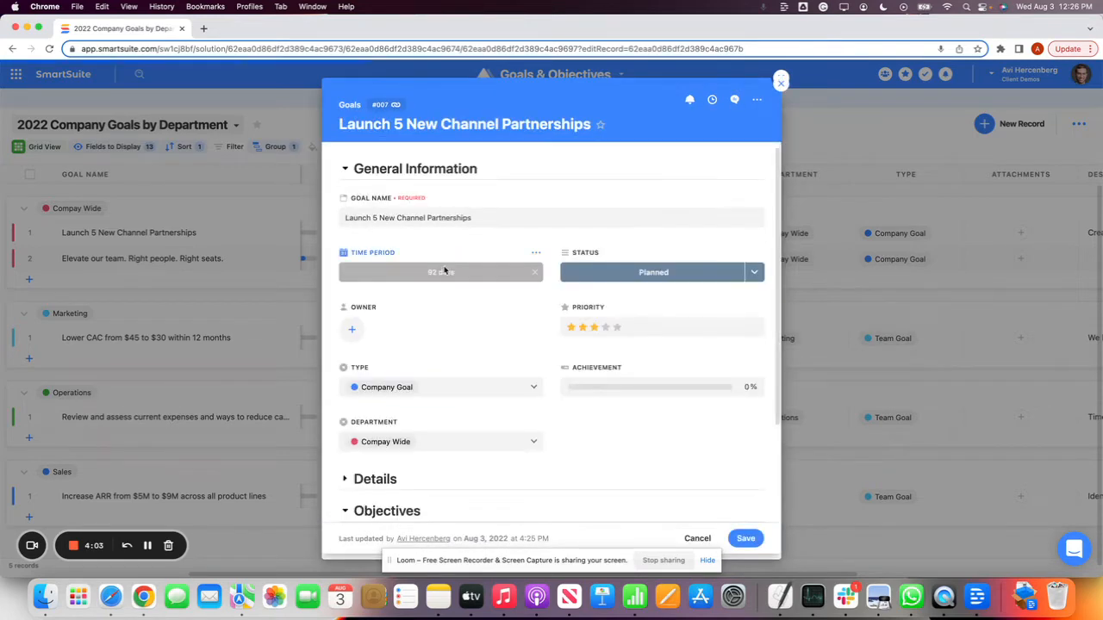
click(746, 539)
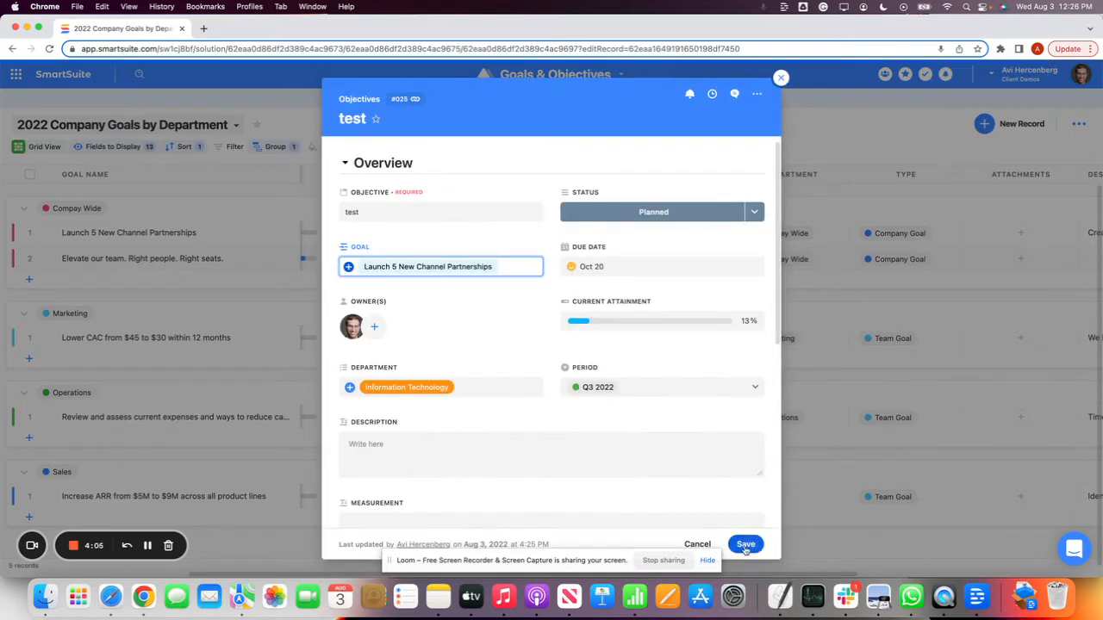
click(743, 544)
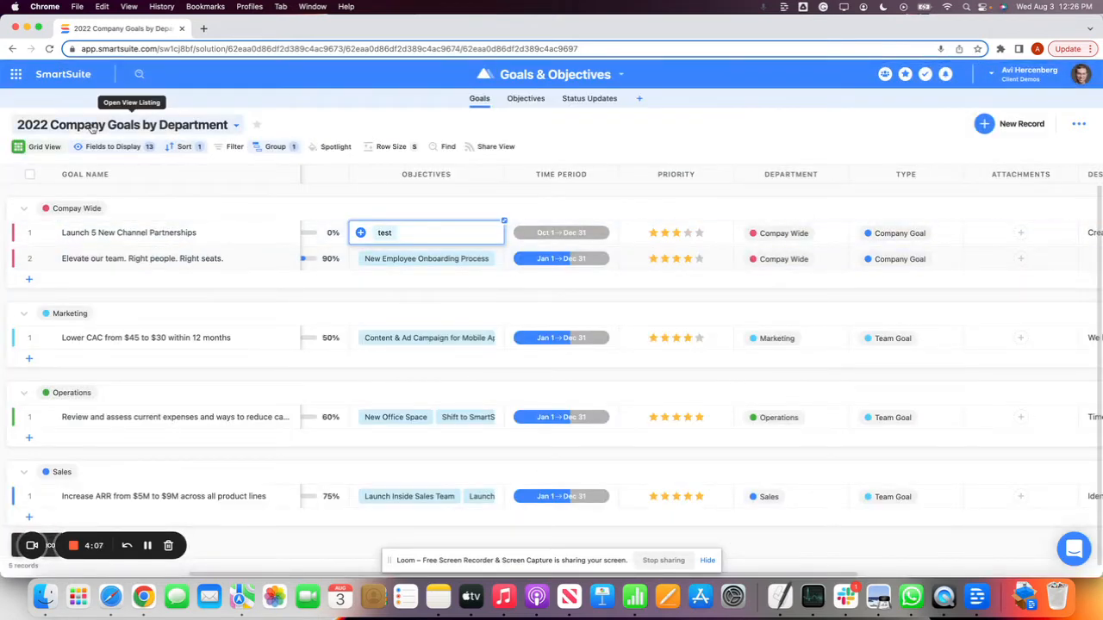
In the Goal Board view, move the Review and assess current expenses goal to Goal Missed and the Increase ARR goal to Goal Achieved
click(93, 128)
click(83, 234)
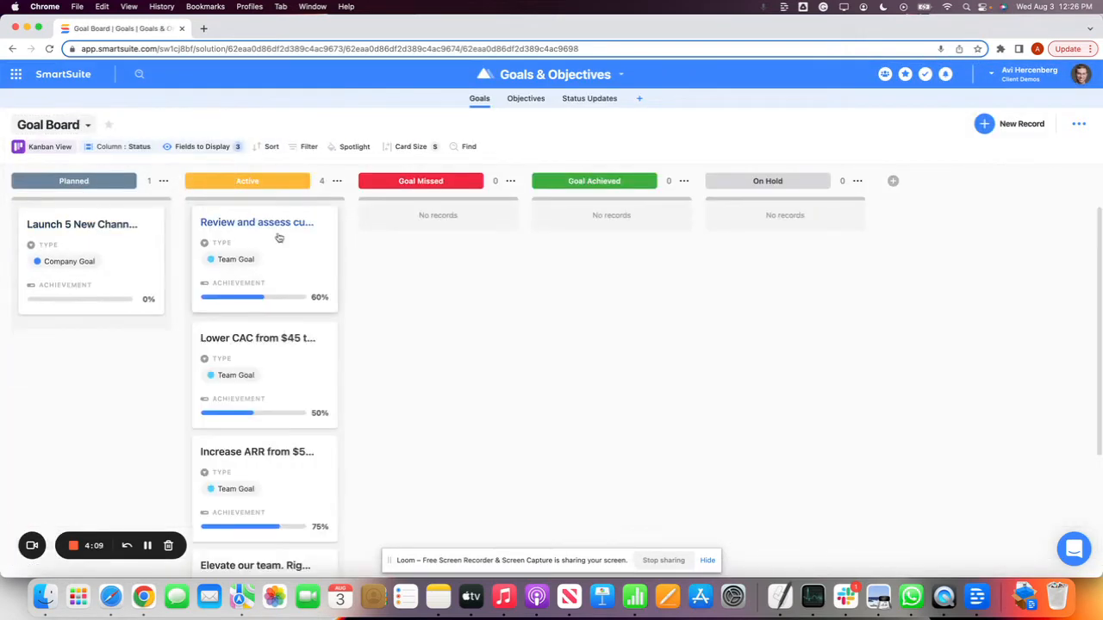
drag(238, 254, 413, 258)
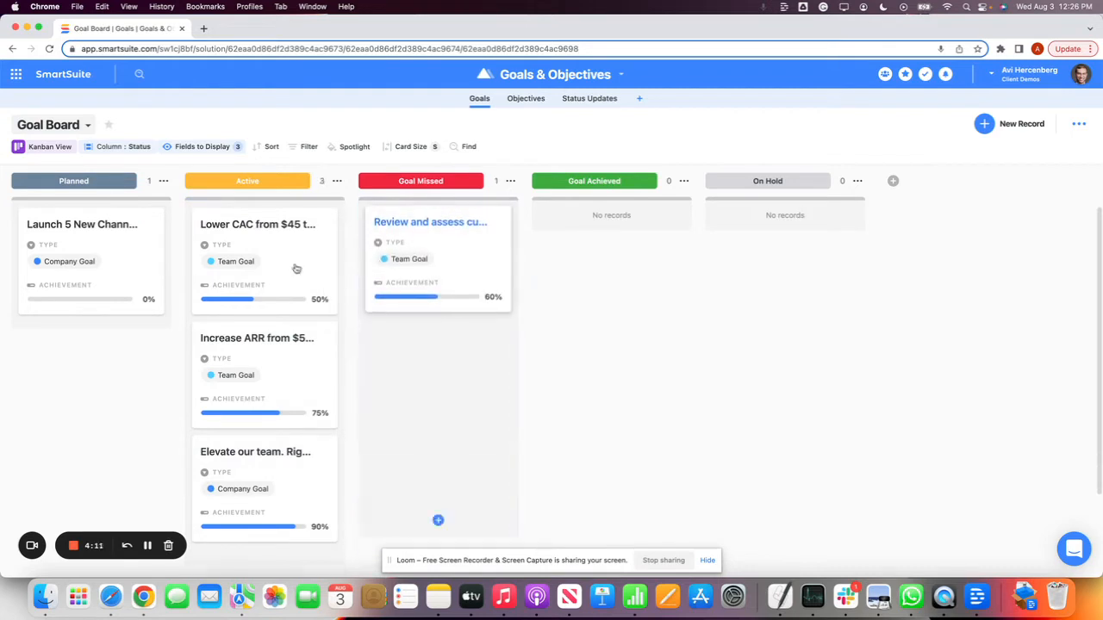
drag(221, 387, 611, 293)
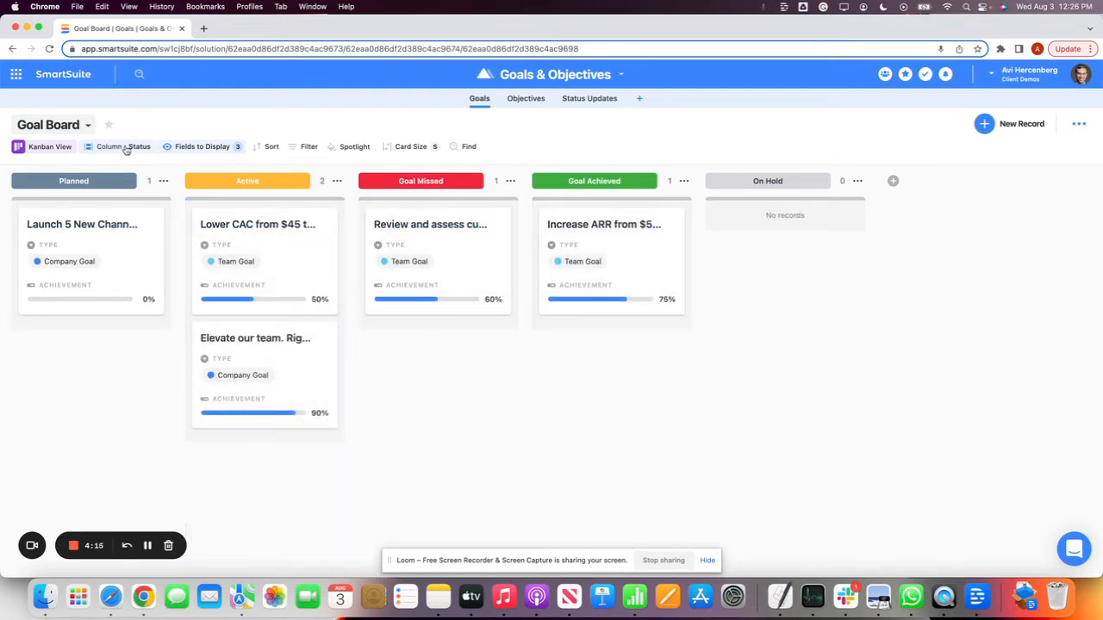
Show the Description field on the Goal Board cards
click(206, 151)
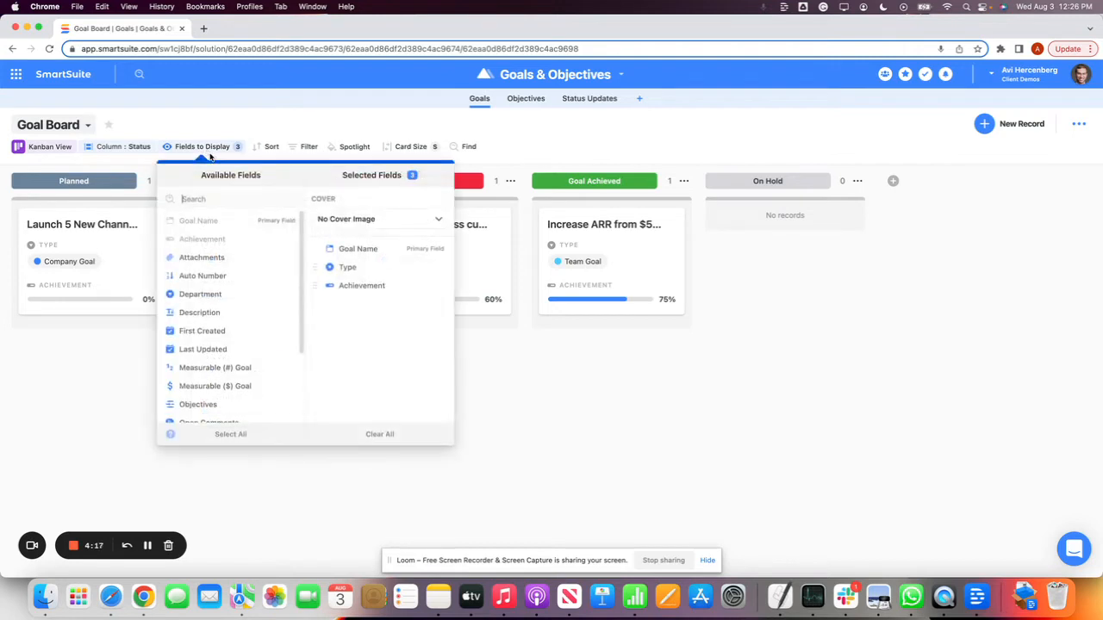
click(220, 316)
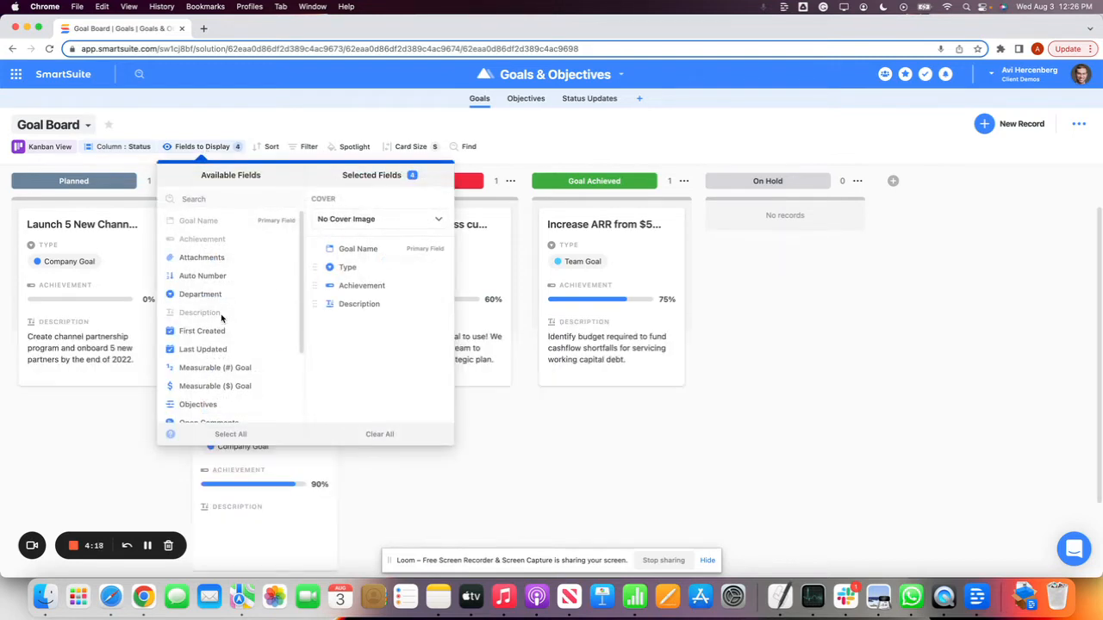
click(537, 439)
click(211, 151)
Switch to the Goal Summary card view of the goals
click(62, 125)
click(69, 252)
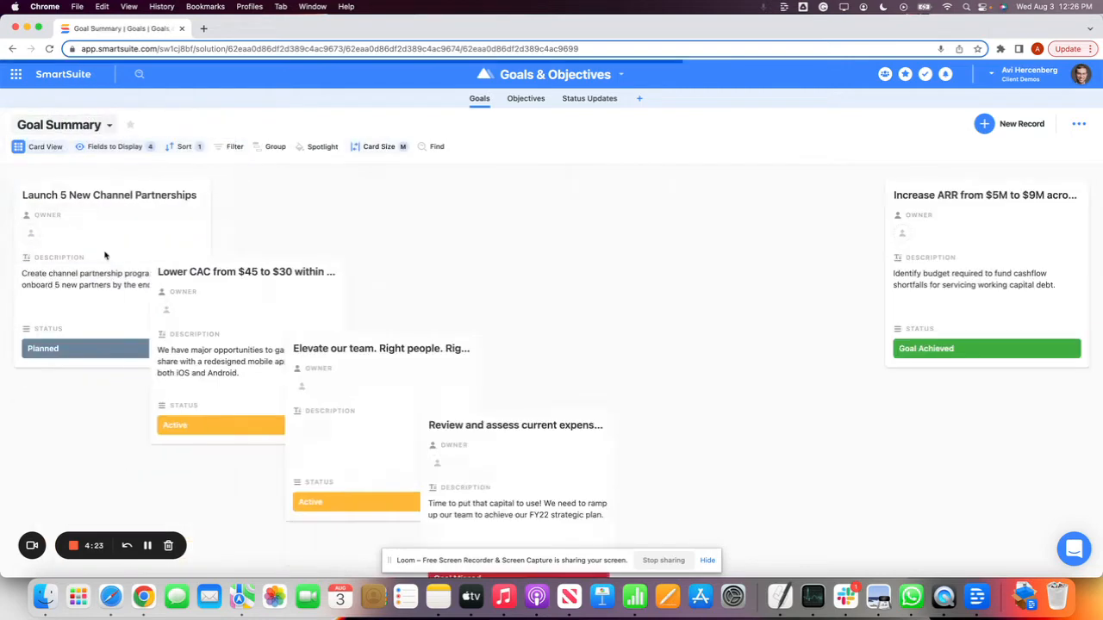
click(61, 123)
click(349, 117)
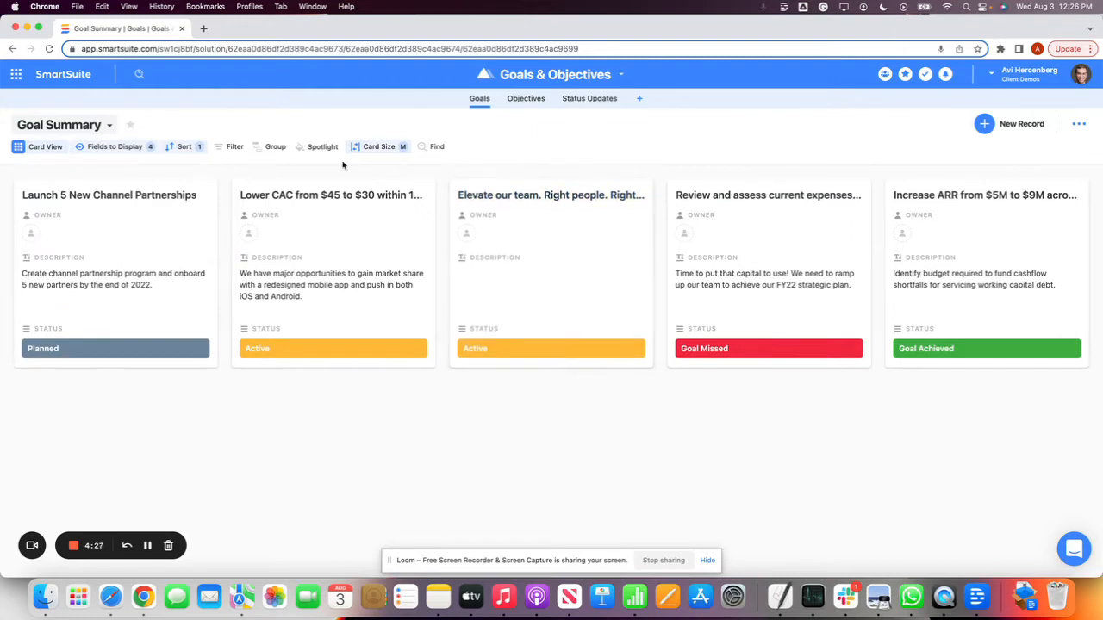
Create a new public Grid view for the Goals table
click(61, 126)
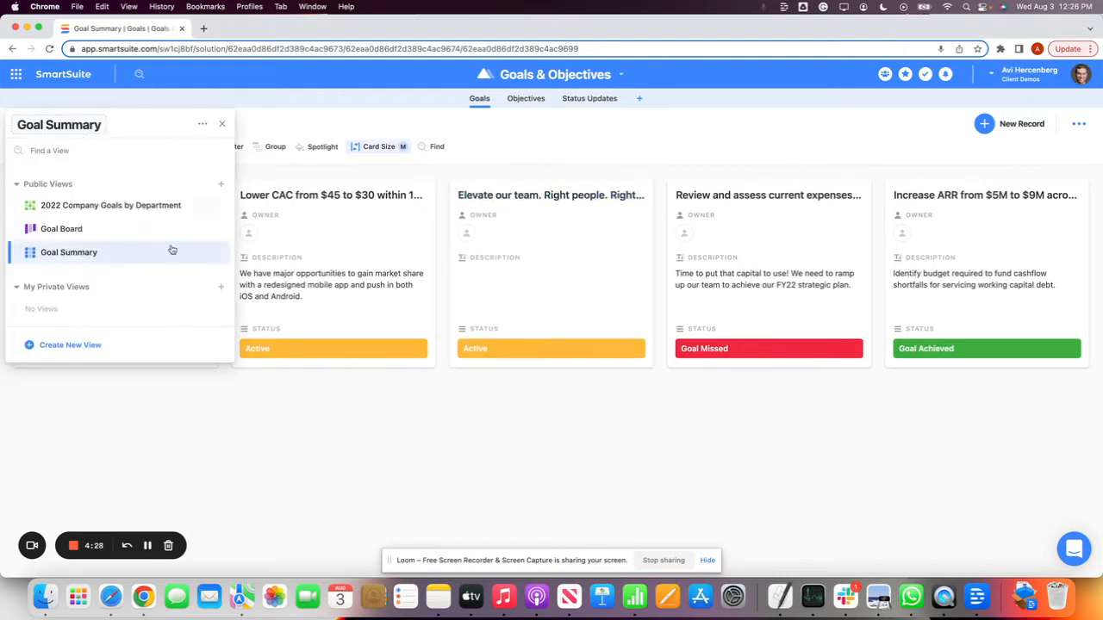
click(222, 188)
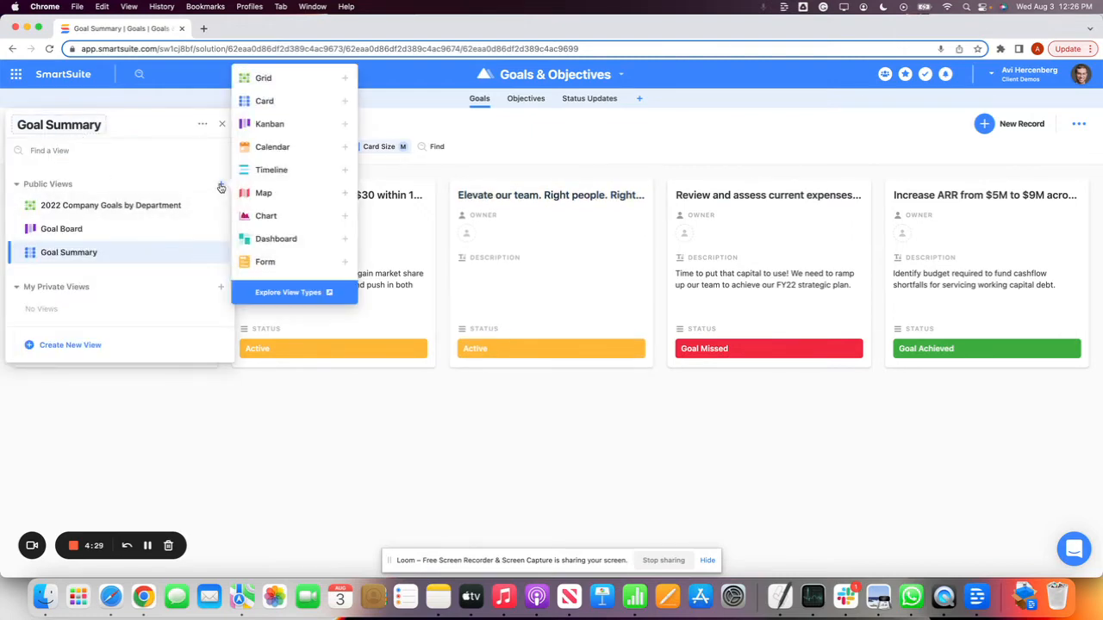
click(288, 86)
click(637, 394)
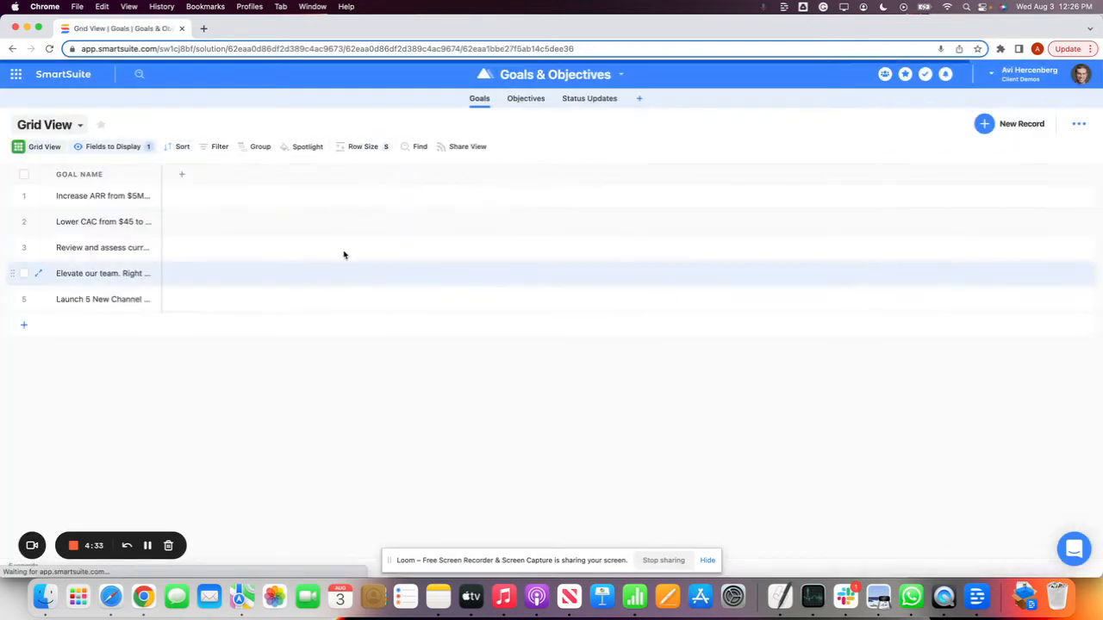
Display the Department, Description, Objectives, Open Comments and Owner fields in the new grid view
click(87, 148)
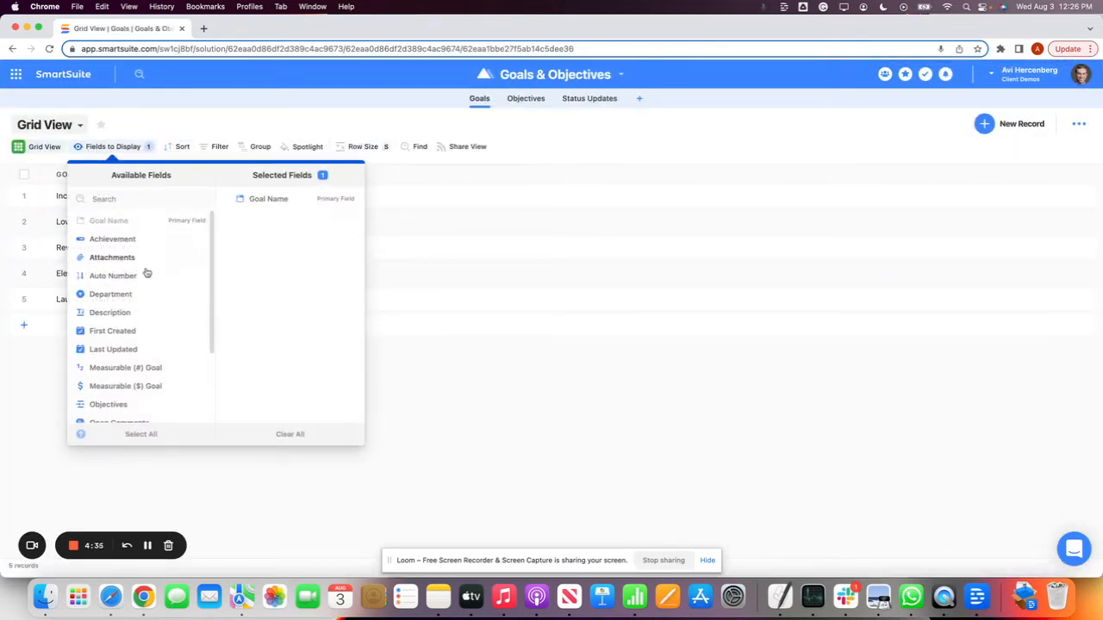
click(140, 296)
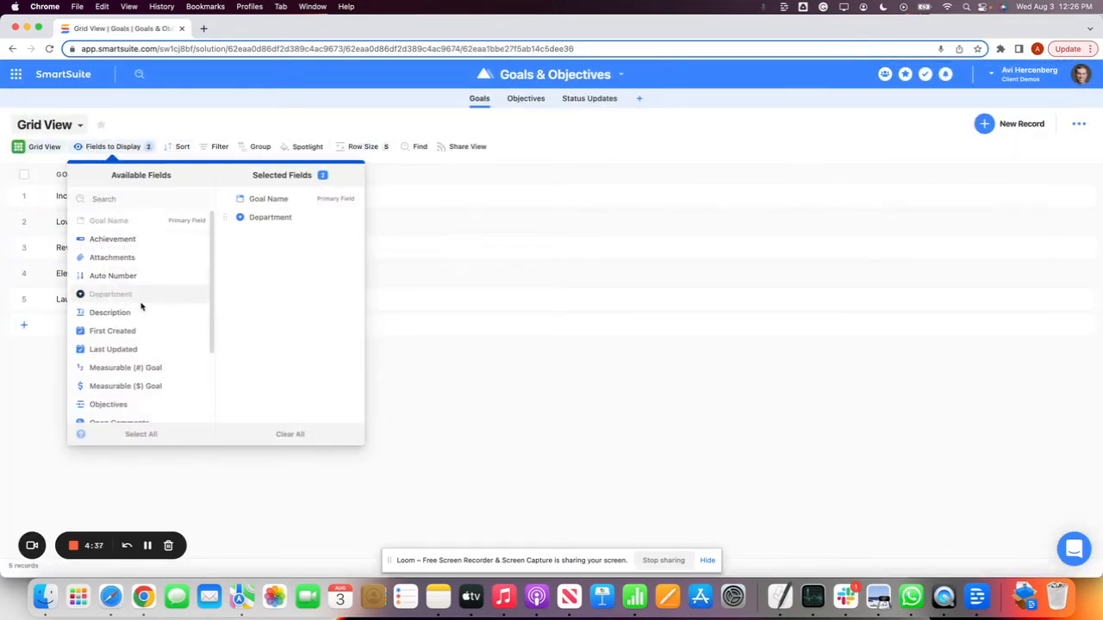
scroll(145, 362, down, 2)
click(145, 359)
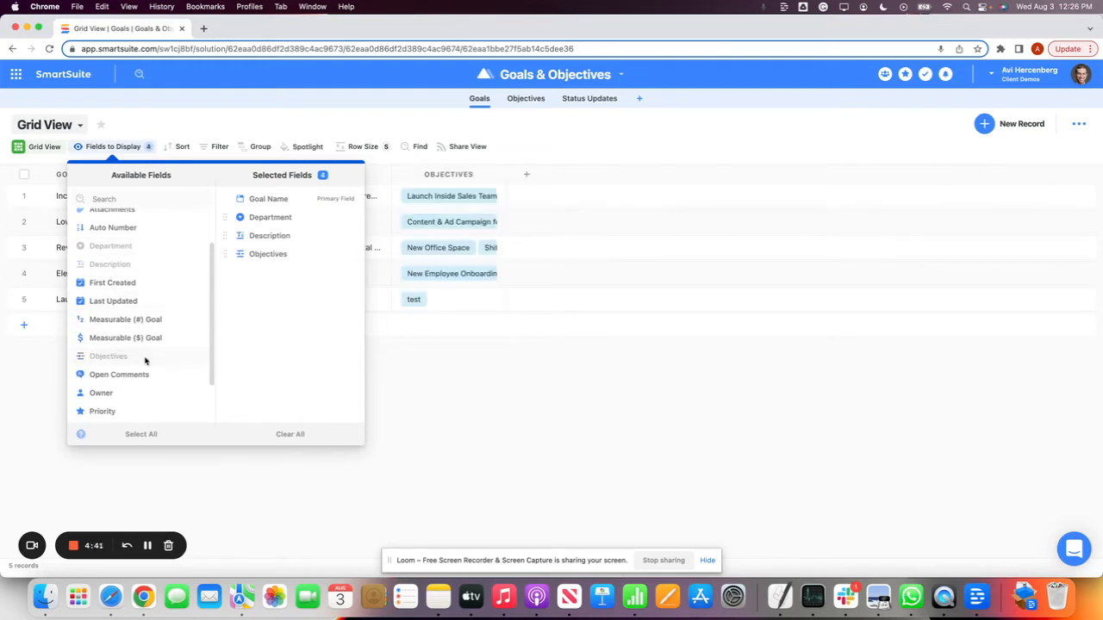
click(143, 374)
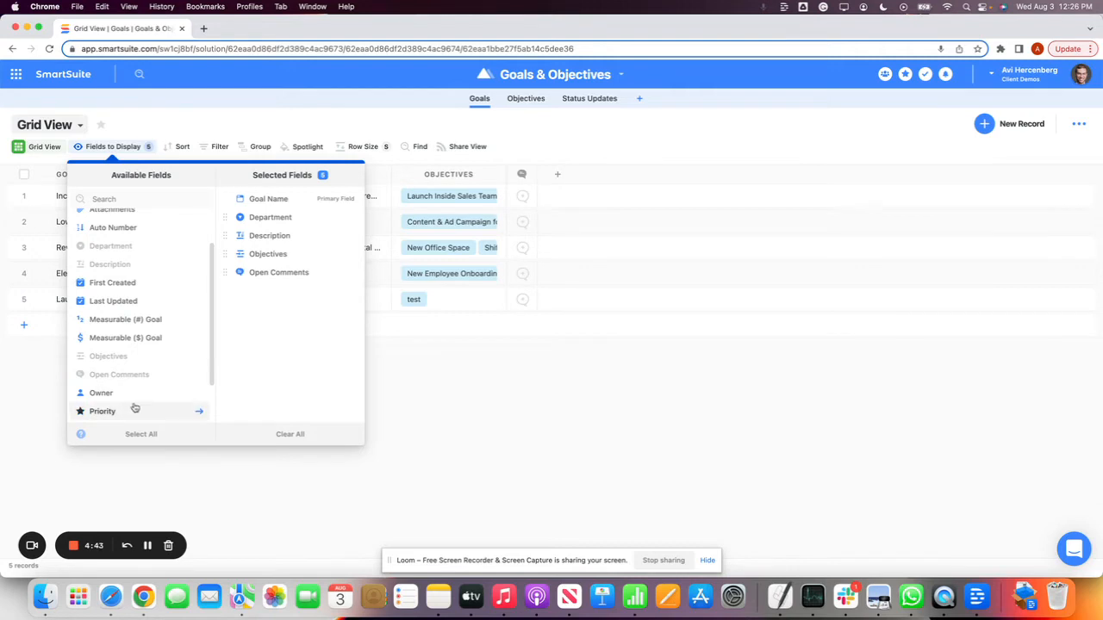
click(135, 401)
click(471, 378)
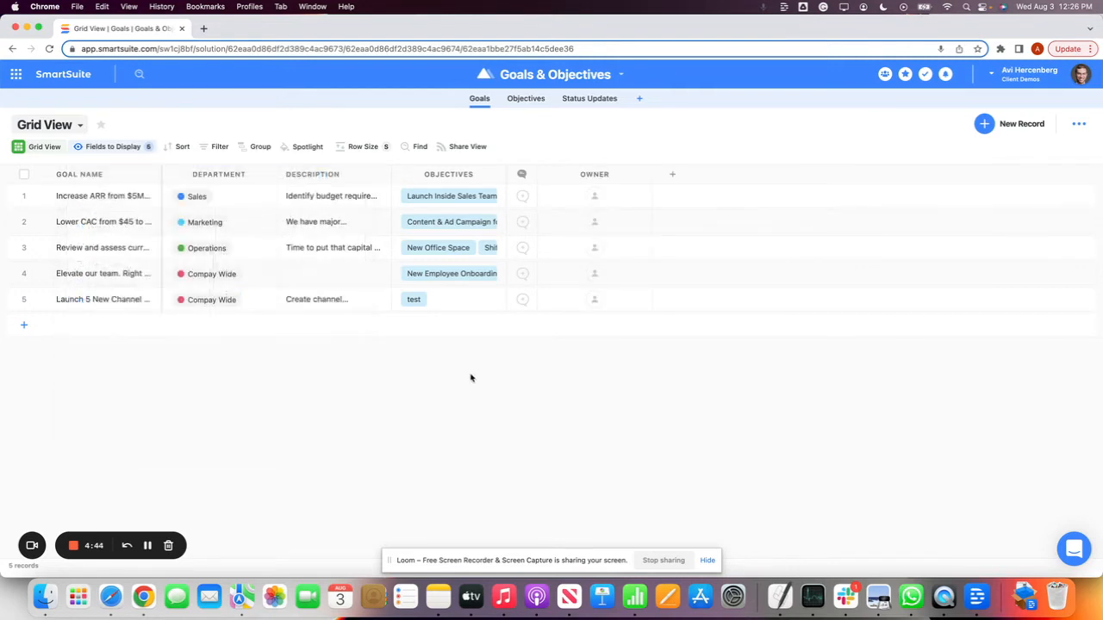
Generate a view-only share link for the new grid view and review its sharing options
click(466, 148)
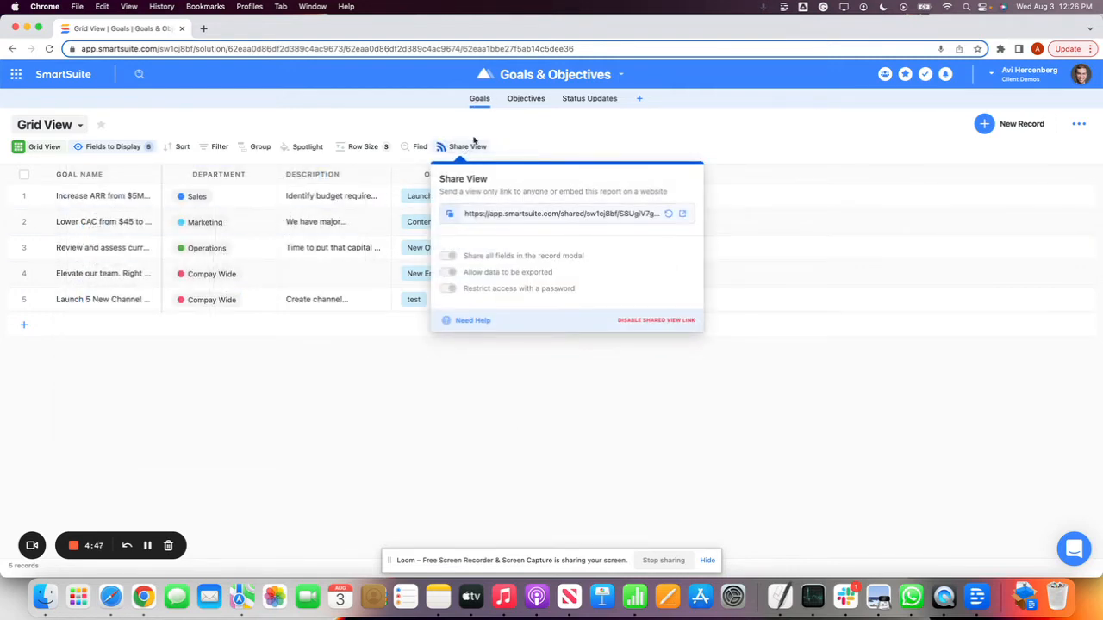
click(571, 126)
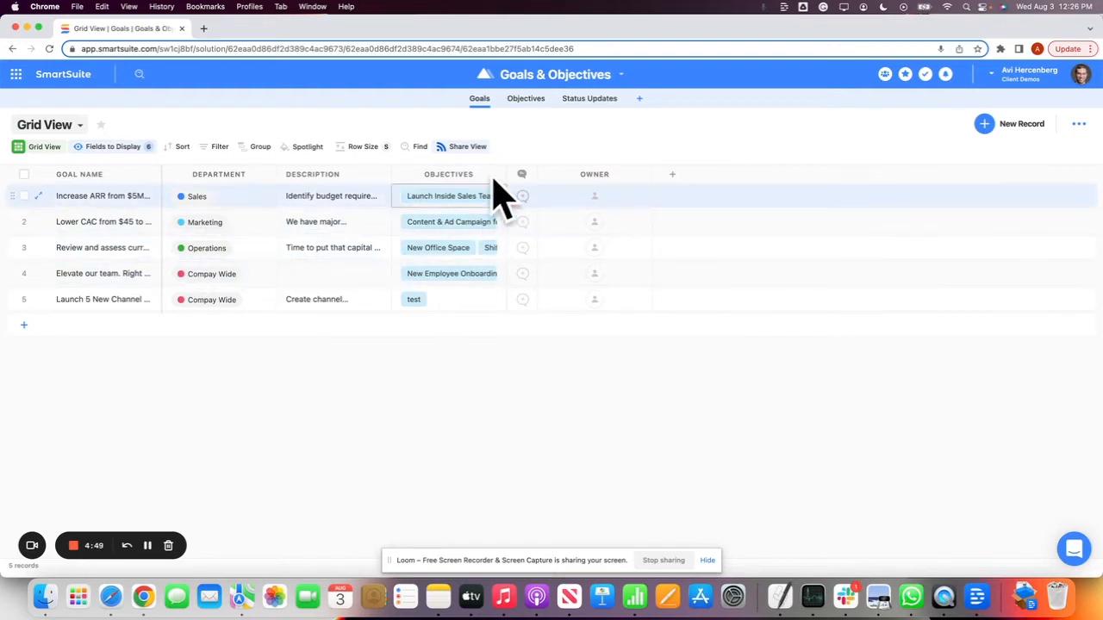
click(474, 146)
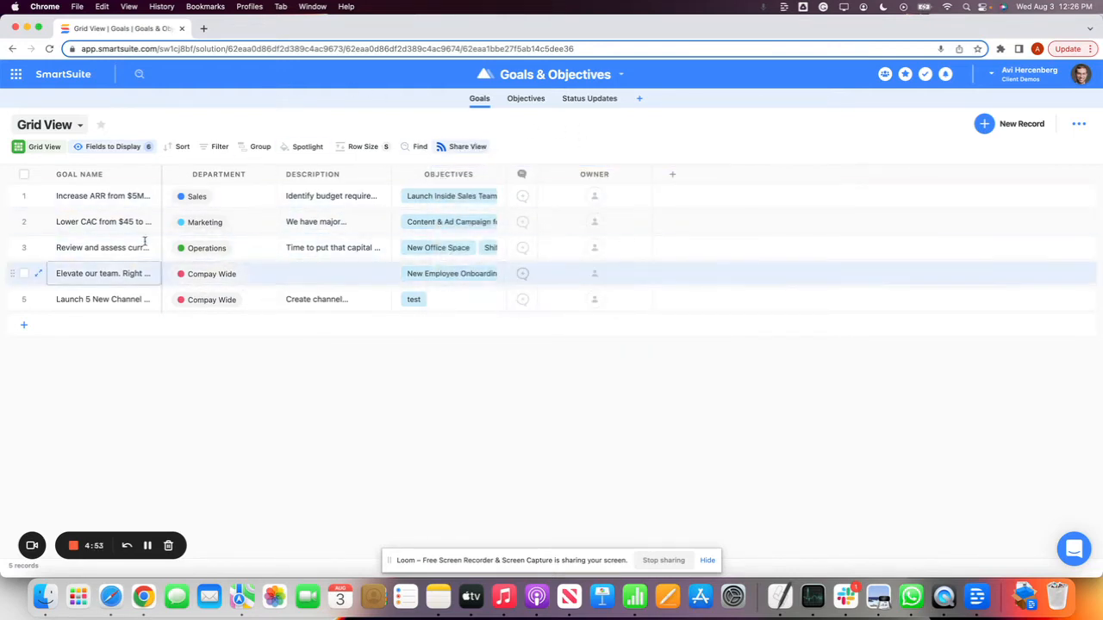
Open the comments of the goal "Increase ARR from $5M to $9M across all product lines" and close the record
click(522, 196)
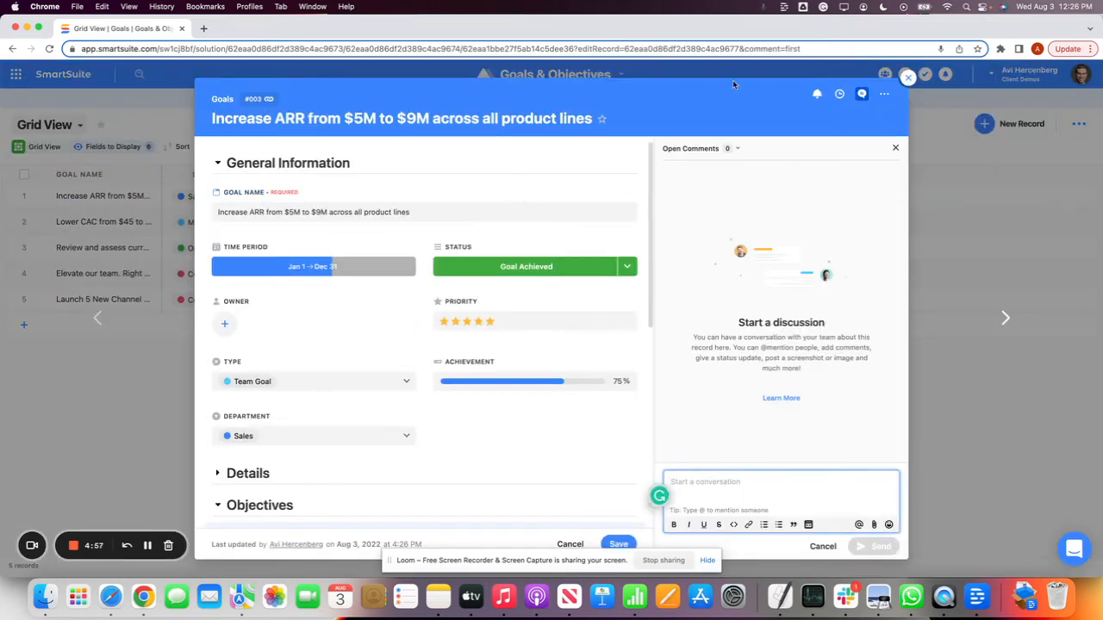
click(906, 79)
Set the current attainment of the New Employee Onboarding Process objective to 72%
click(534, 99)
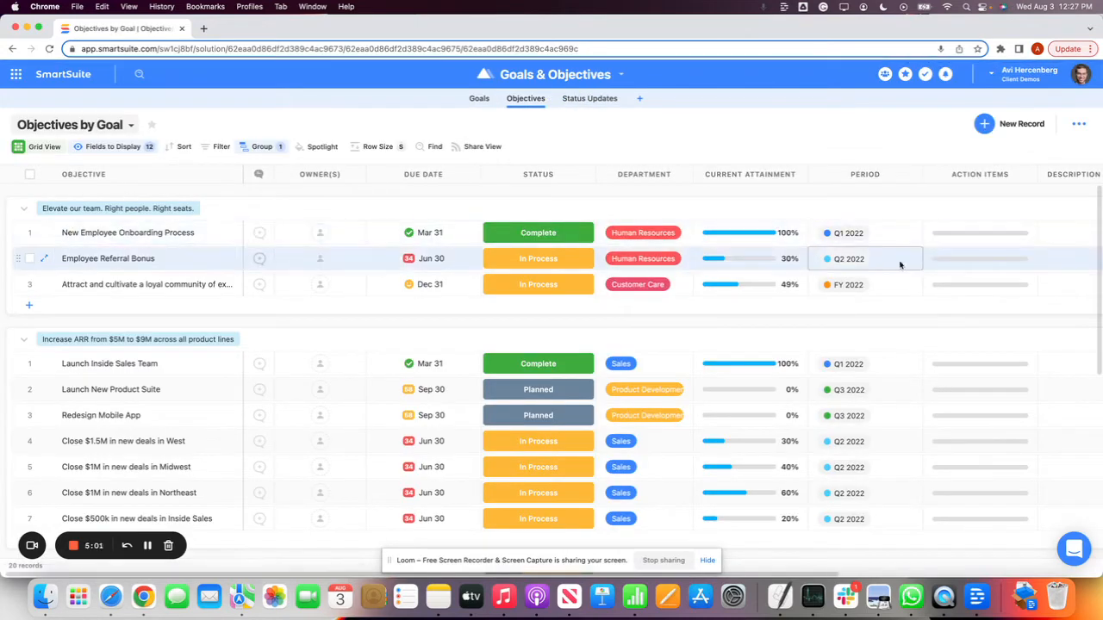
click(44, 232)
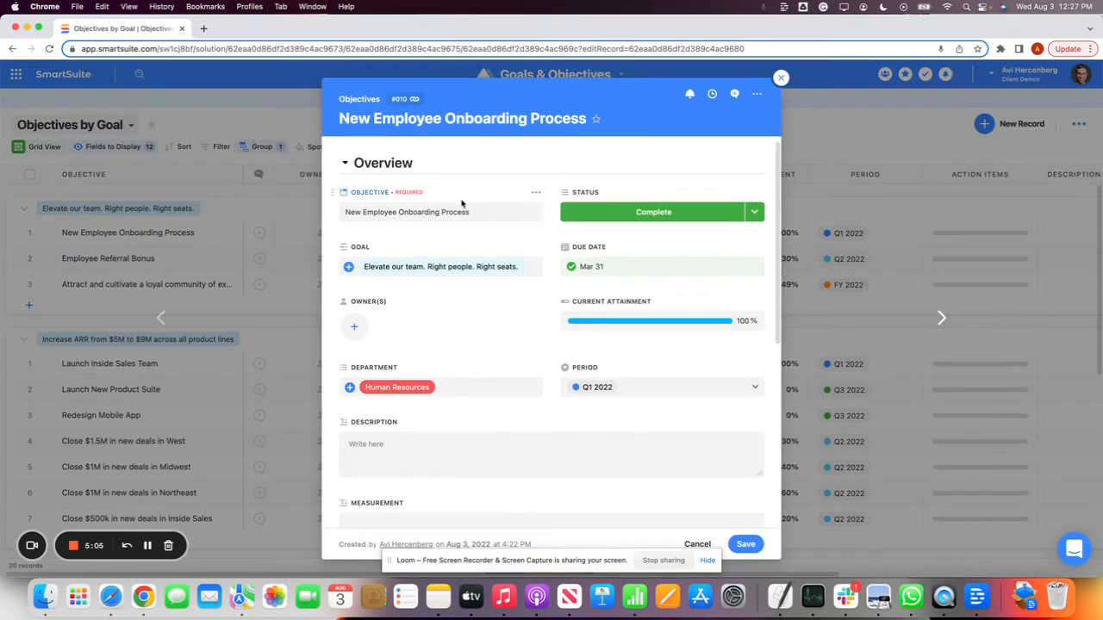
scroll(606, 211, down, 1)
scroll(604, 209, up, 1)
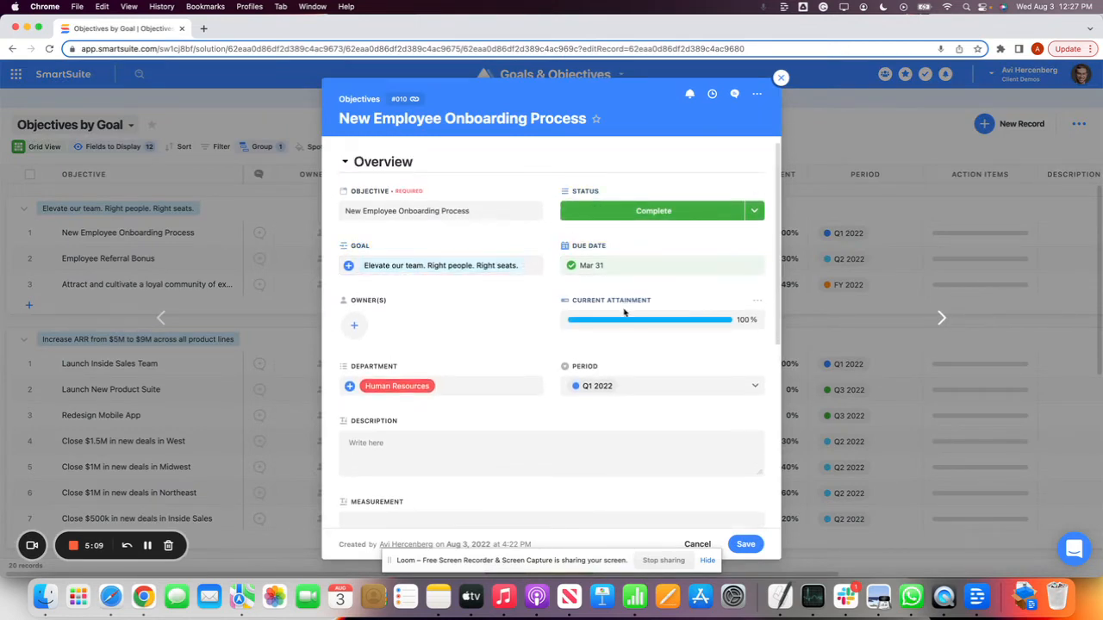
scroll(624, 313, down, 1)
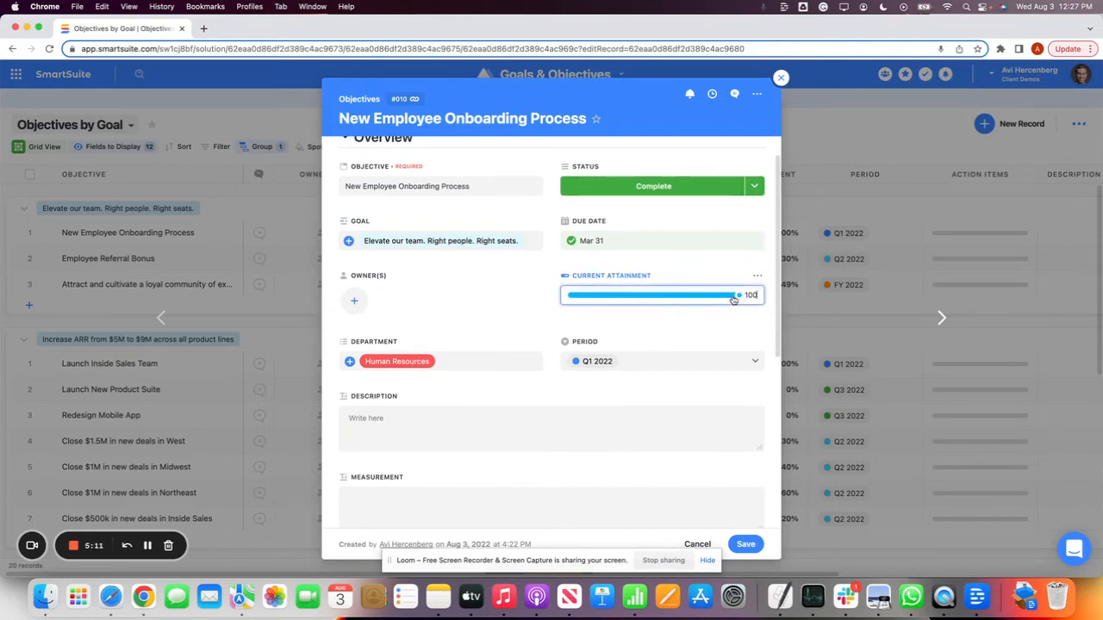
drag(730, 299, 694, 295)
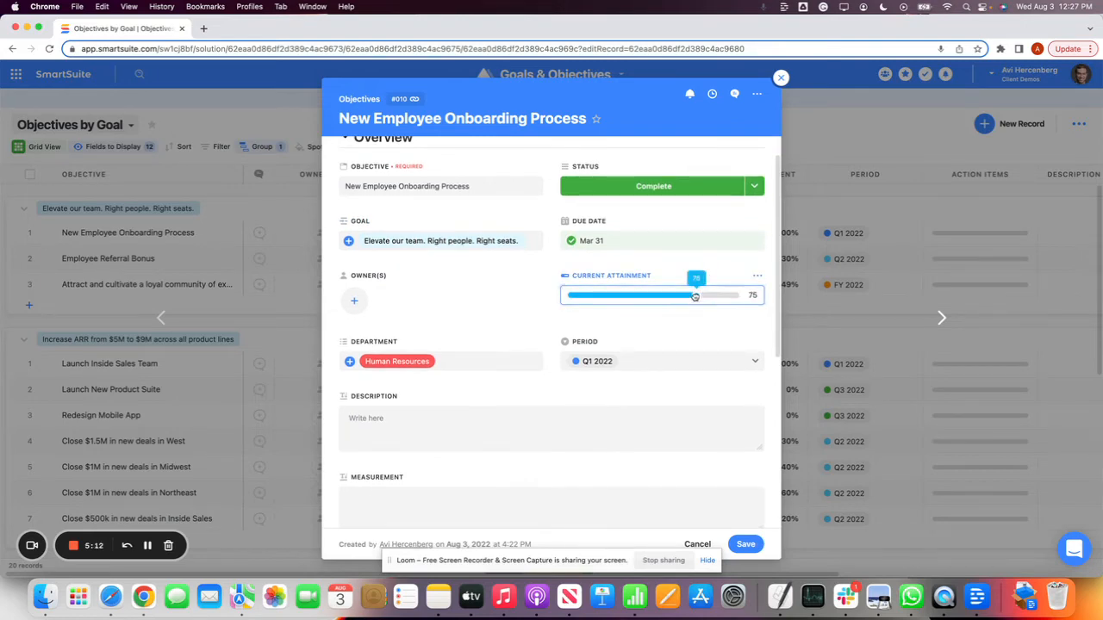
click(421, 318)
Review the objective's remaining fields and examine its linked status update HR Objectives: SR001
scroll(522, 348, down, 1)
click(630, 347)
scroll(447, 392, down, 2)
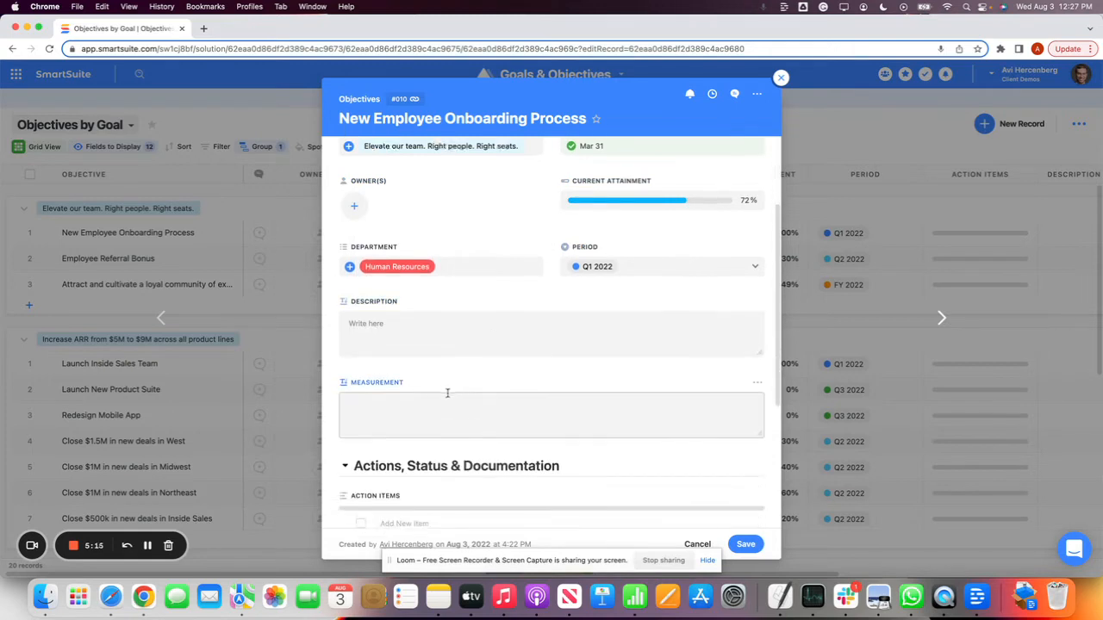
scroll(447, 392, down, 5)
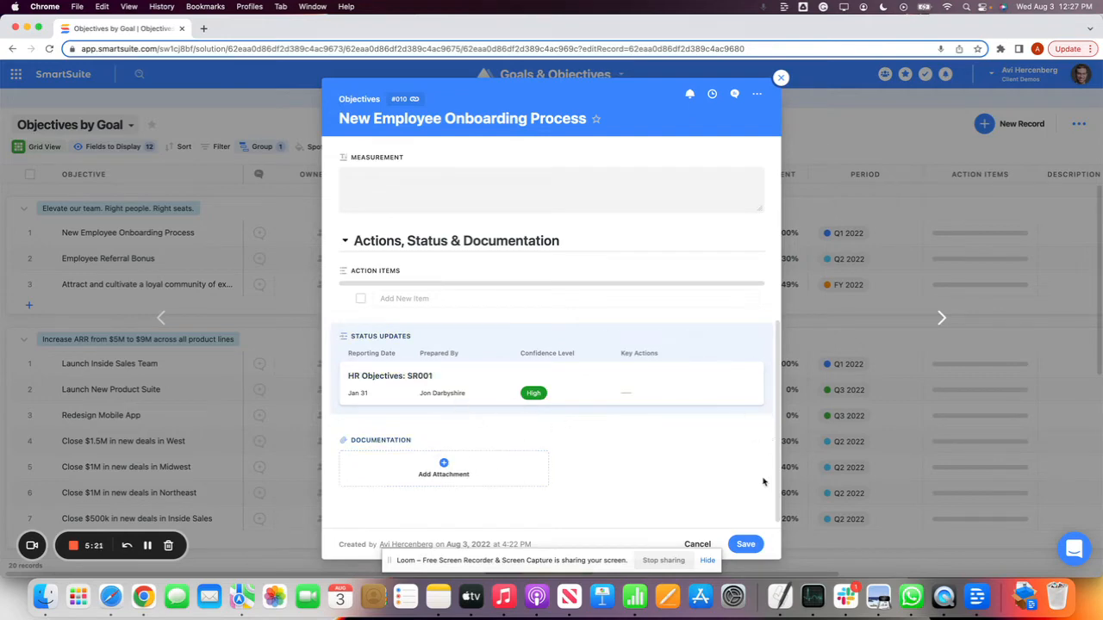
click(392, 377)
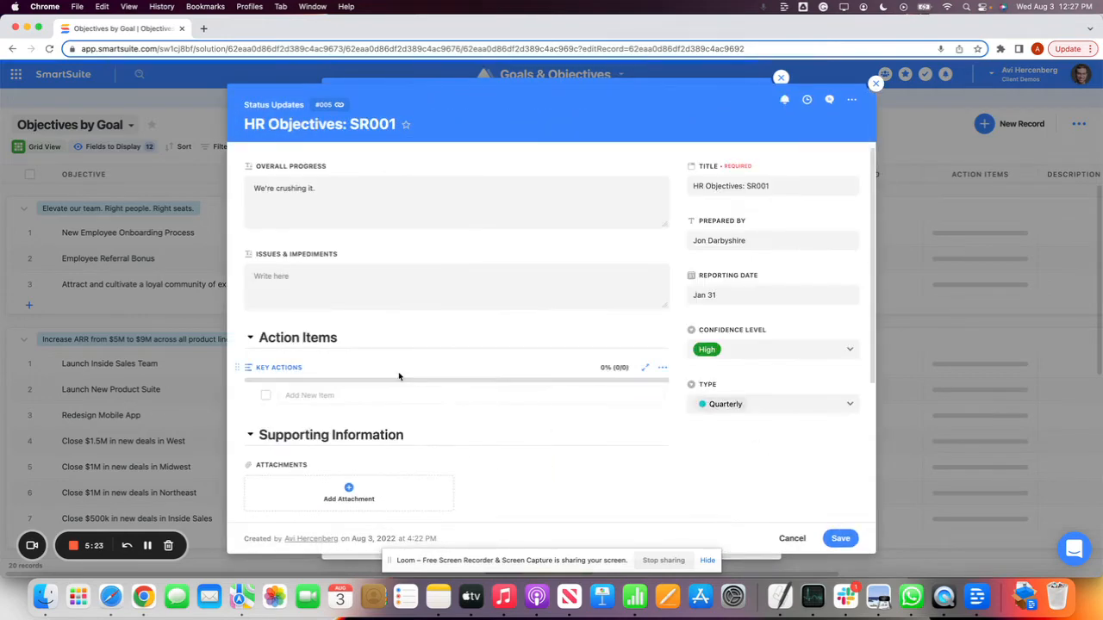
click(323, 276)
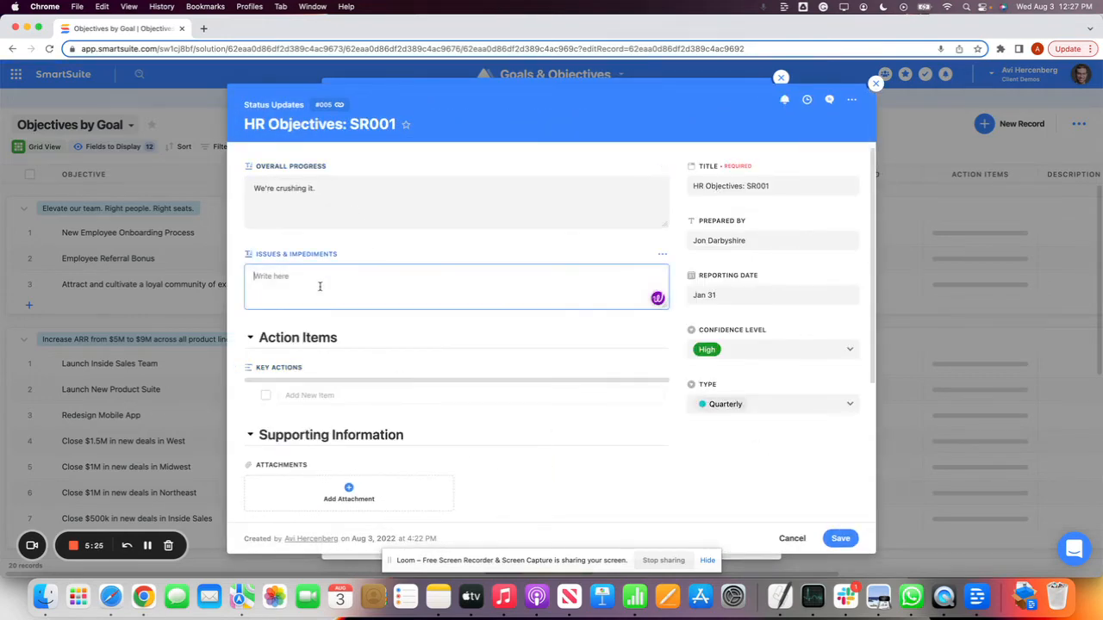
scroll(354, 288, down, 3)
scroll(336, 380, down, 4)
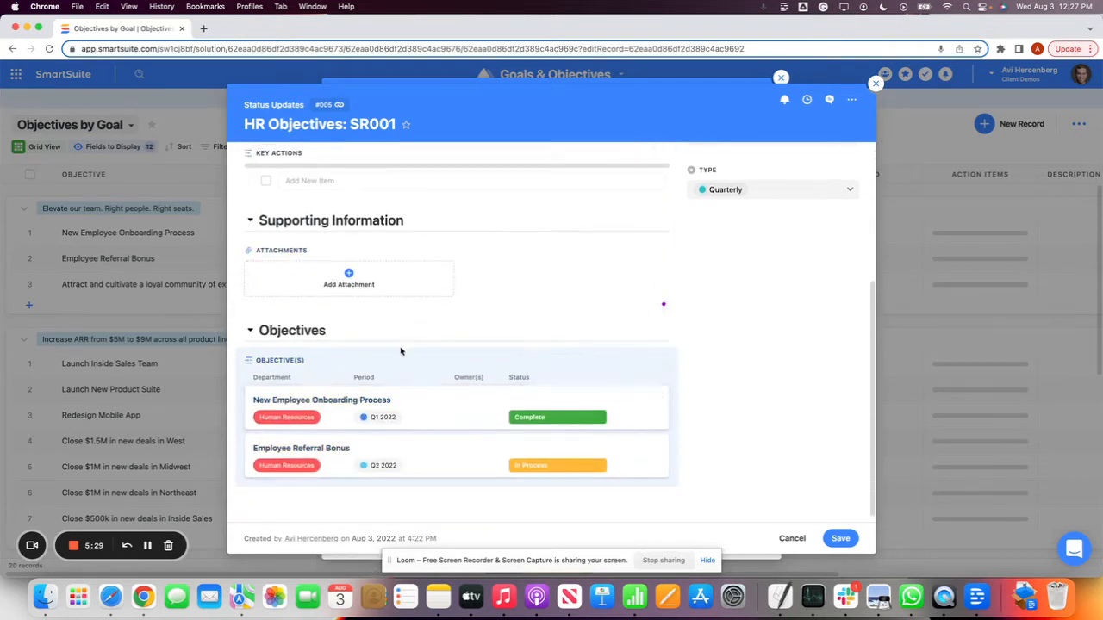
scroll(402, 352, up, 5)
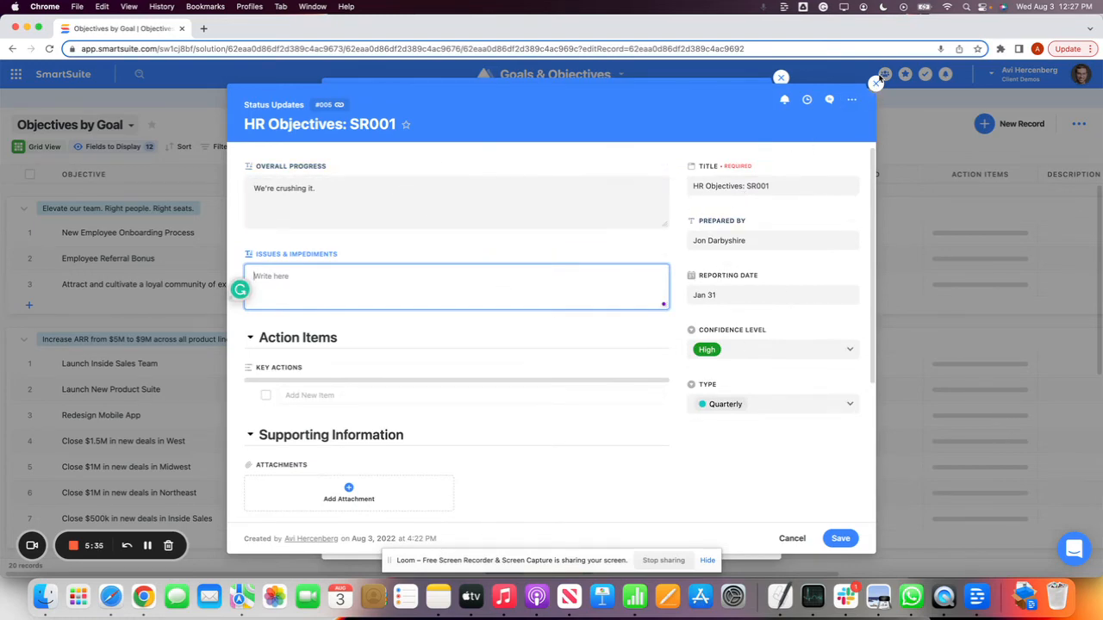
click(875, 83)
Open the page settings of the New Employee Onboarding Process objective record
click(757, 96)
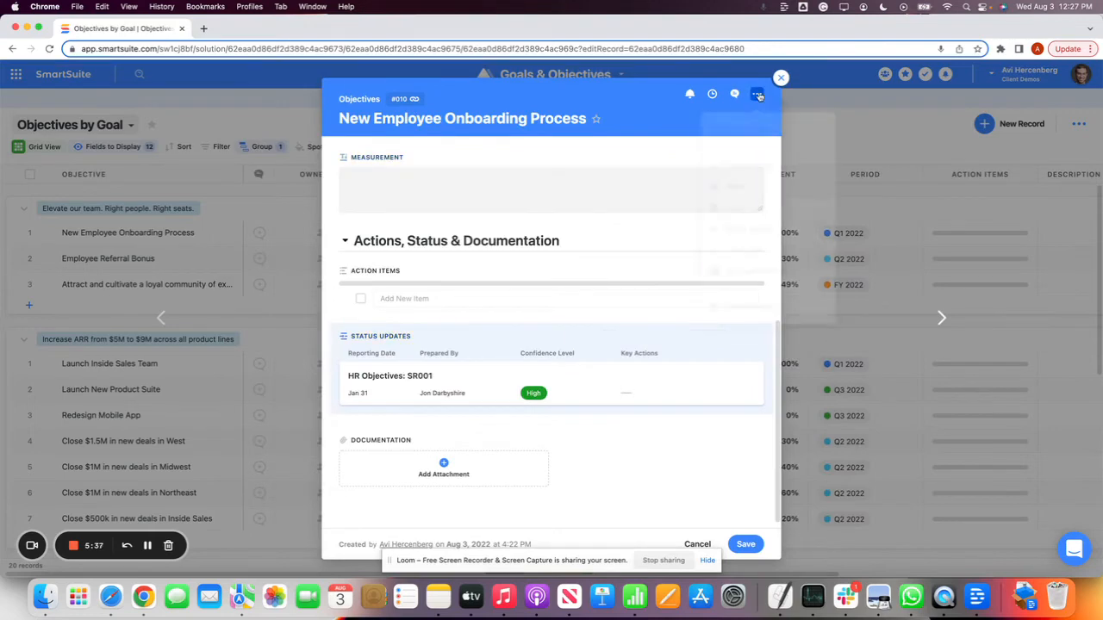
click(749, 166)
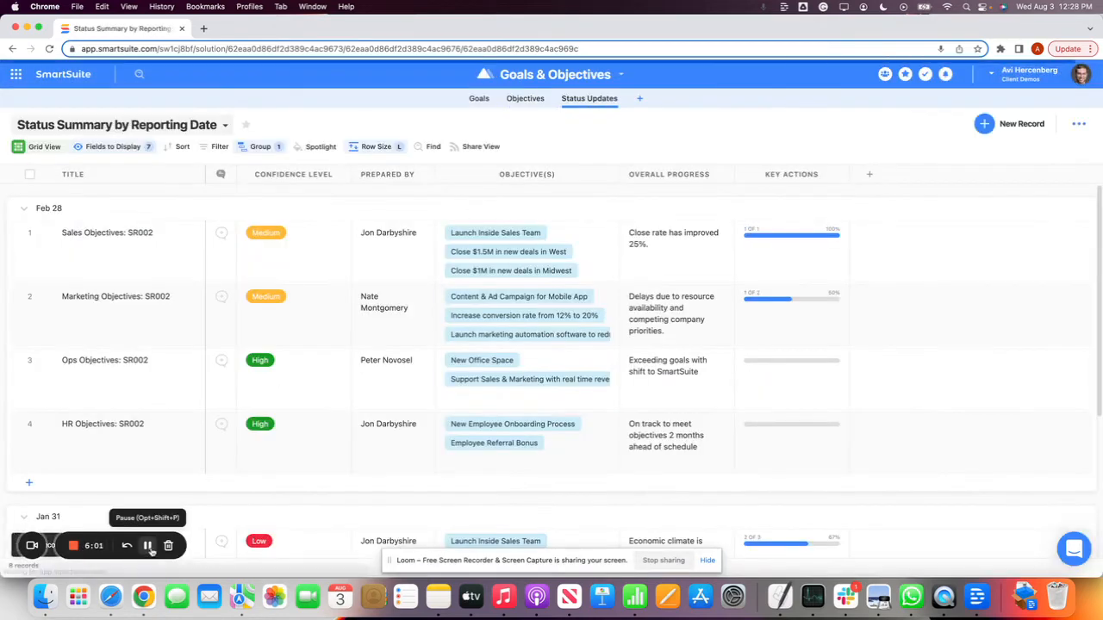
Look through the status updates by reporting date and open the objective "Attract and cultivate a loyal community of existing and future customers"
scroll(442, 347, down, 3)
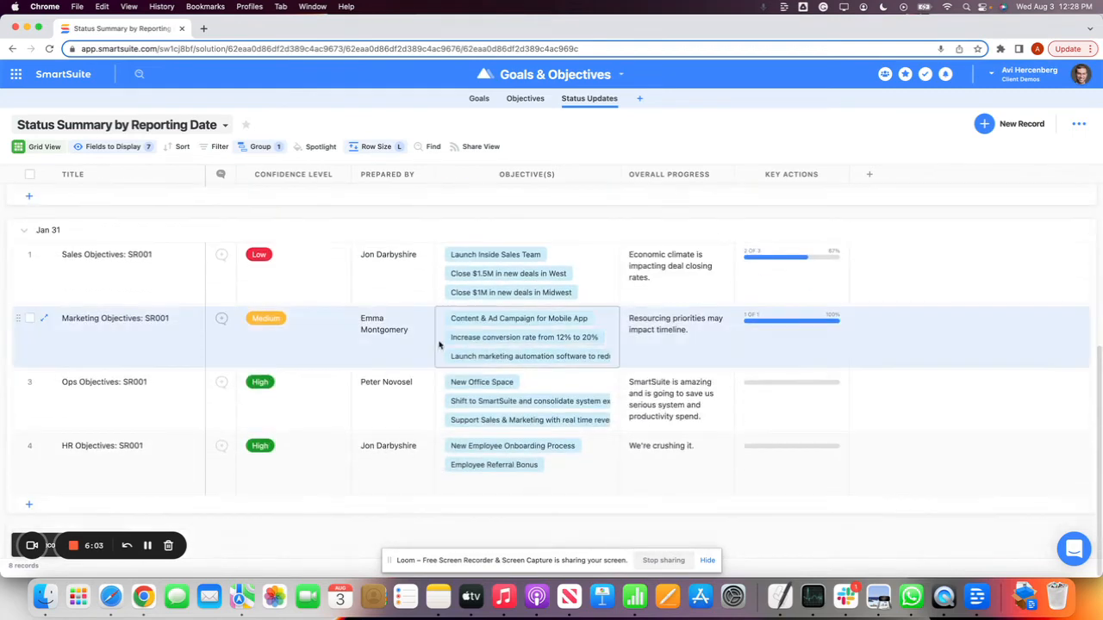
scroll(441, 344, up, 3)
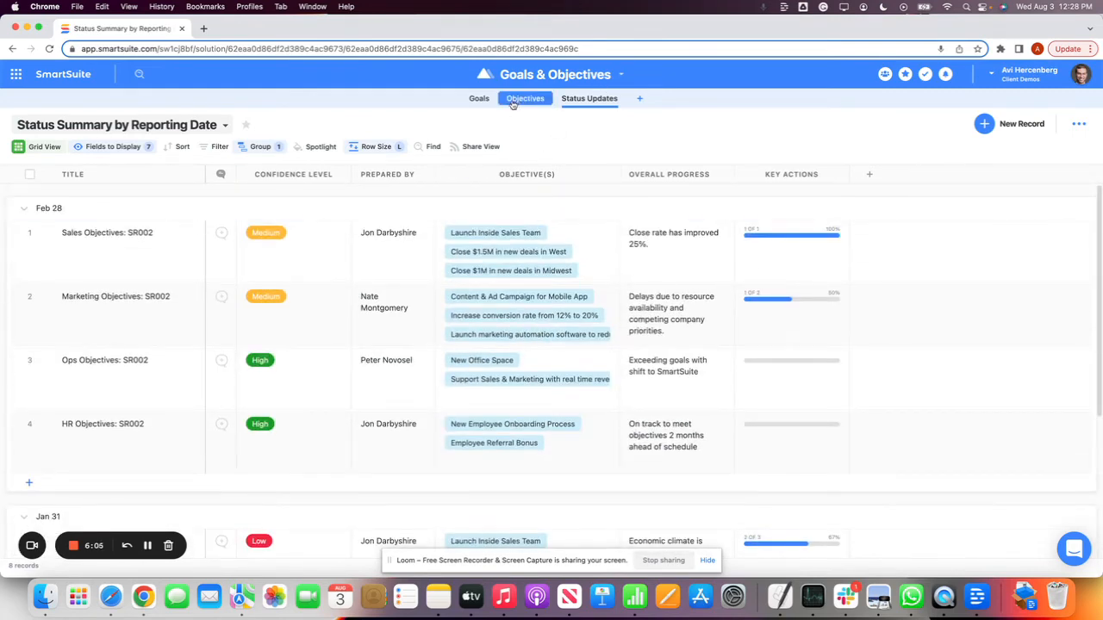
click(512, 100)
click(41, 287)
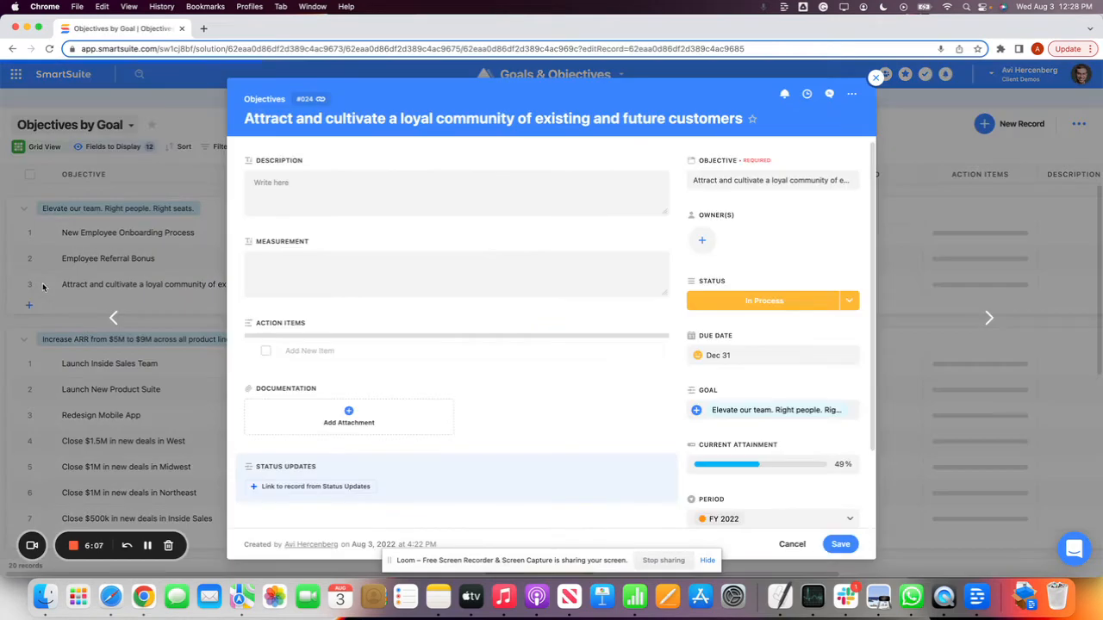
scroll(417, 308, down, 2)
scroll(810, 172, up, 2)
Draft a comment mentioning a team member on the open objective and close the comments without sending it
click(829, 93)
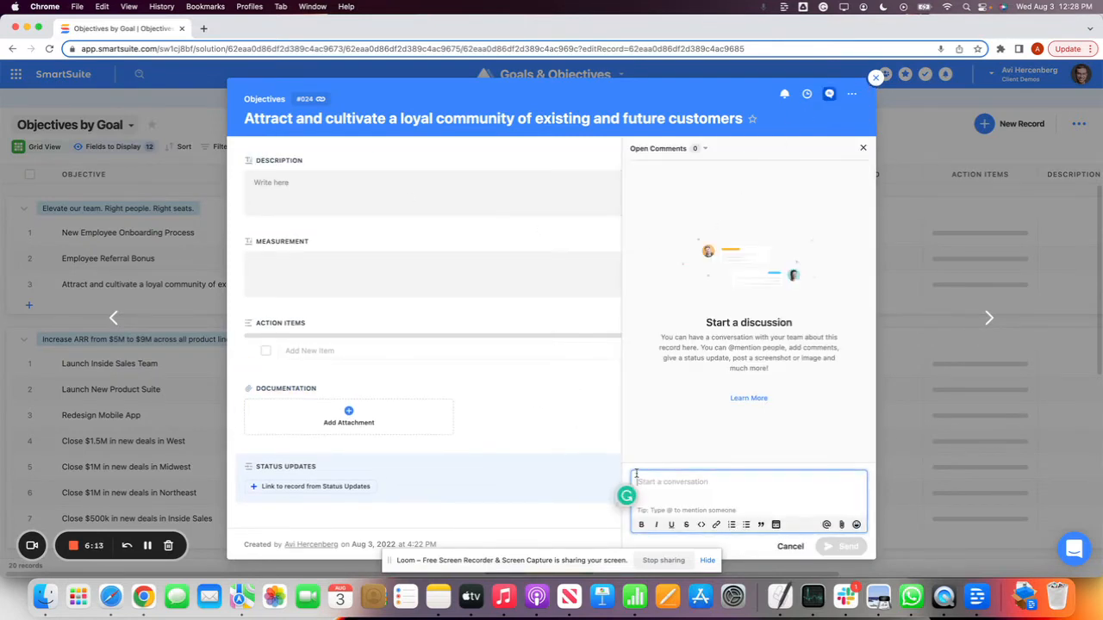
text(@j)
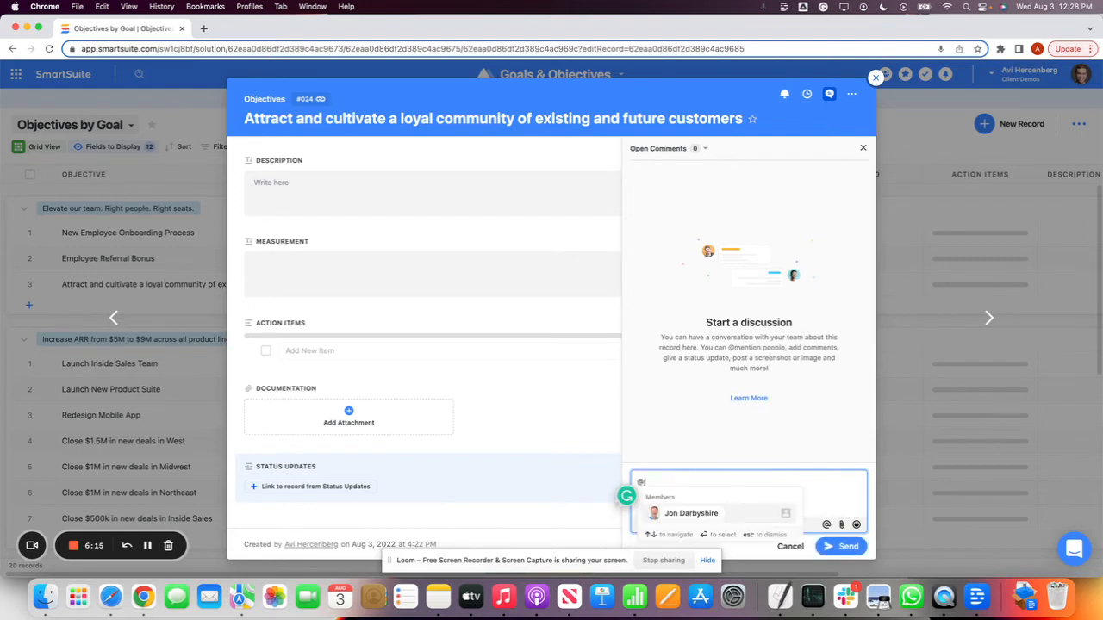
key(Return)
click(482, 460)
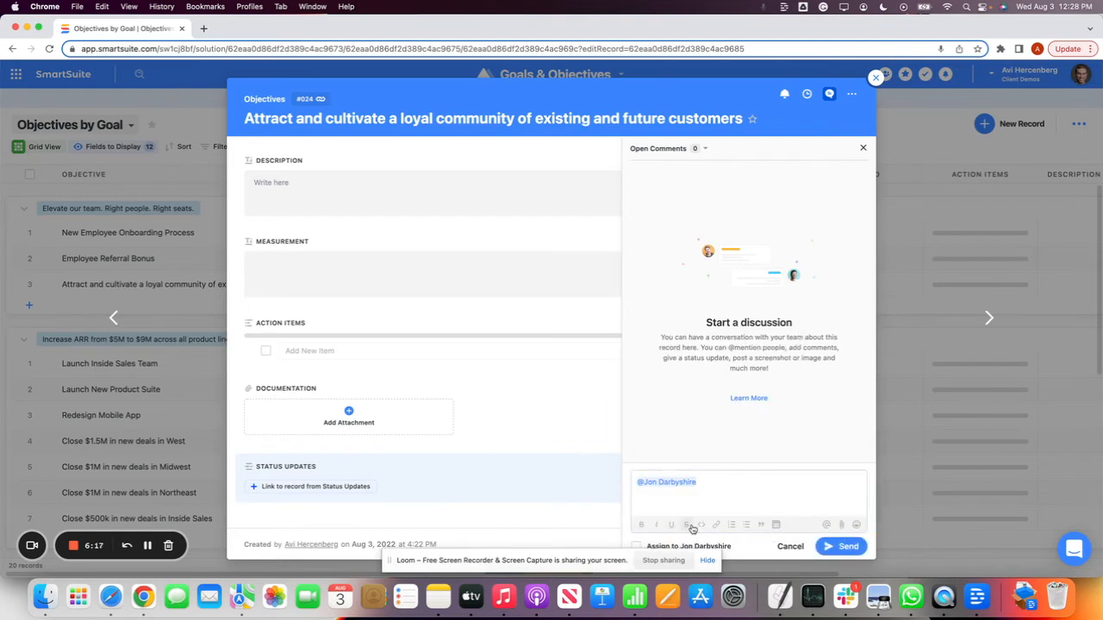
click(756, 485)
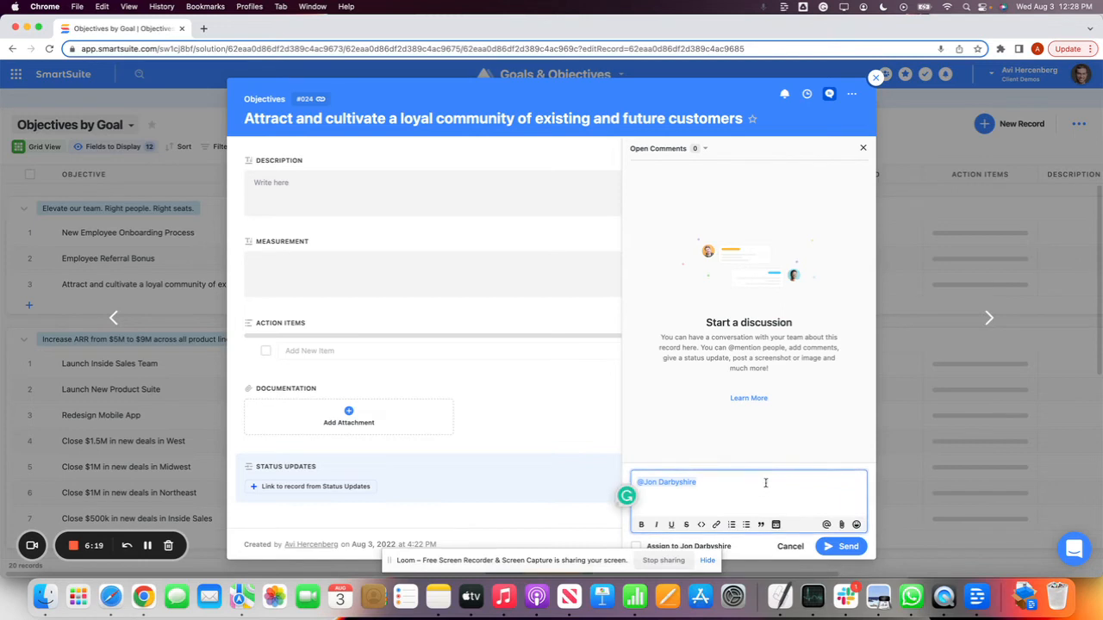
click(862, 148)
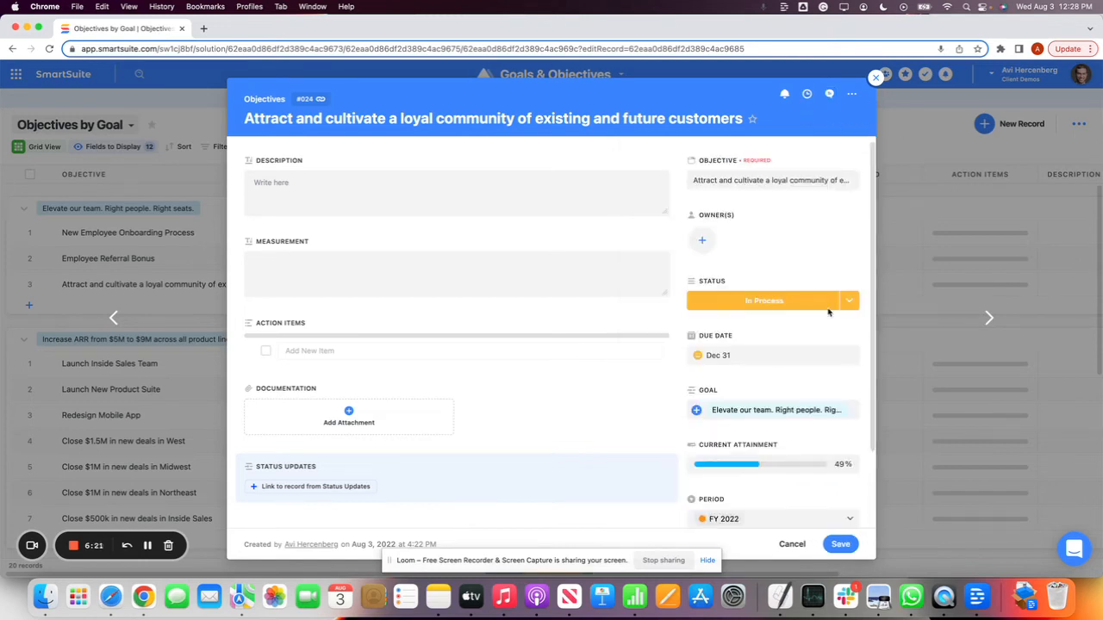
Review the objective record's additional actions and export formats, and close the record
click(852, 94)
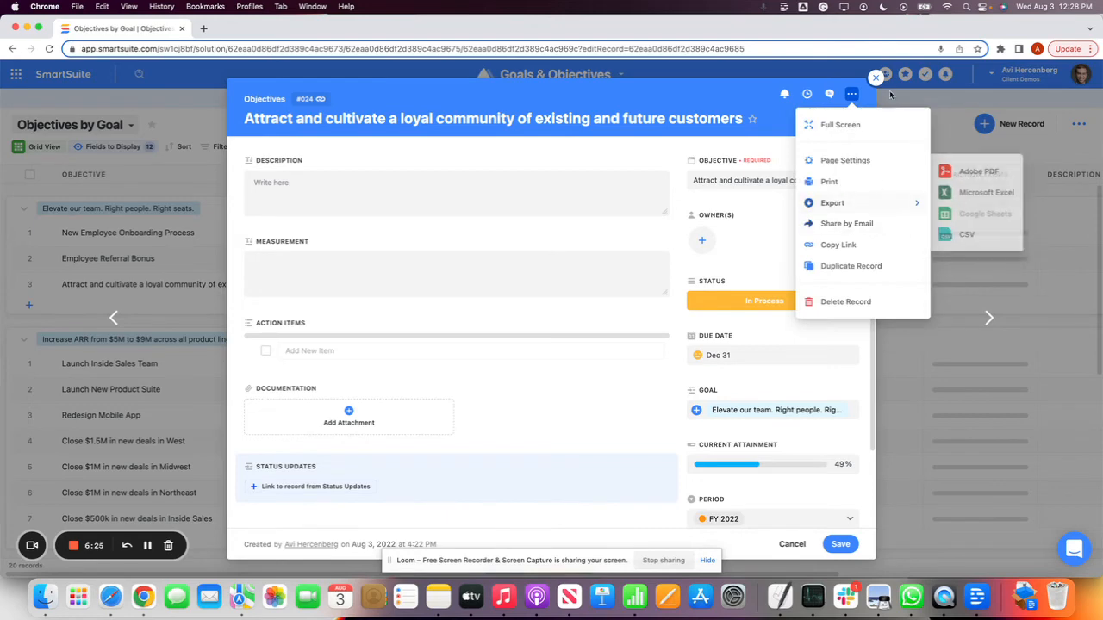
click(875, 77)
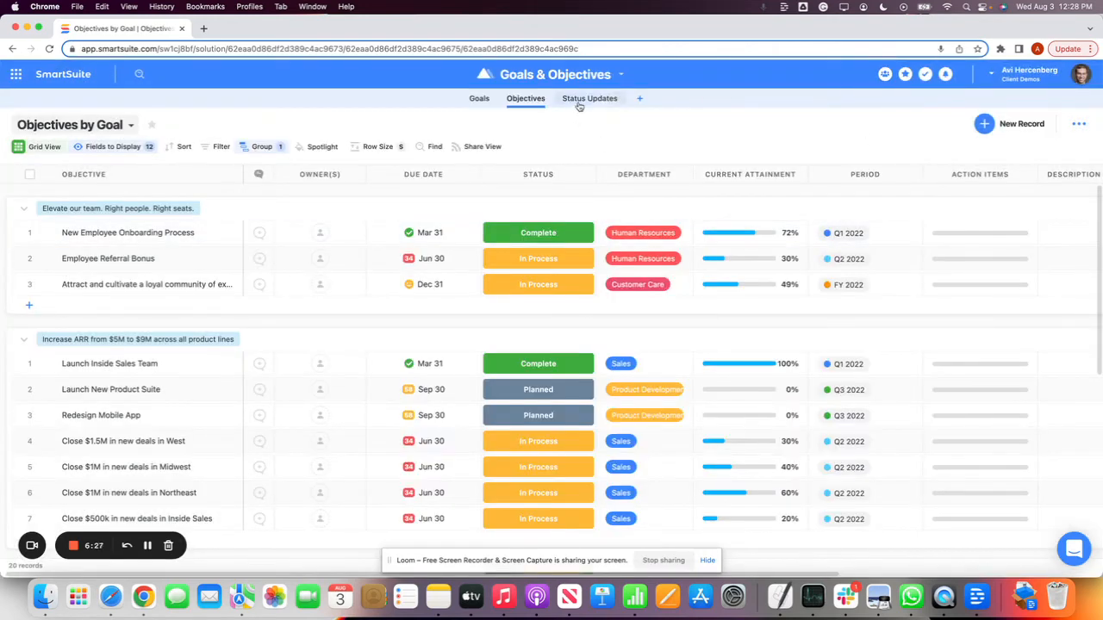
Check the available views of the Objectives table and switch to the Status Updates table
click(579, 100)
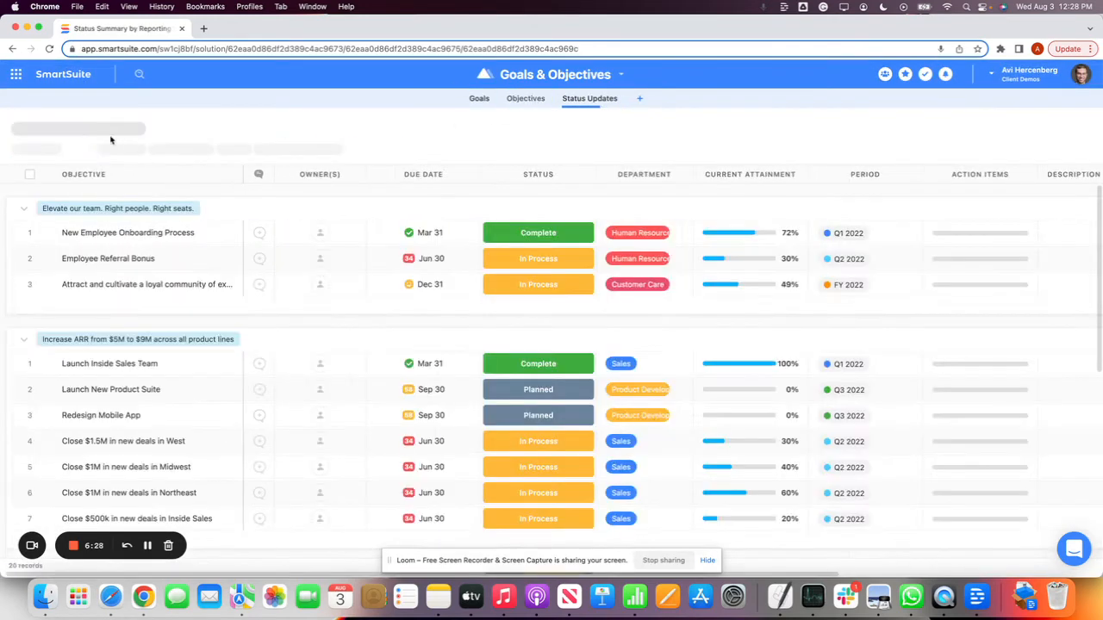
click(83, 125)
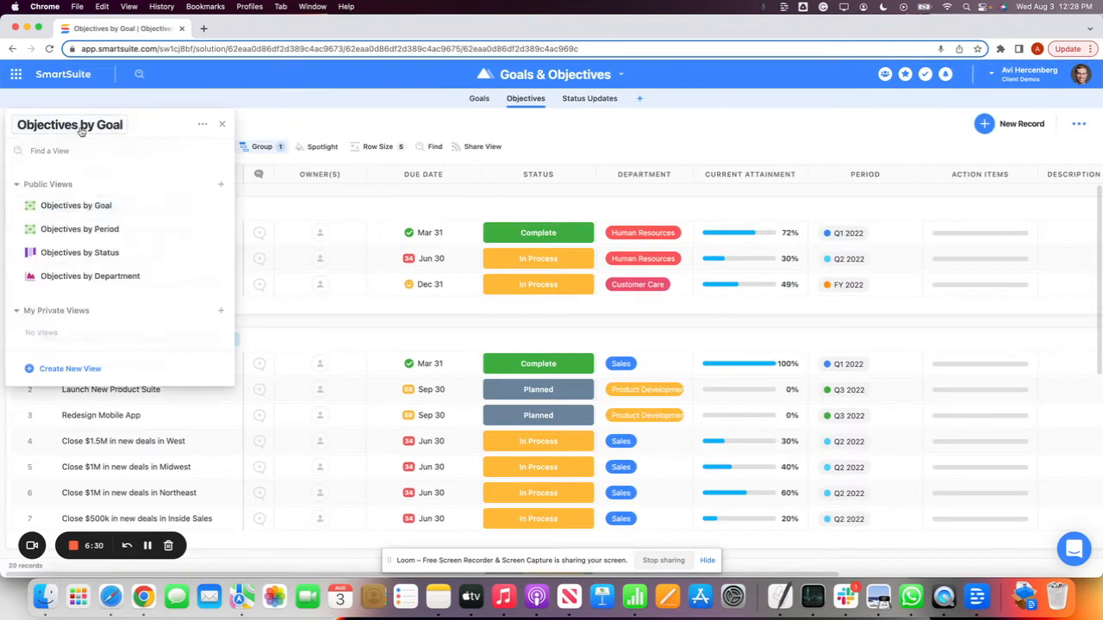
click(267, 110)
click(592, 101)
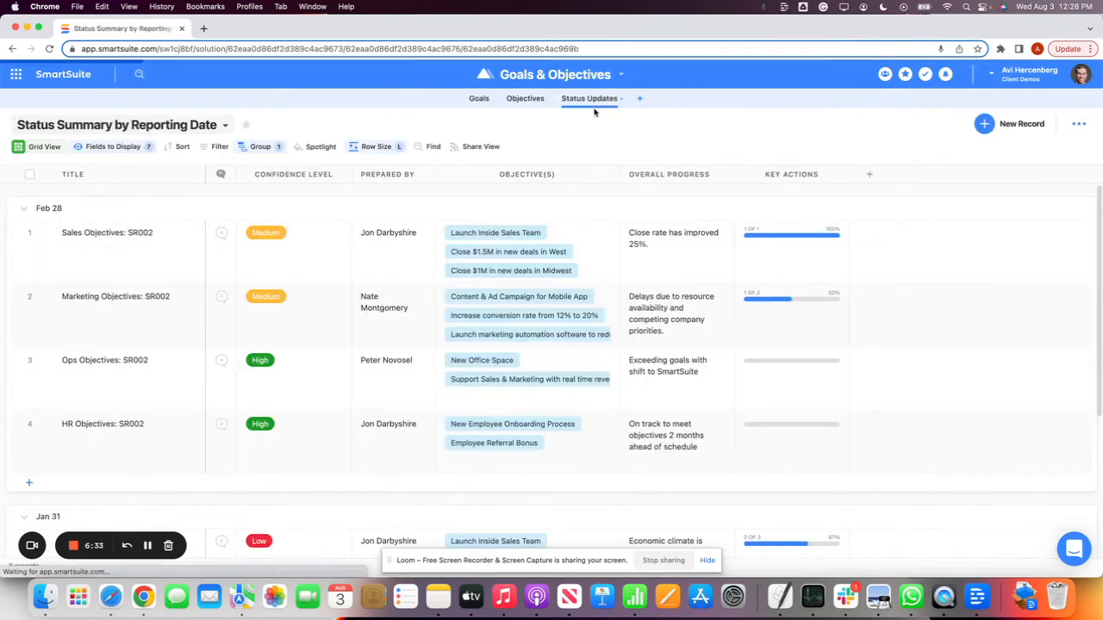
Open the status update Sales Objectives: SR002 and examine its progress, issues, key actions and linked objectives
click(170, 254)
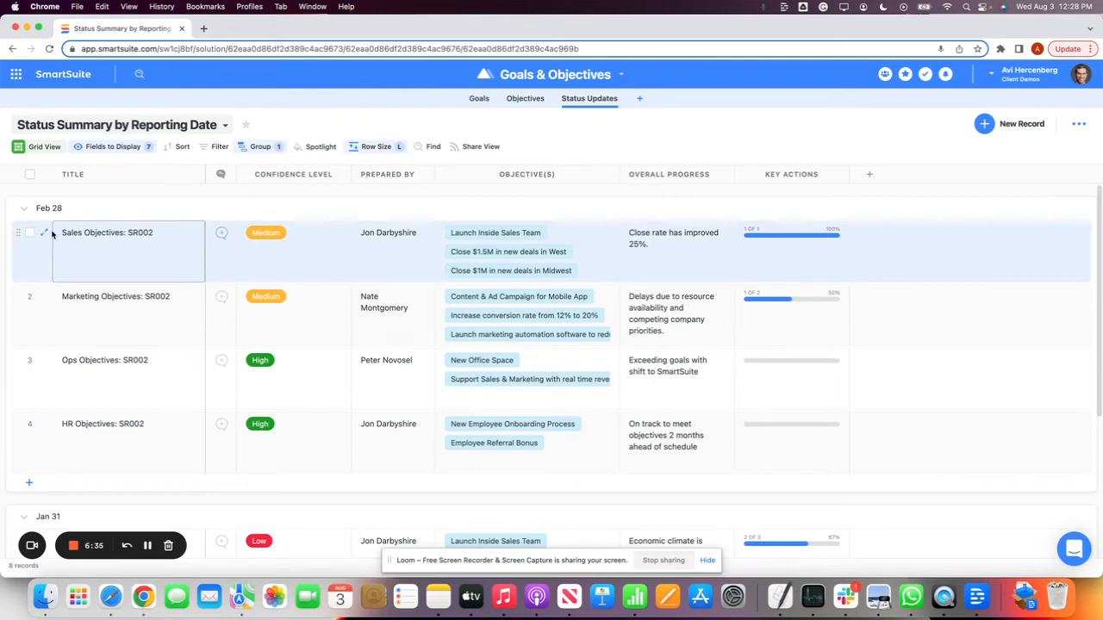
click(45, 234)
click(431, 181)
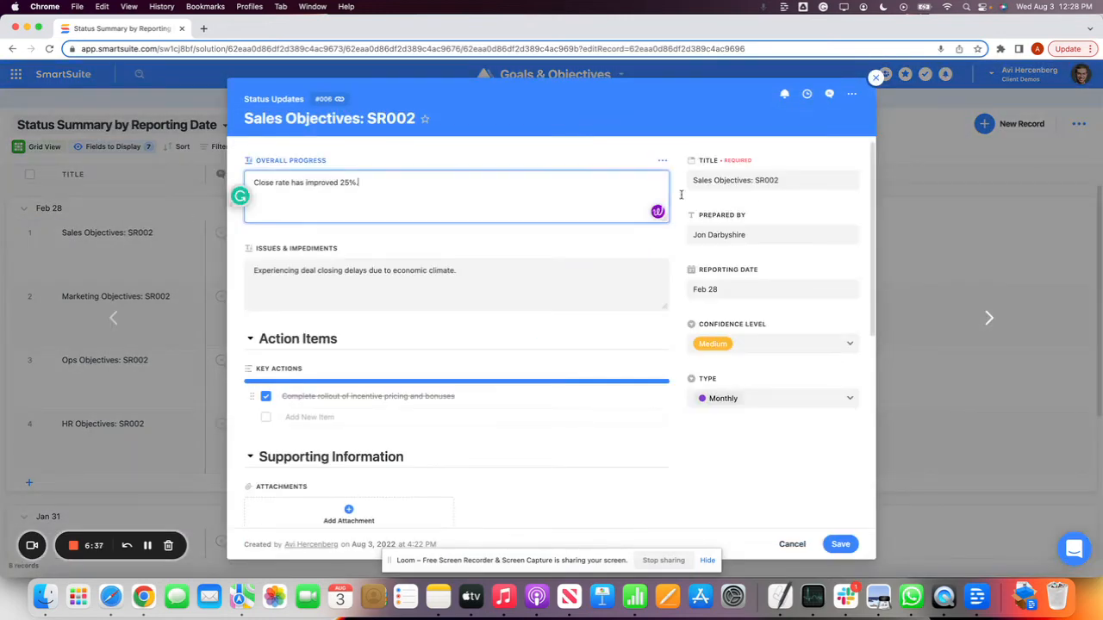
scroll(670, 316, down, 1)
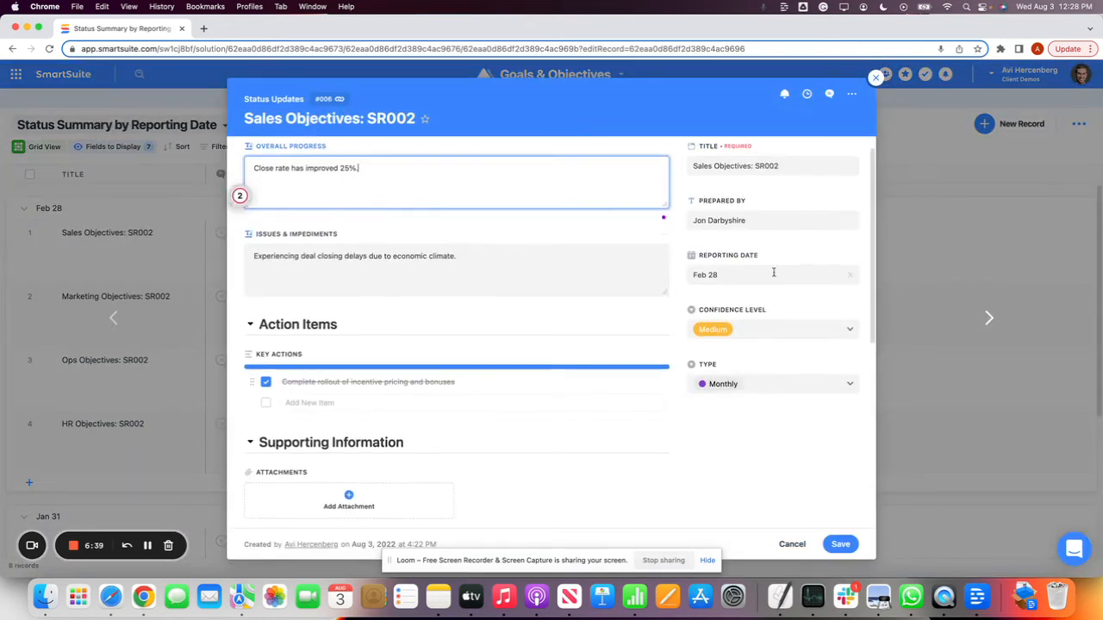
click(291, 400)
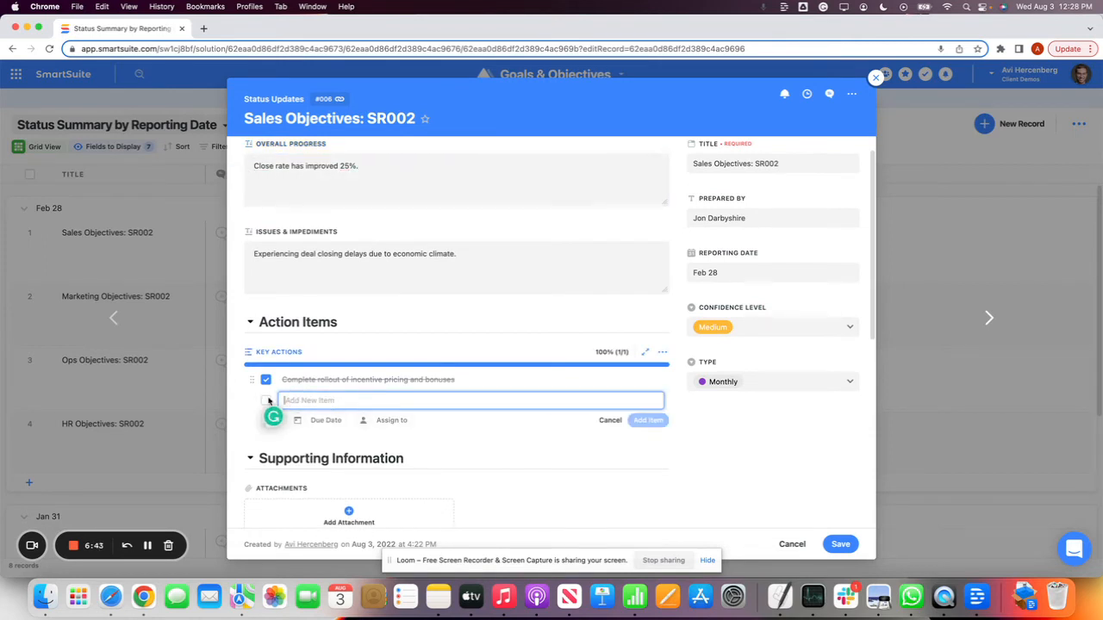
click(444, 261)
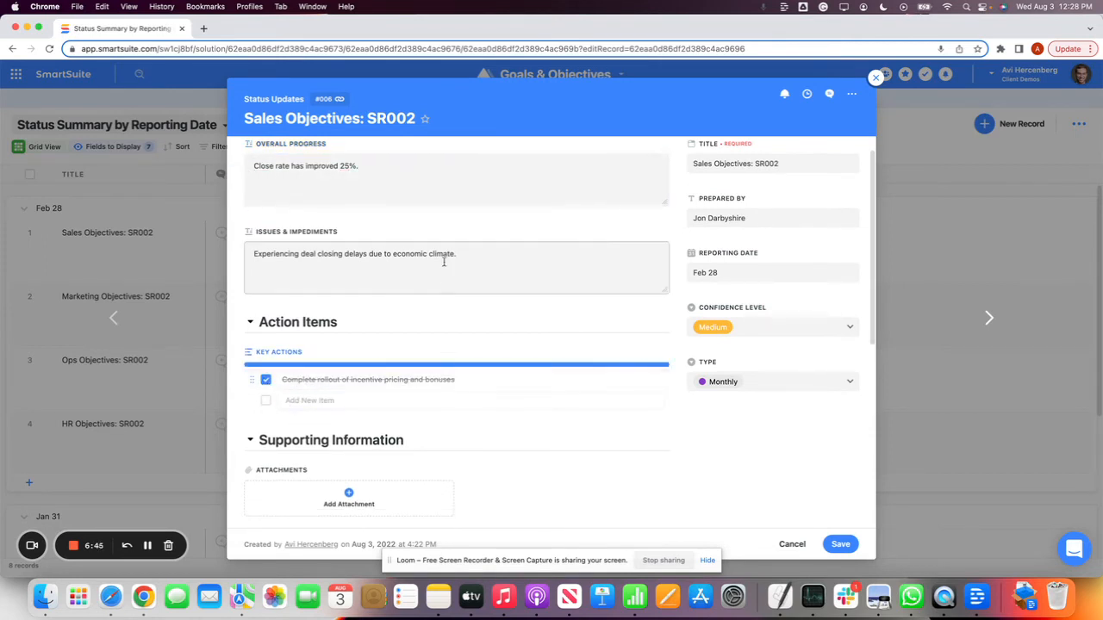
scroll(345, 250, down, 5)
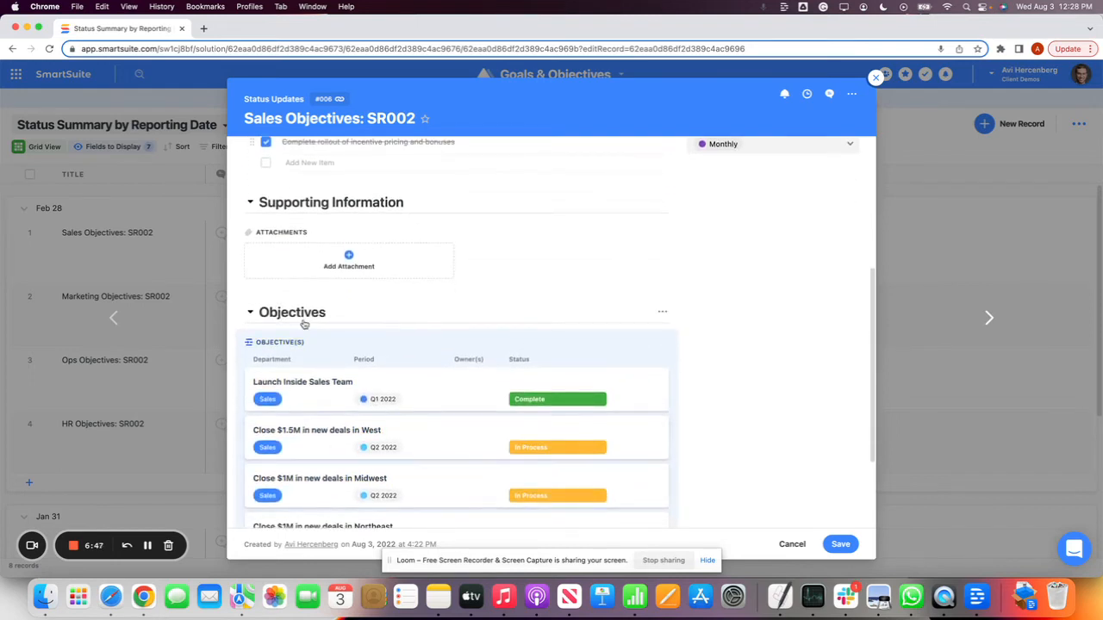
scroll(344, 327, down, 3)
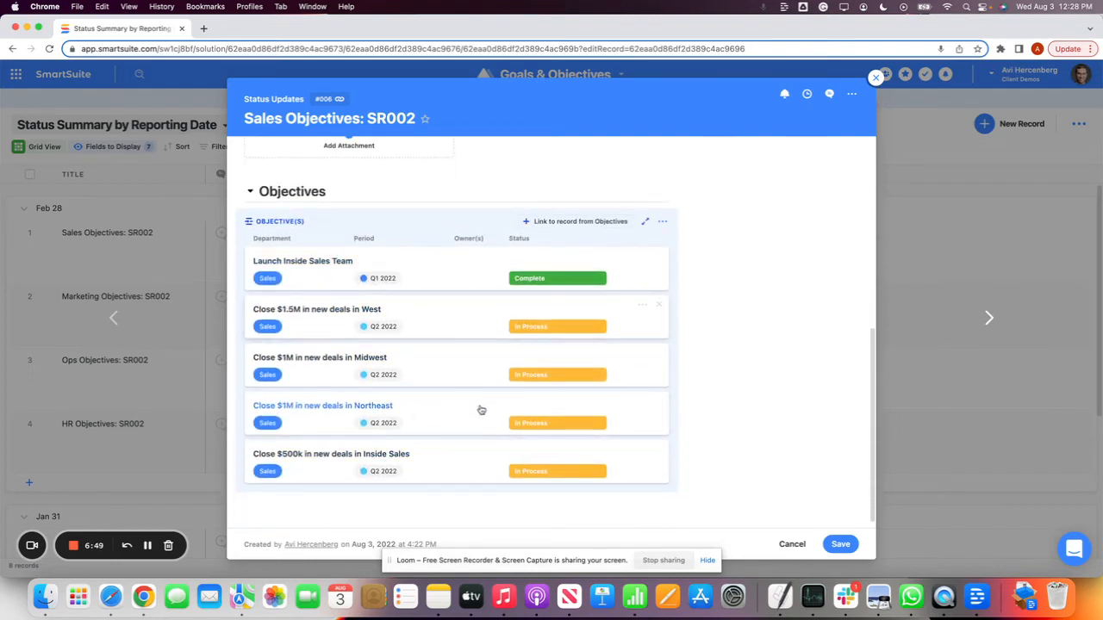
Open the linked objective "Close $1M in new deals in Midwest" and look over its fields
click(321, 365)
scroll(425, 367, down, 3)
scroll(425, 366, up, 3)
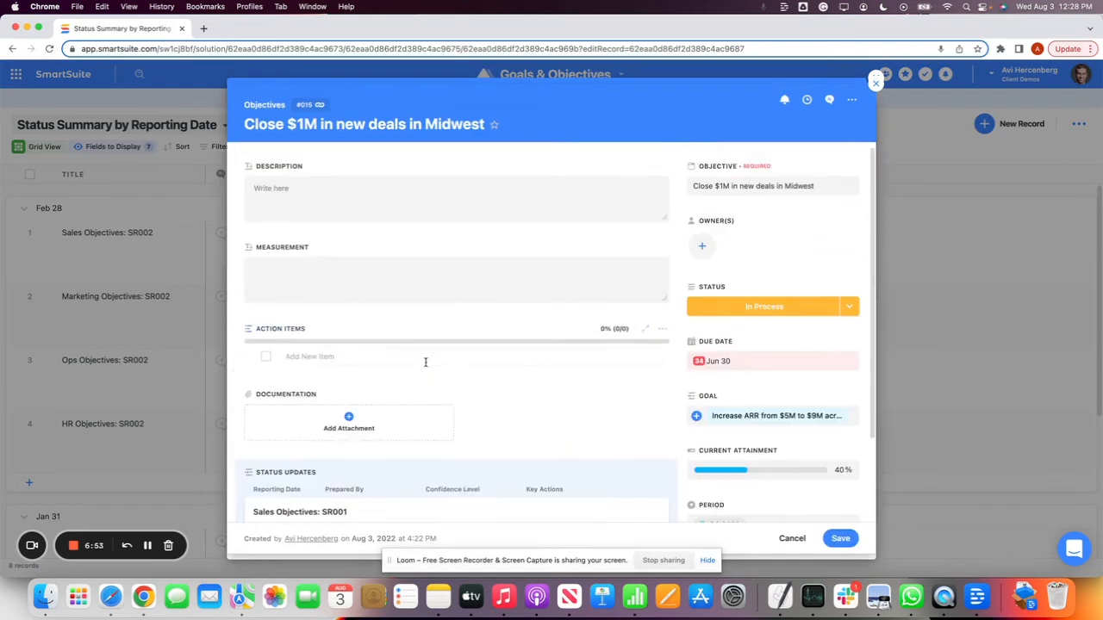
Close the Midwest objective and open the linked objective "Close $500k in new deals in Inside Sales" to examine its status updates
click(877, 84)
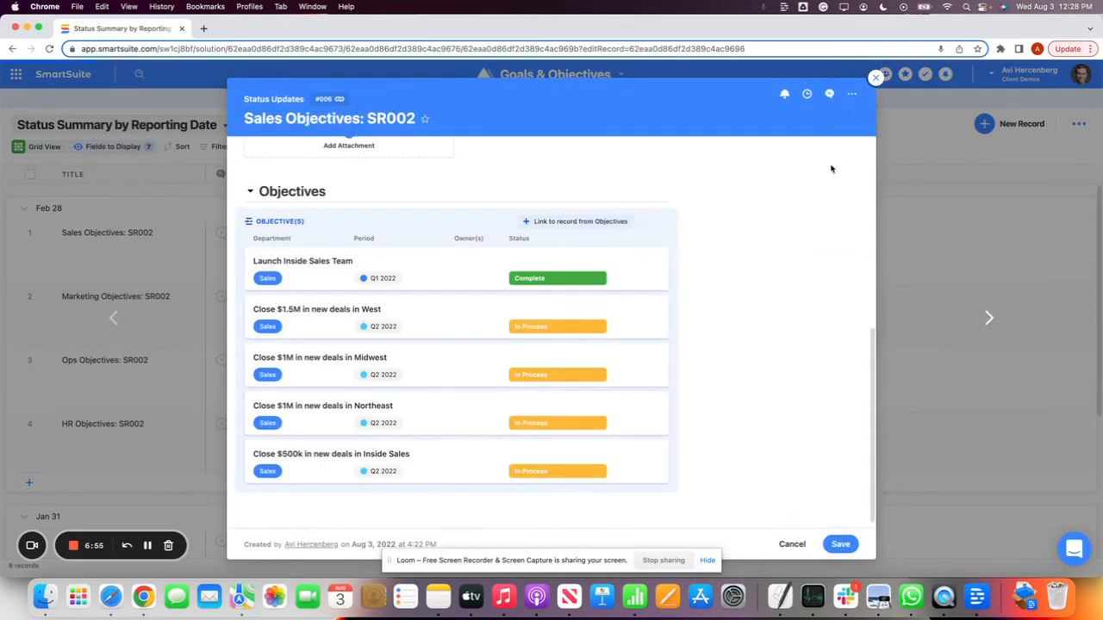
click(317, 457)
scroll(317, 459, down, 3)
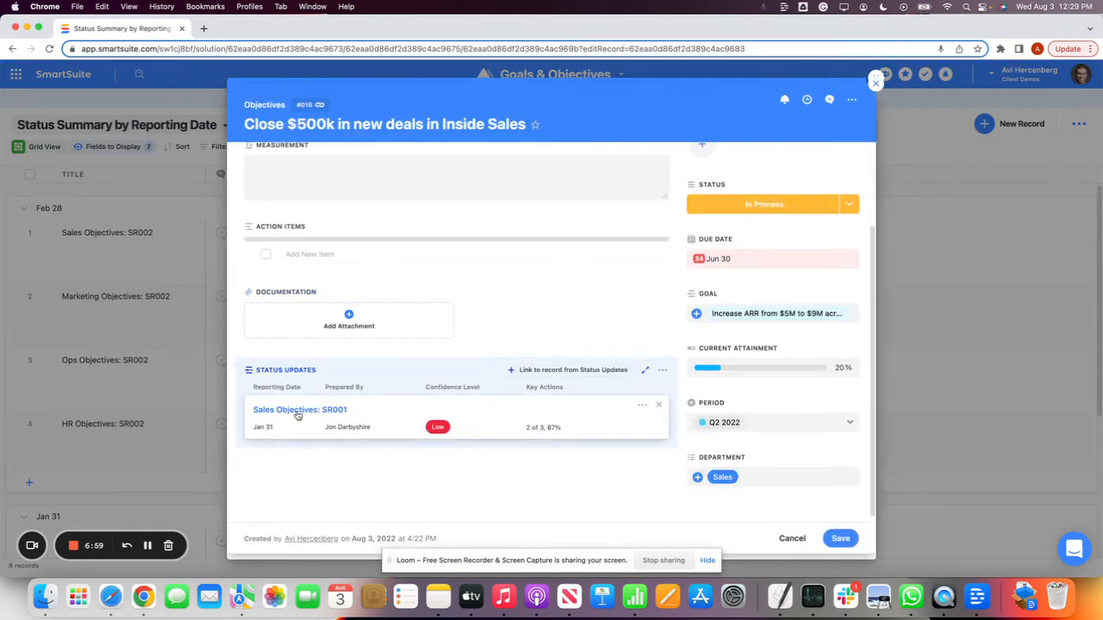
Open the linked status update Sales Objectives: SR001, look over its fields, and close all open records
click(370, 422)
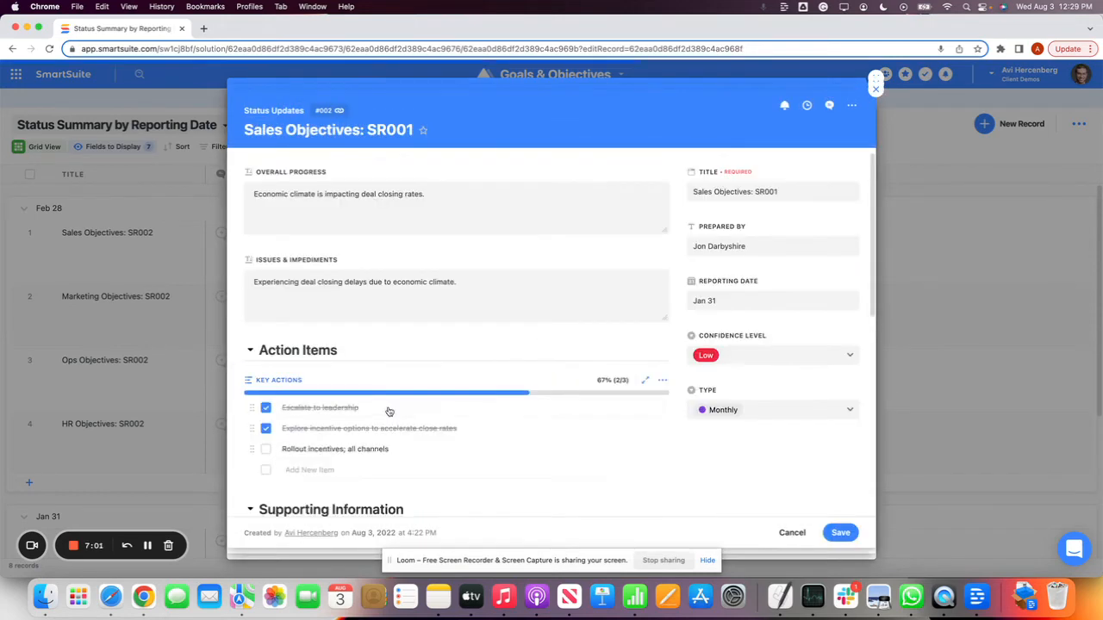
click(875, 89)
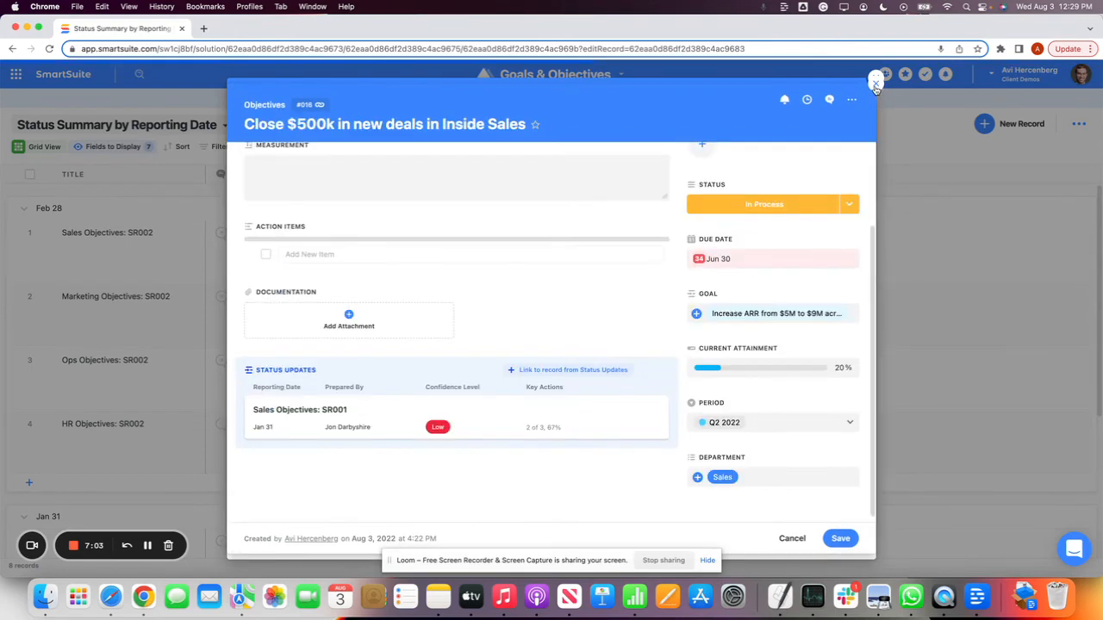
click(875, 82)
click(876, 79)
click(509, 359)
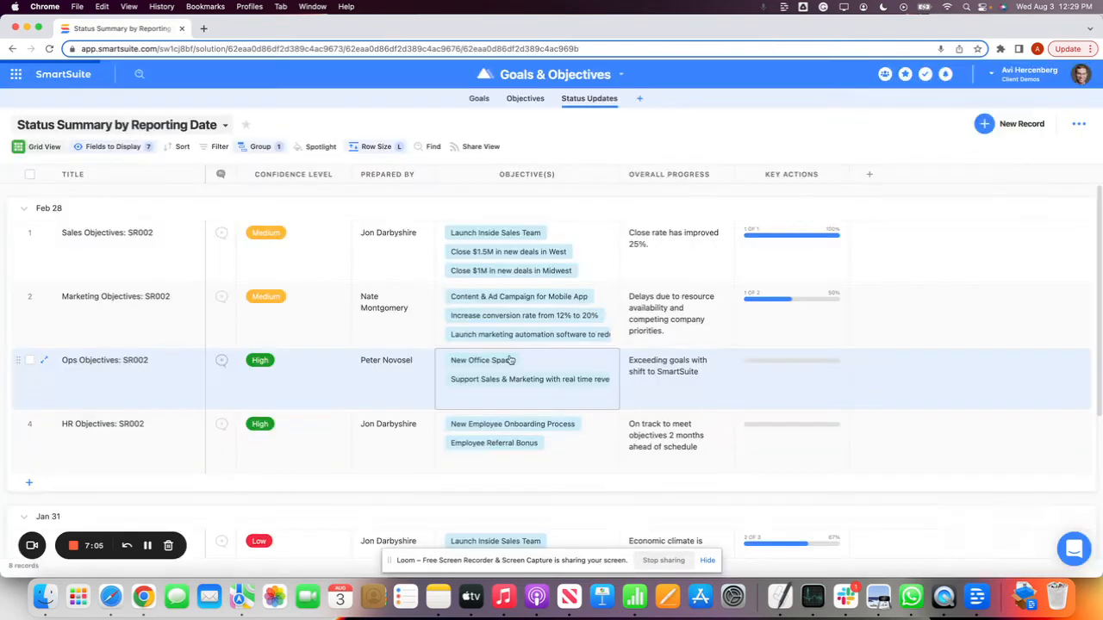
Browse the full list of field types available for a new Status Updates field, and leave without adding one
click(868, 174)
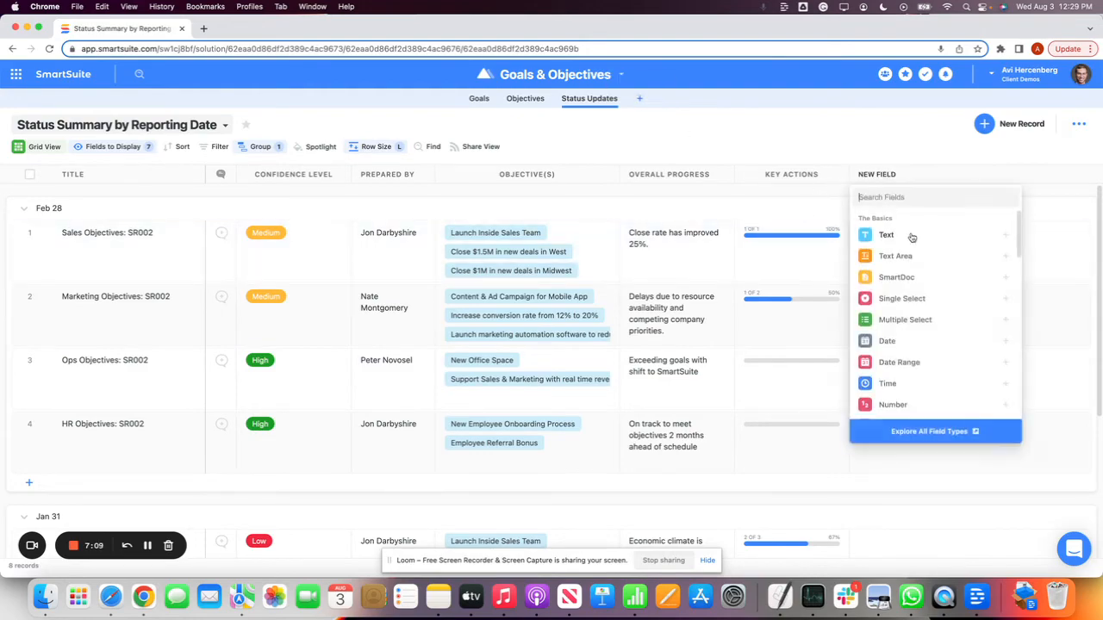
click(936, 432)
scroll(628, 288, down, 10)
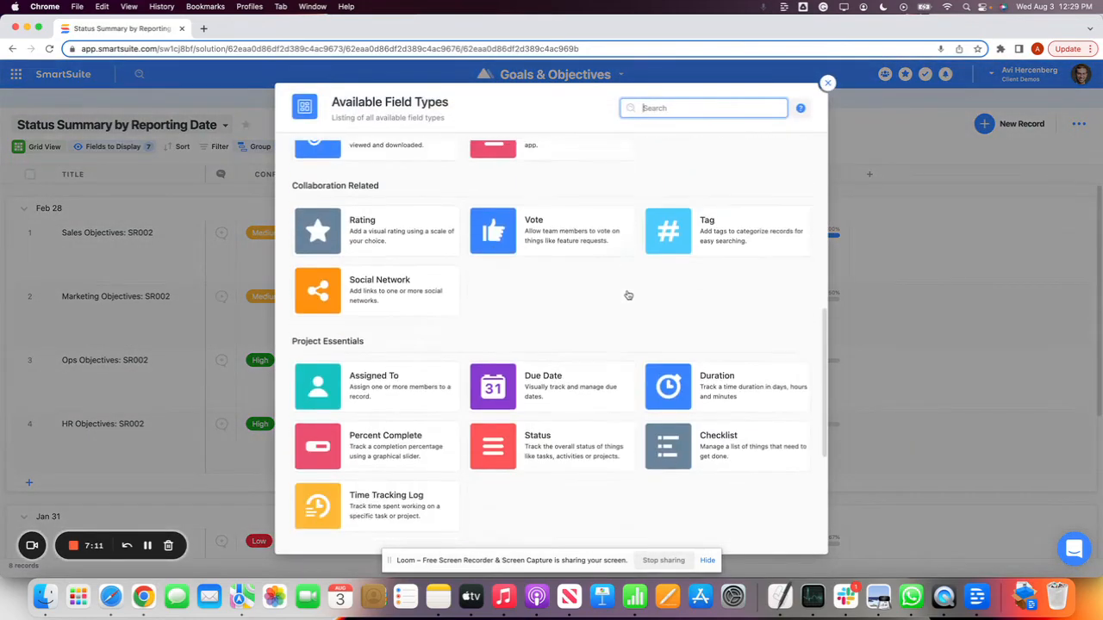
scroll(628, 297, up, 10)
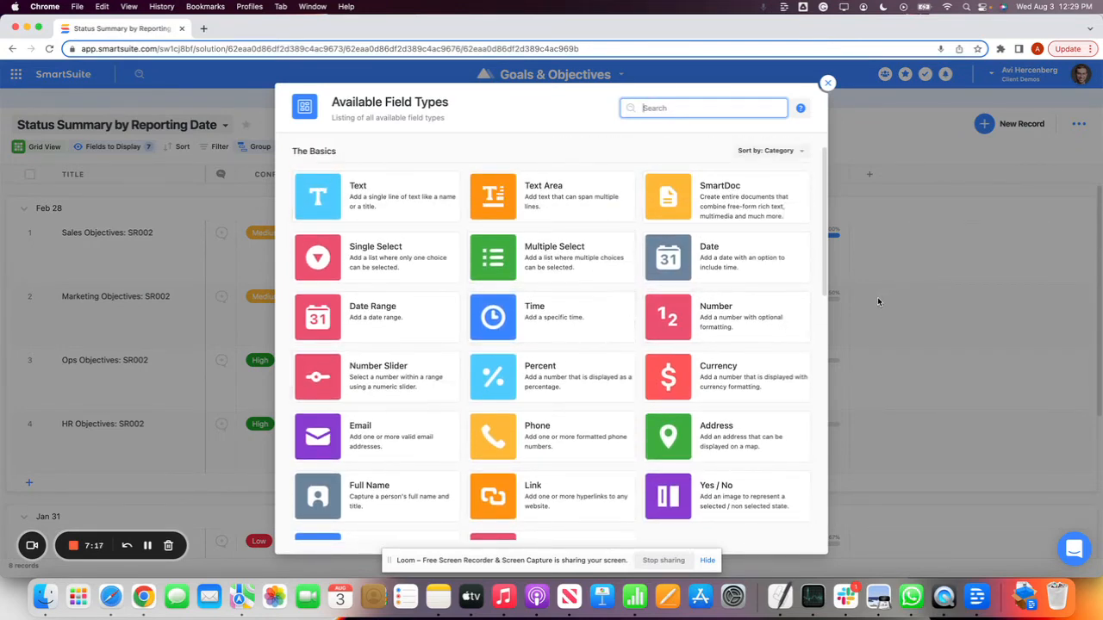
scroll(752, 310, down, 3)
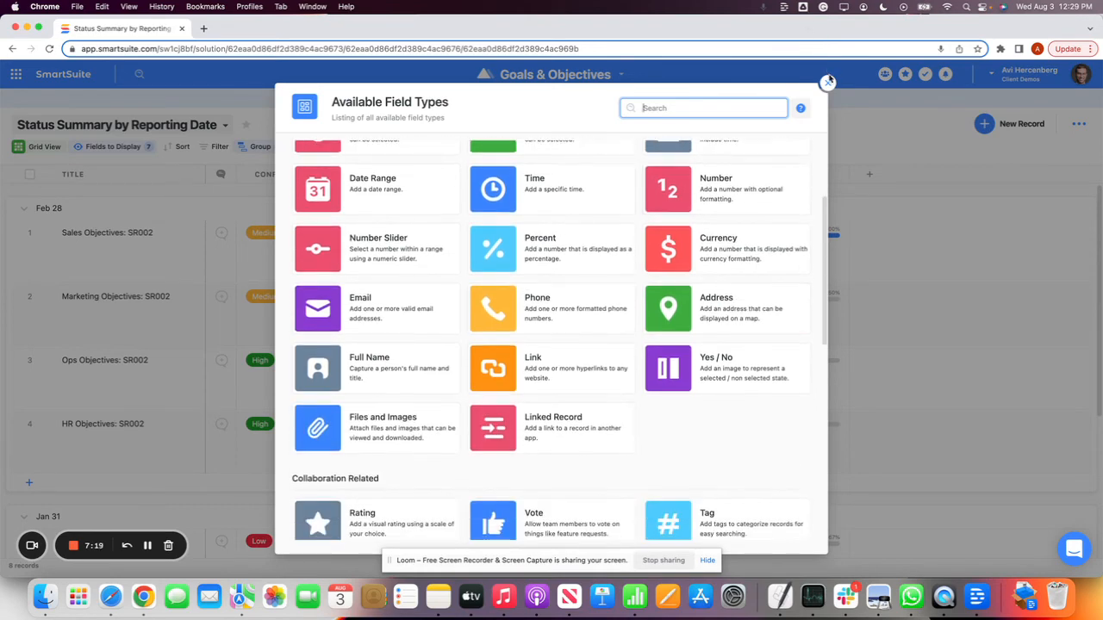
click(827, 85)
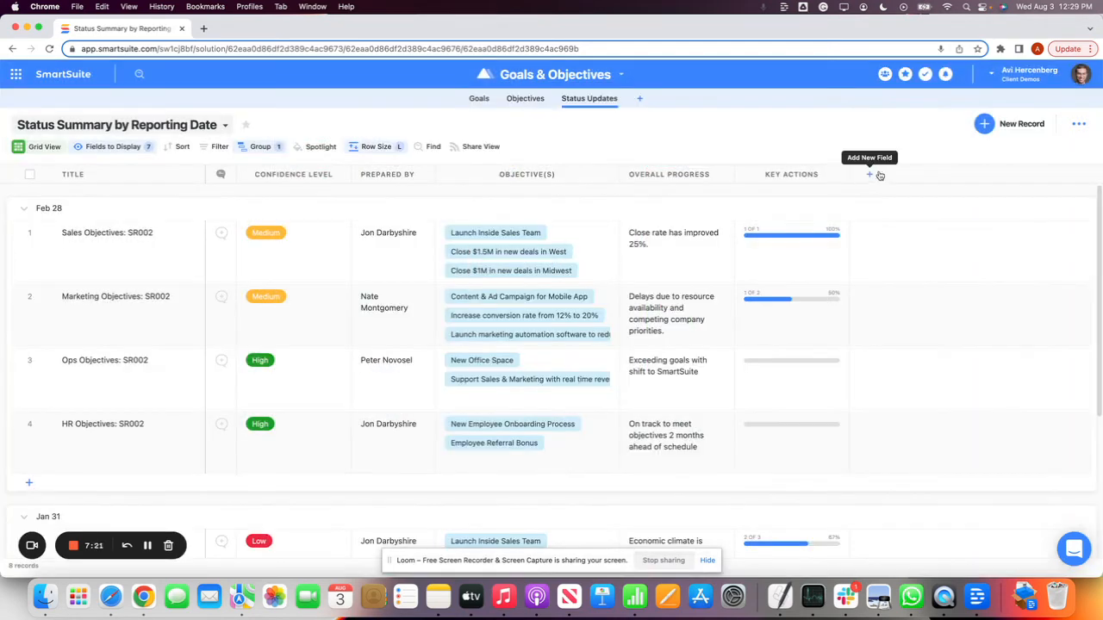
click(870, 175)
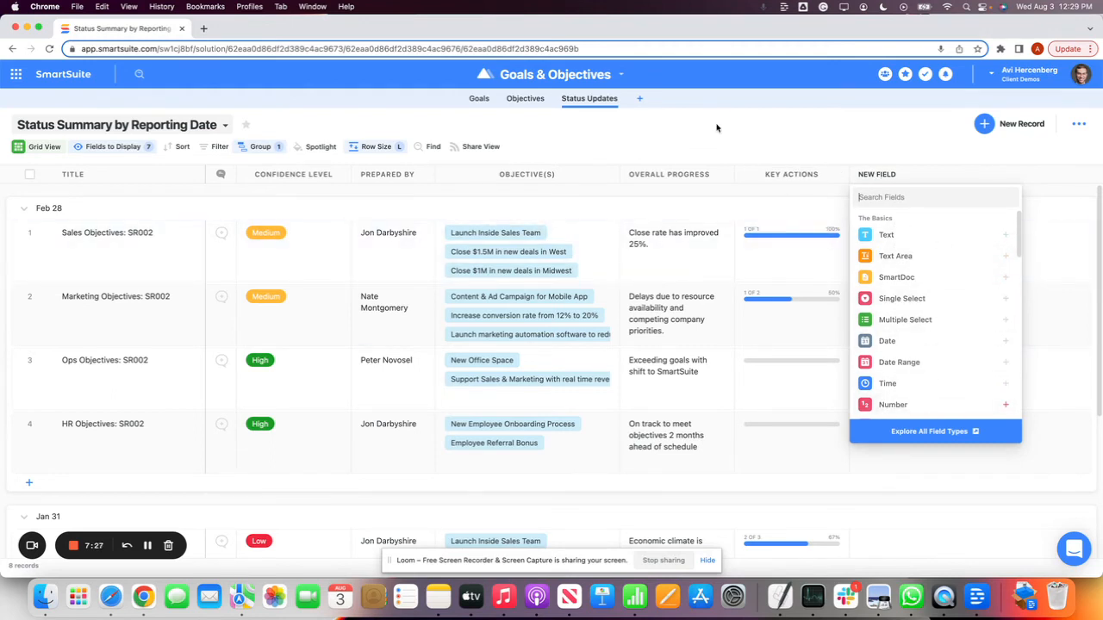
click(733, 106)
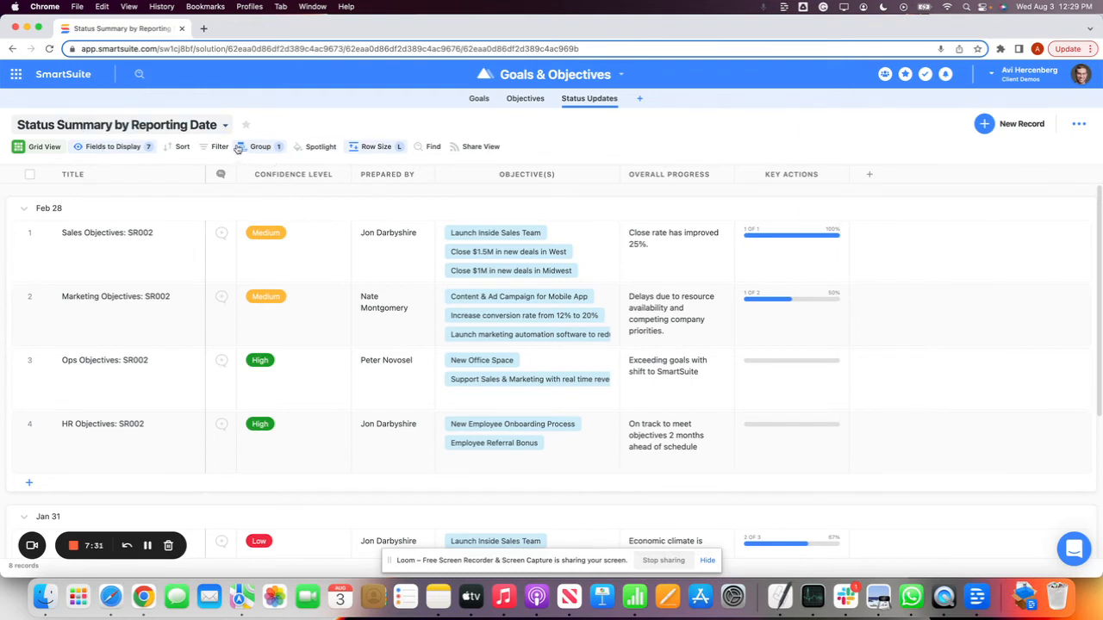
Start a record spotlight on the Status Summary by Reporting Date view and set its colour to dark green
click(315, 147)
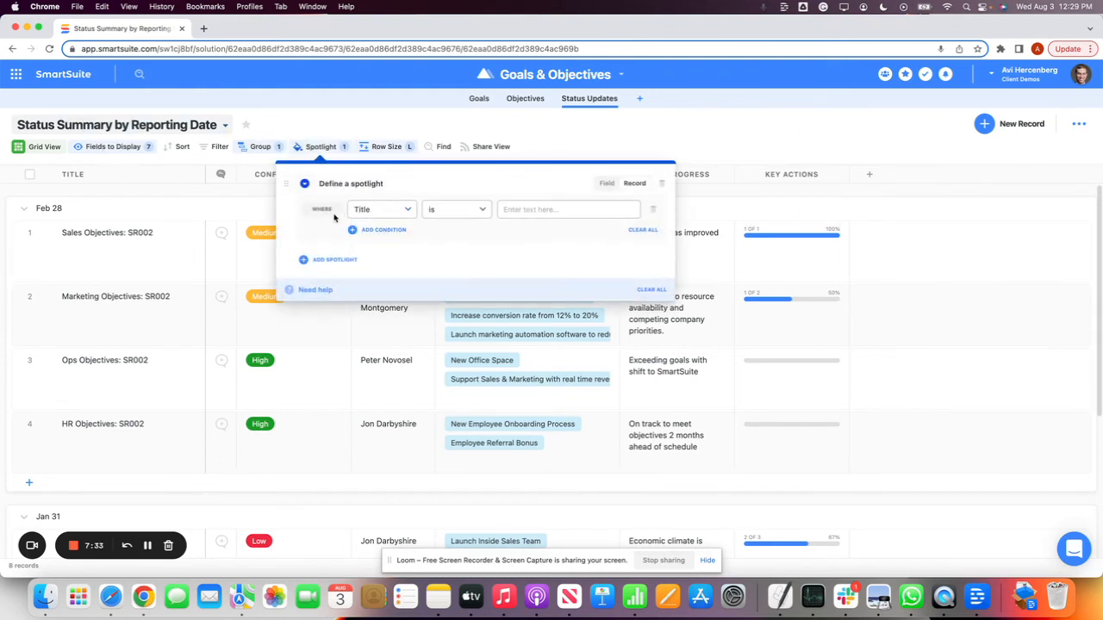
click(302, 186)
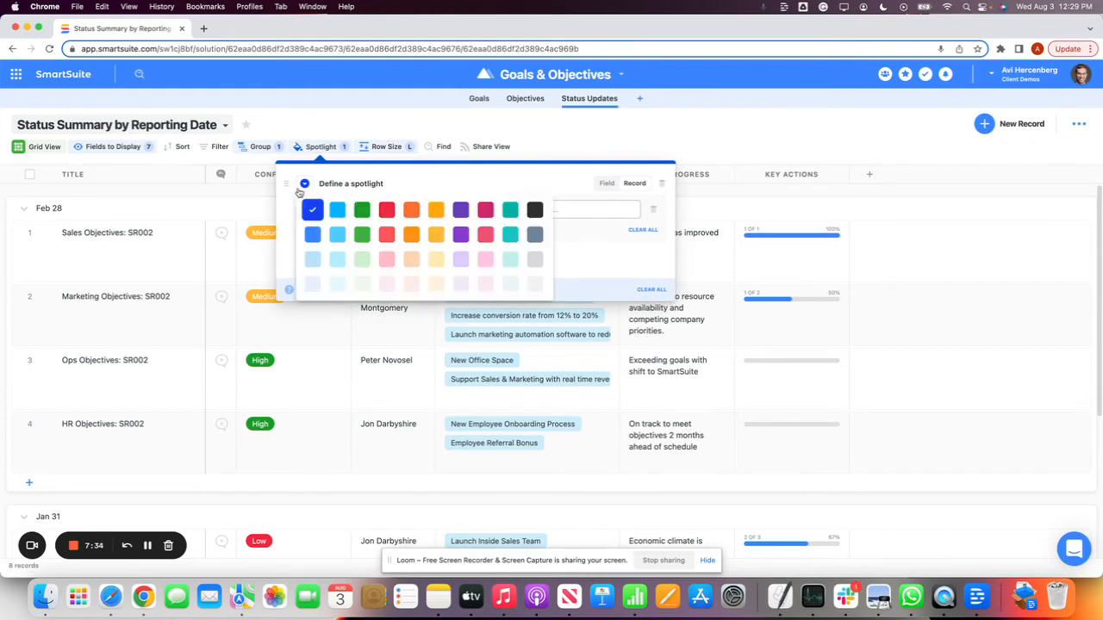
click(361, 210)
Set the spotlight's condition to Confidence Level is High
click(362, 209)
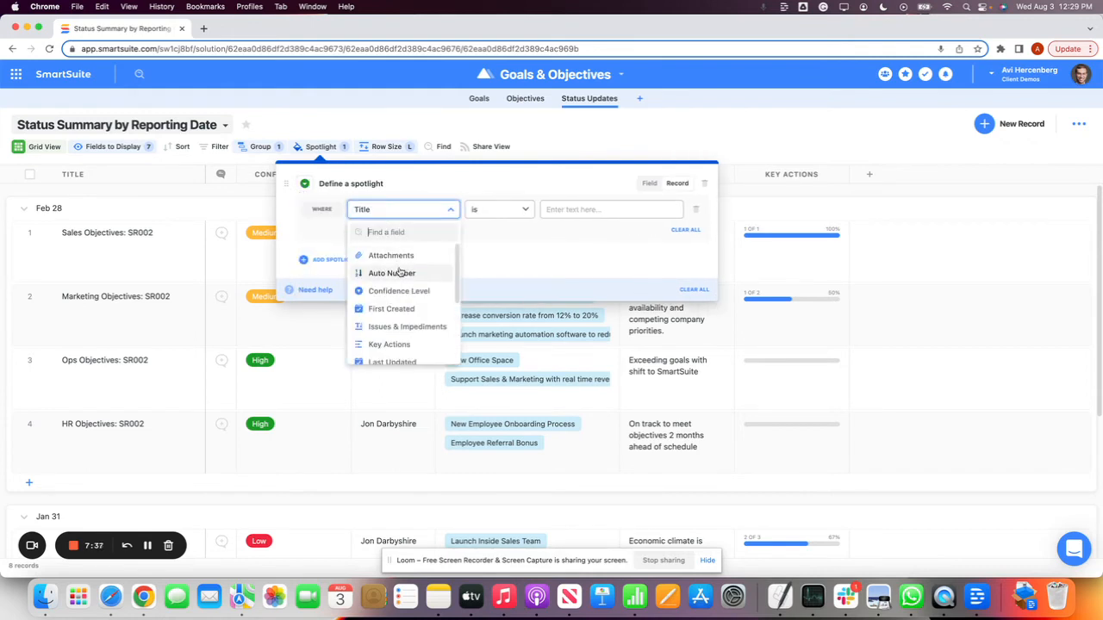
scroll(395, 273, down, 3)
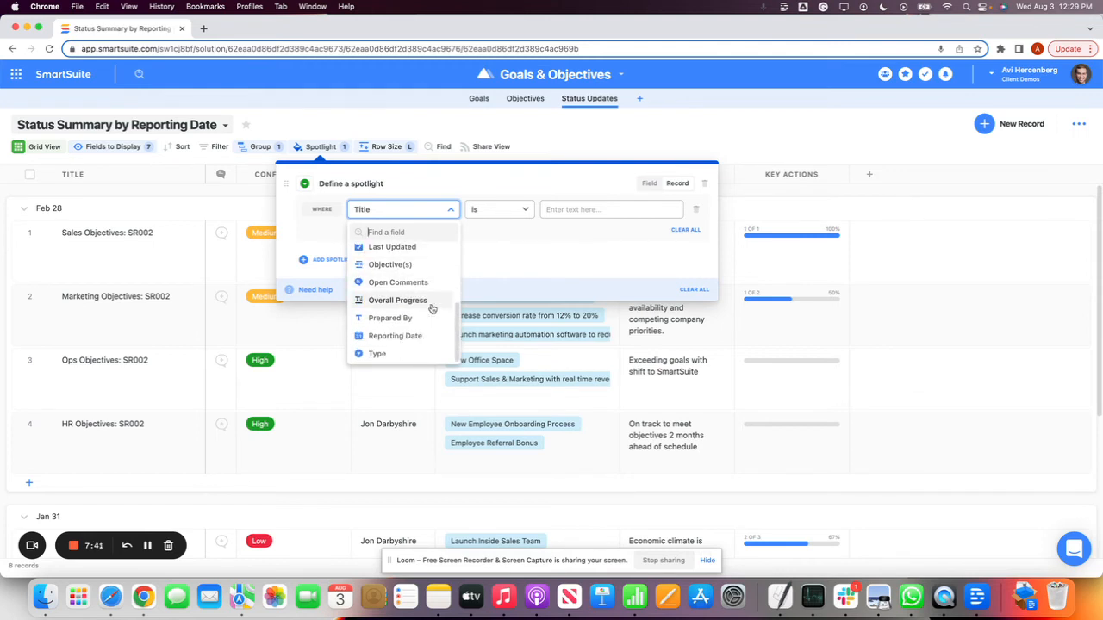
scroll(423, 323, up, 2)
scroll(423, 323, down, 1)
scroll(423, 323, up, 3)
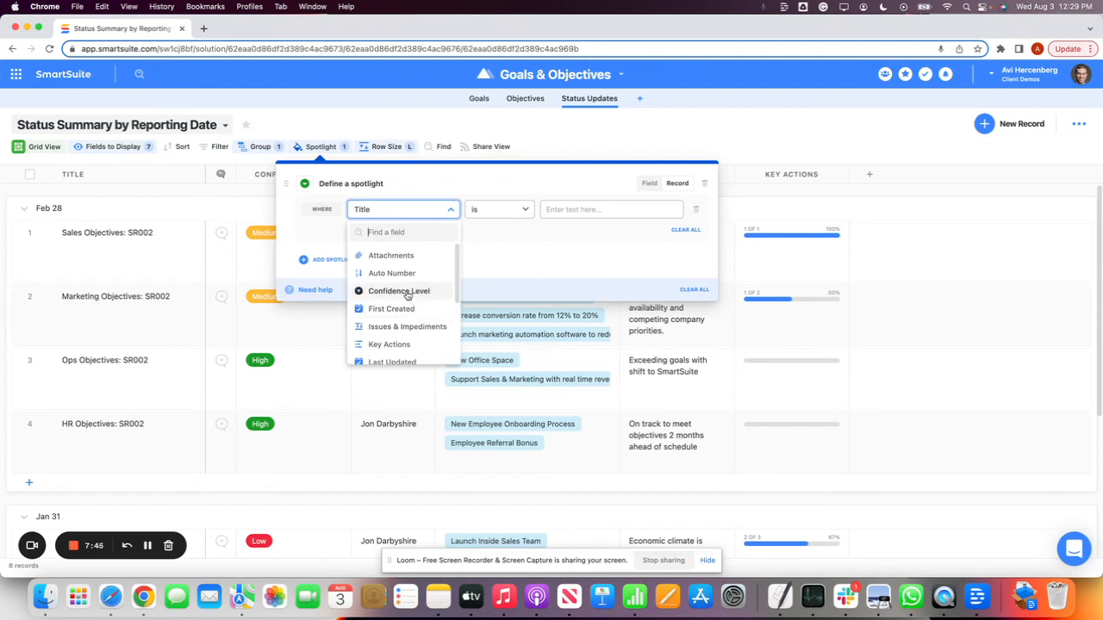
click(408, 294)
click(477, 218)
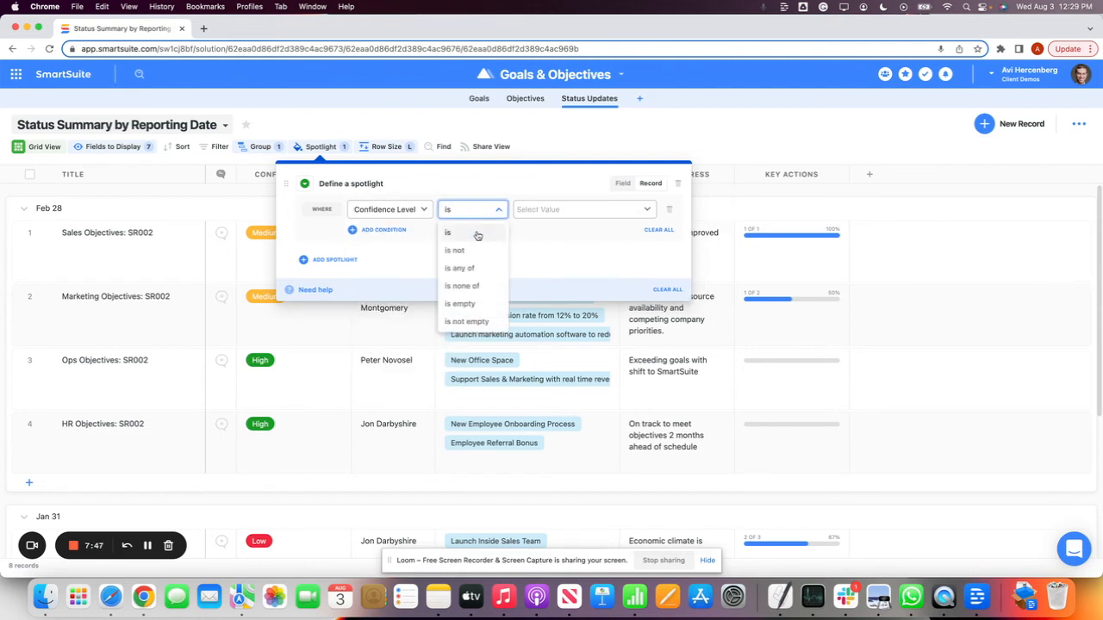
click(547, 216)
click(550, 244)
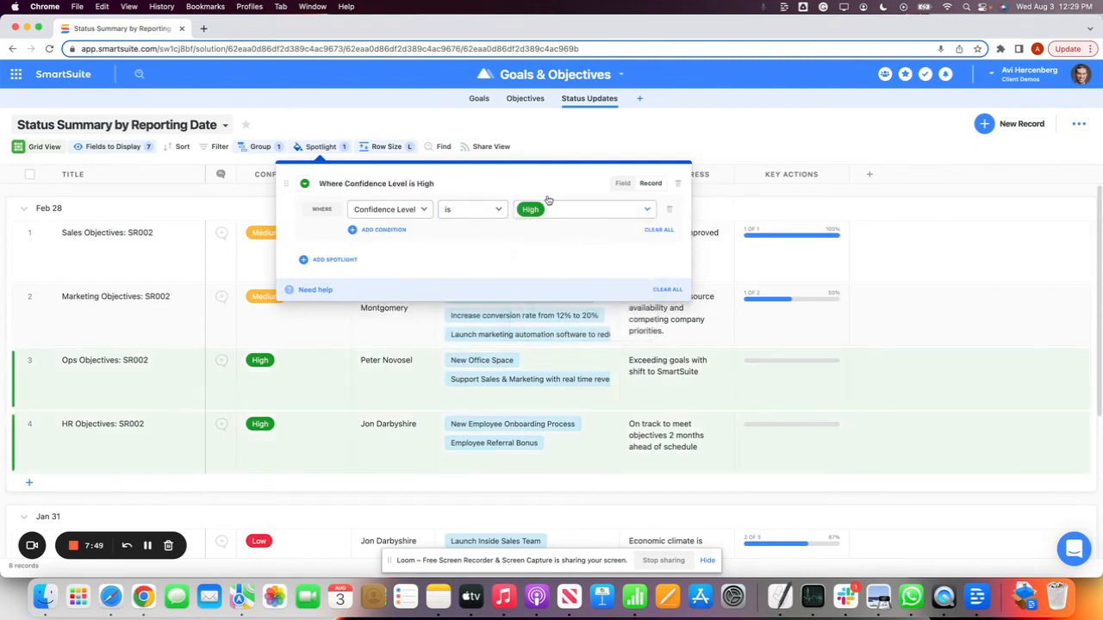
click(614, 119)
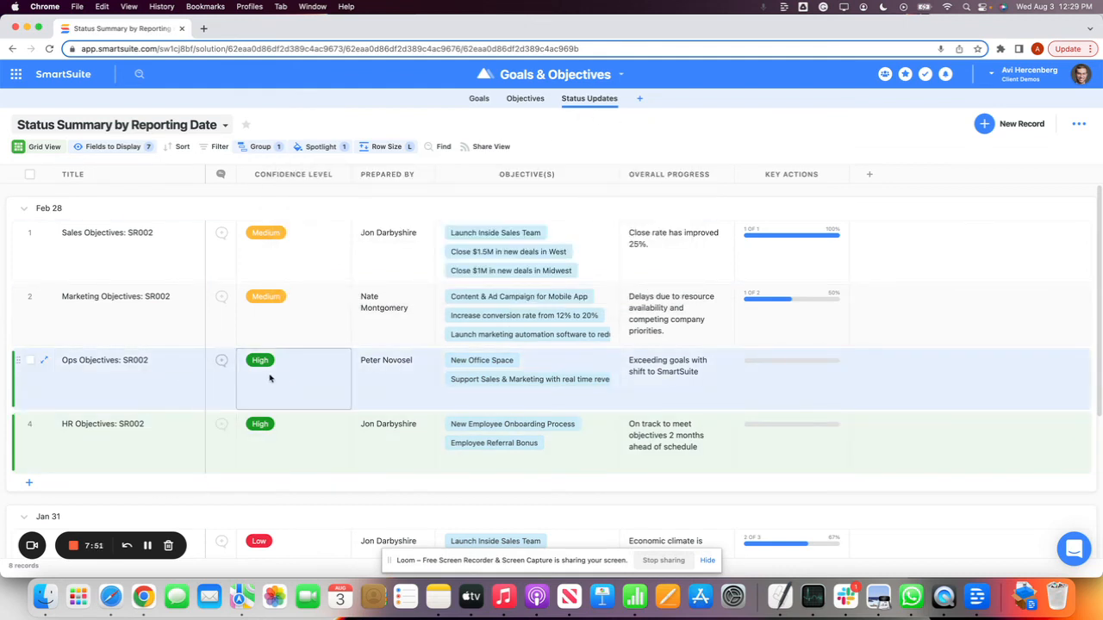
Set the Confidence Level of the Marketing Objectives: SR002 record to High
click(268, 297)
click(272, 300)
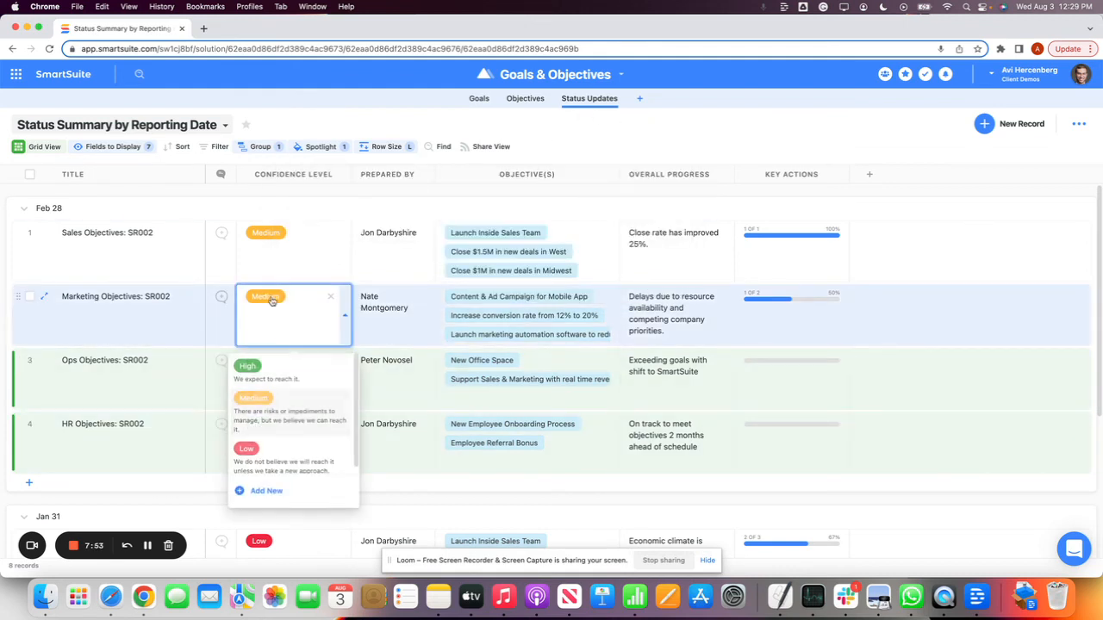
click(284, 375)
click(774, 158)
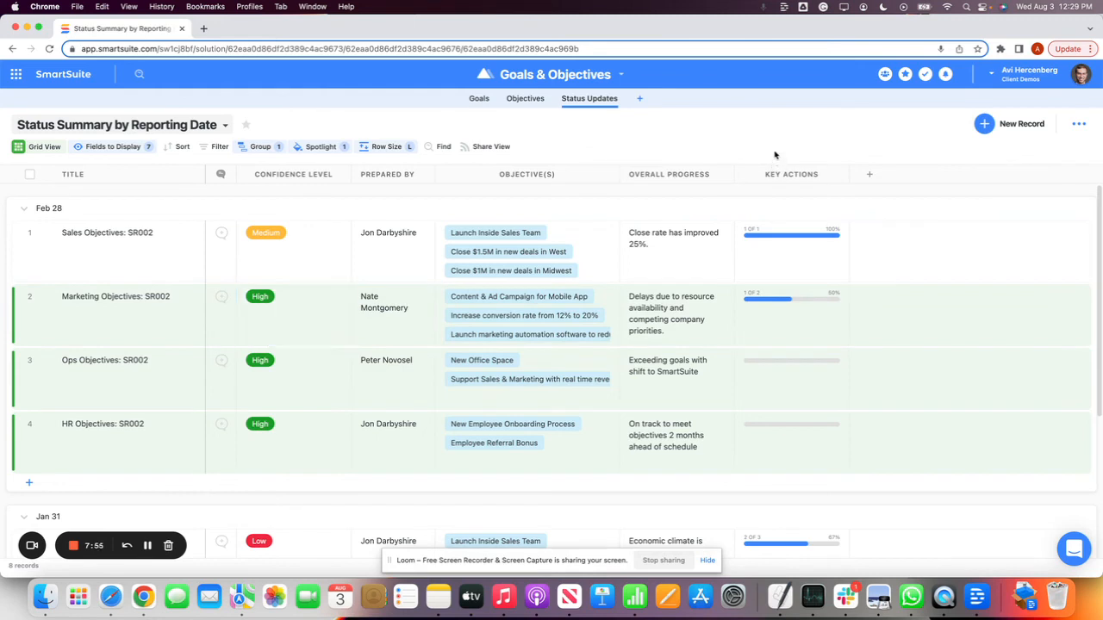
Check the confidence choices of Marketing Objectives: SR002 and open the Confidence Level field's settings to examine its choices
click(259, 296)
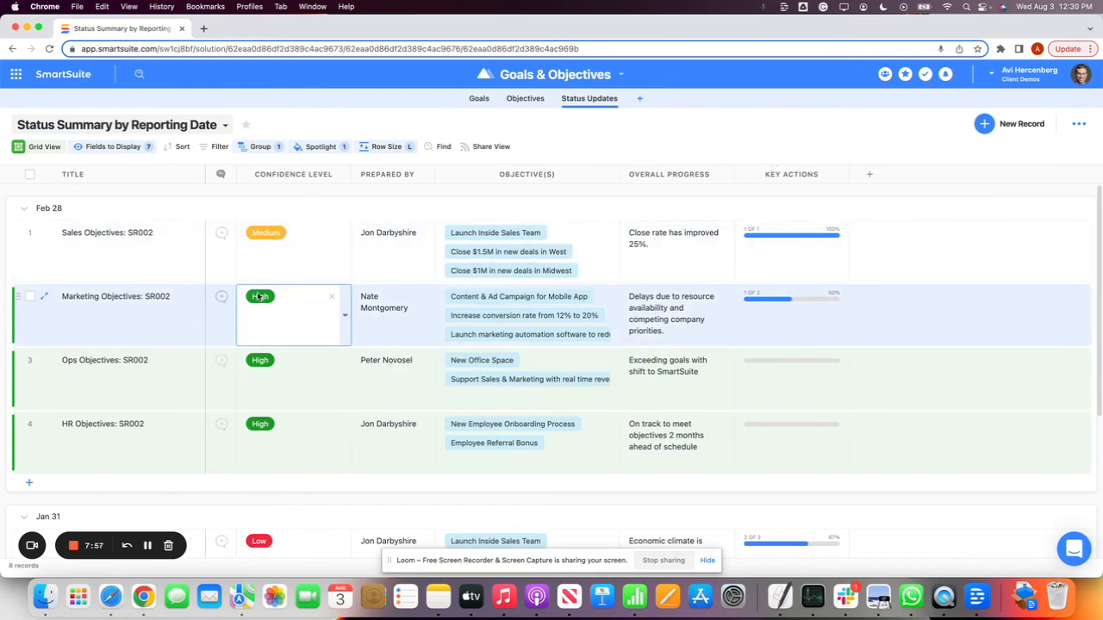
click(259, 297)
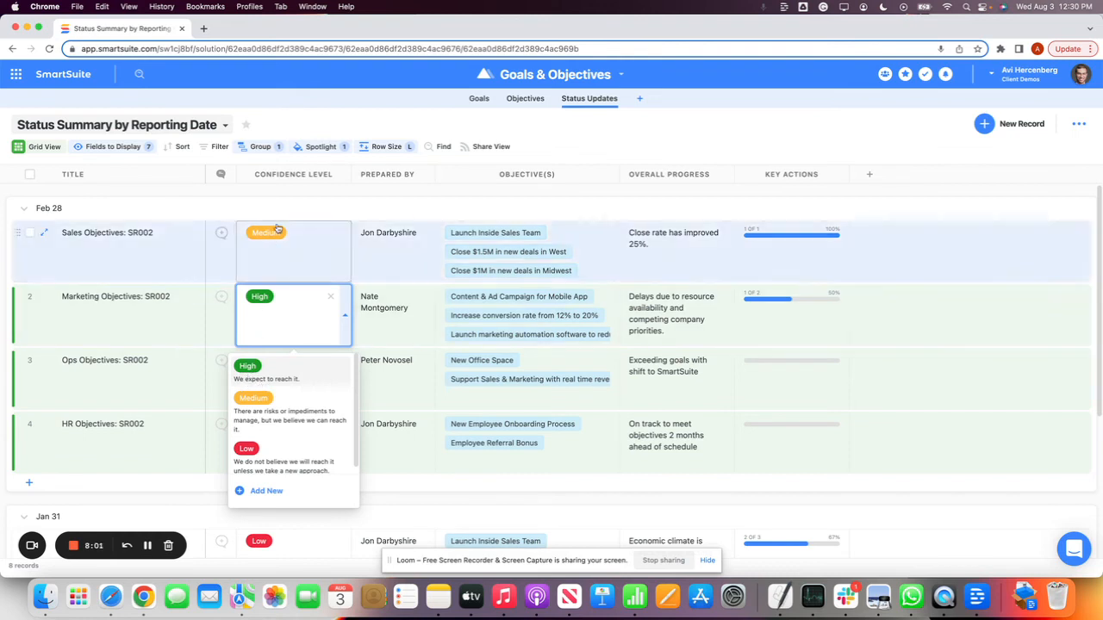
click(288, 175)
click(288, 175)
click(290, 175)
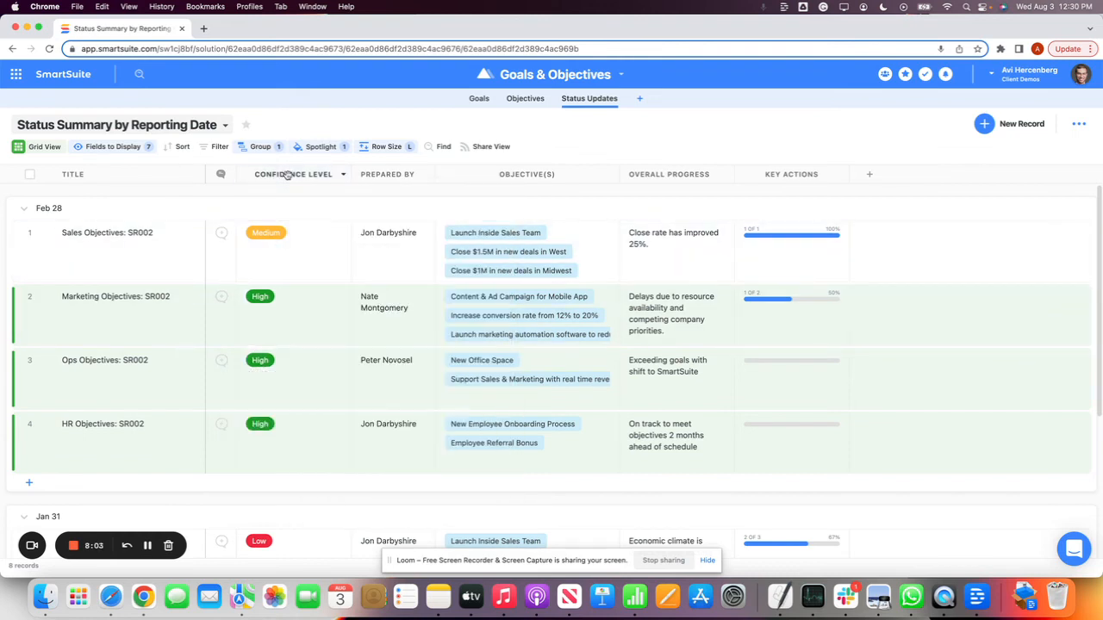
click(290, 175)
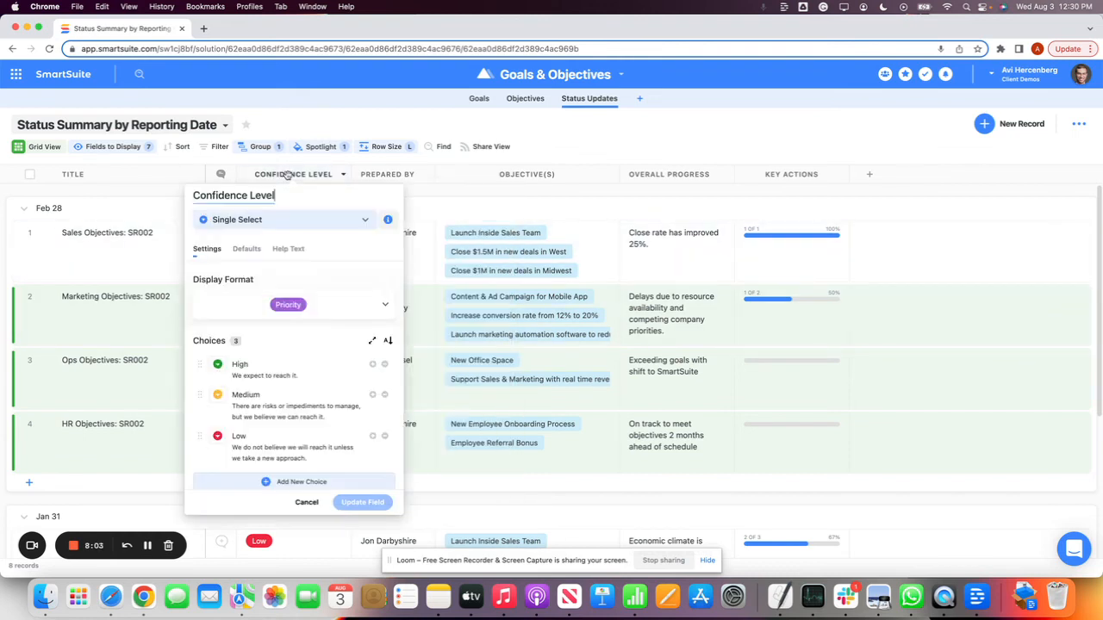
click(294, 379)
Expand the Confidence Level choice list, try the Include Value option, look through the predefined lists, and cancel
click(375, 342)
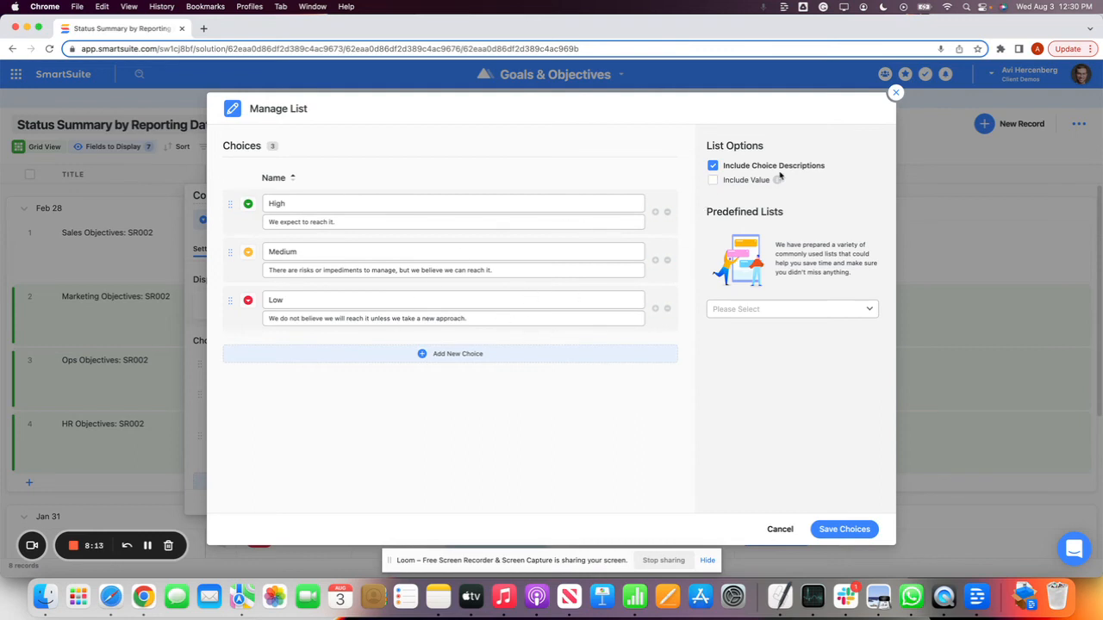
click(713, 181)
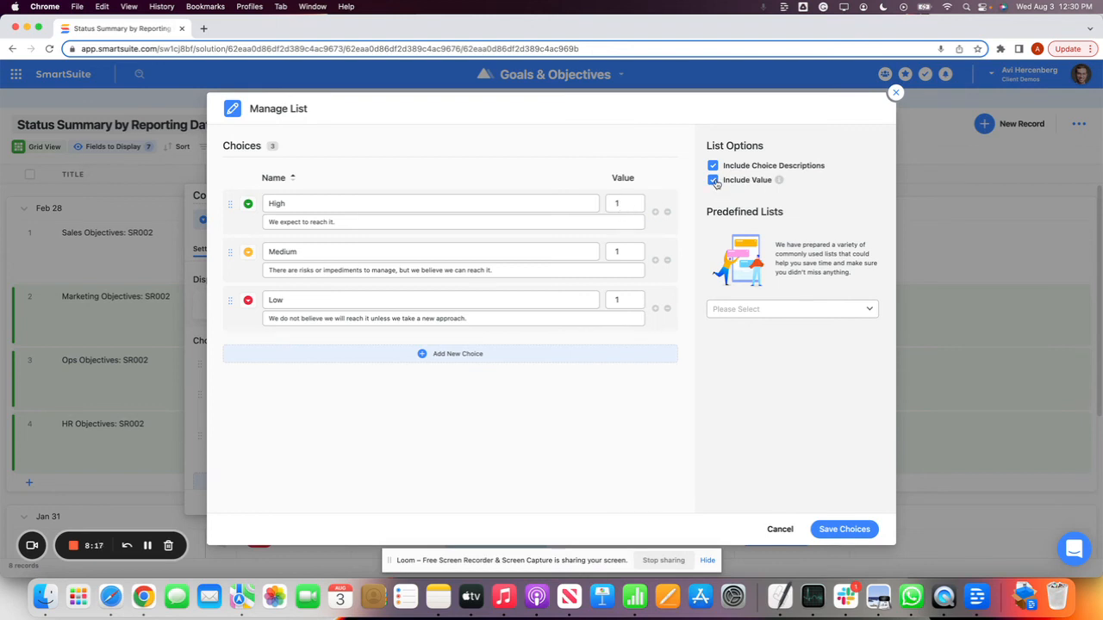
click(713, 181)
click(785, 312)
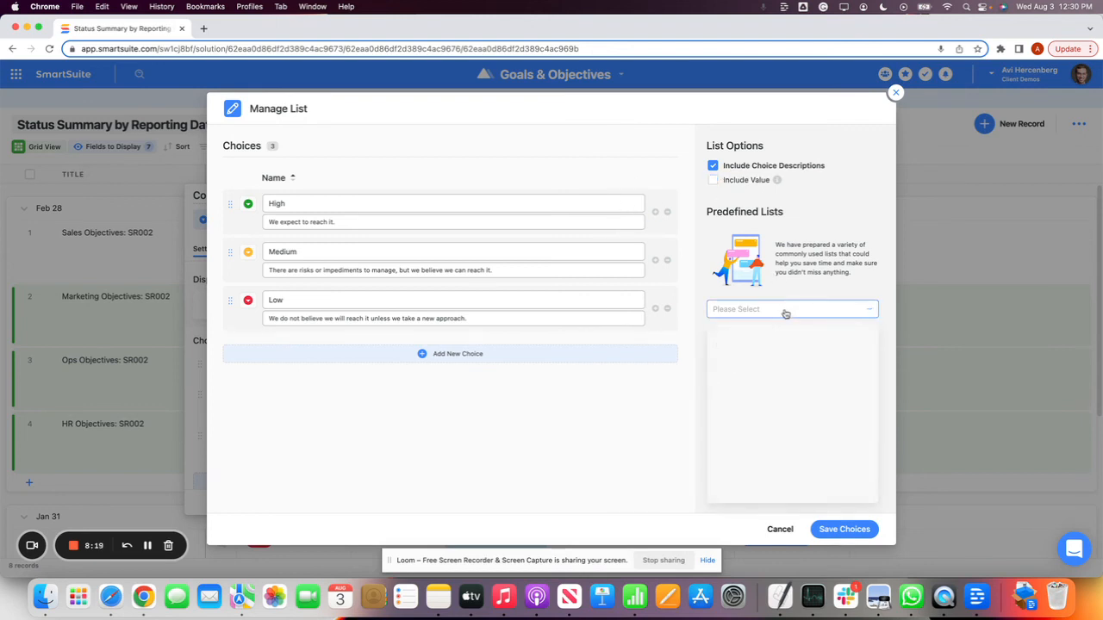
scroll(796, 448, down, 3)
scroll(797, 459, up, 4)
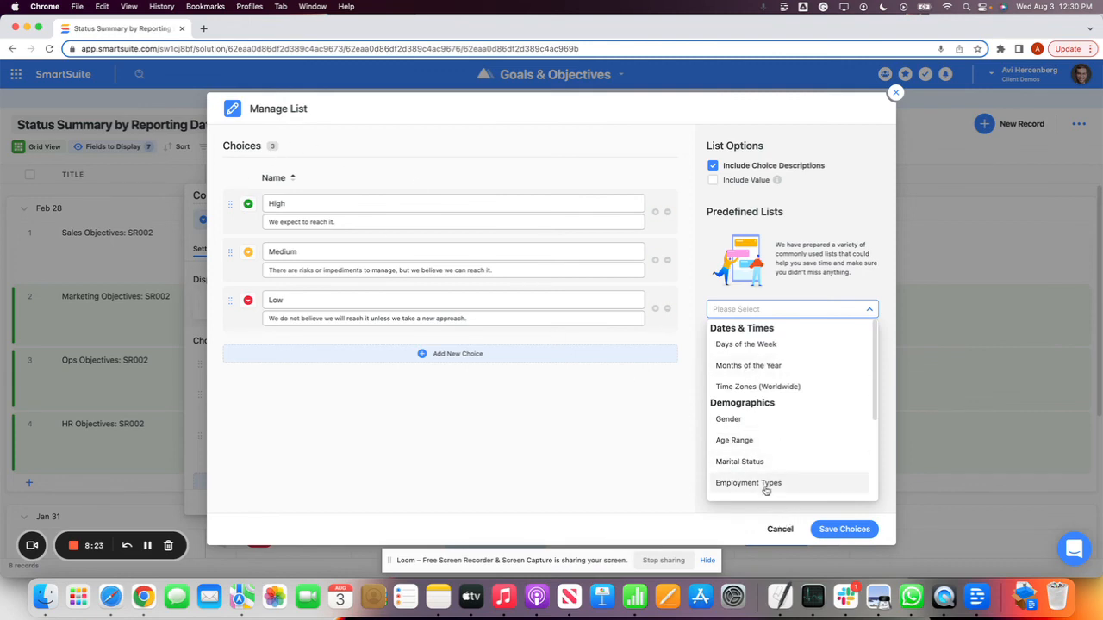
click(779, 529)
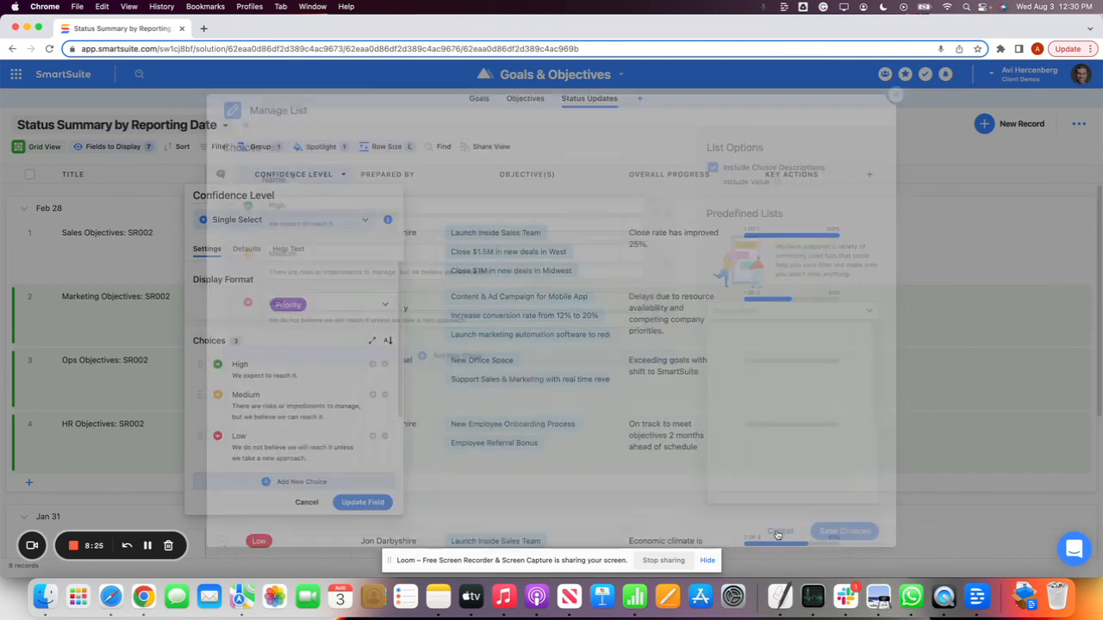
Try the Radio Buttons display type for Confidence Level, return it to Dropdown, and exit the field settings without saving
scroll(326, 362, down, 1)
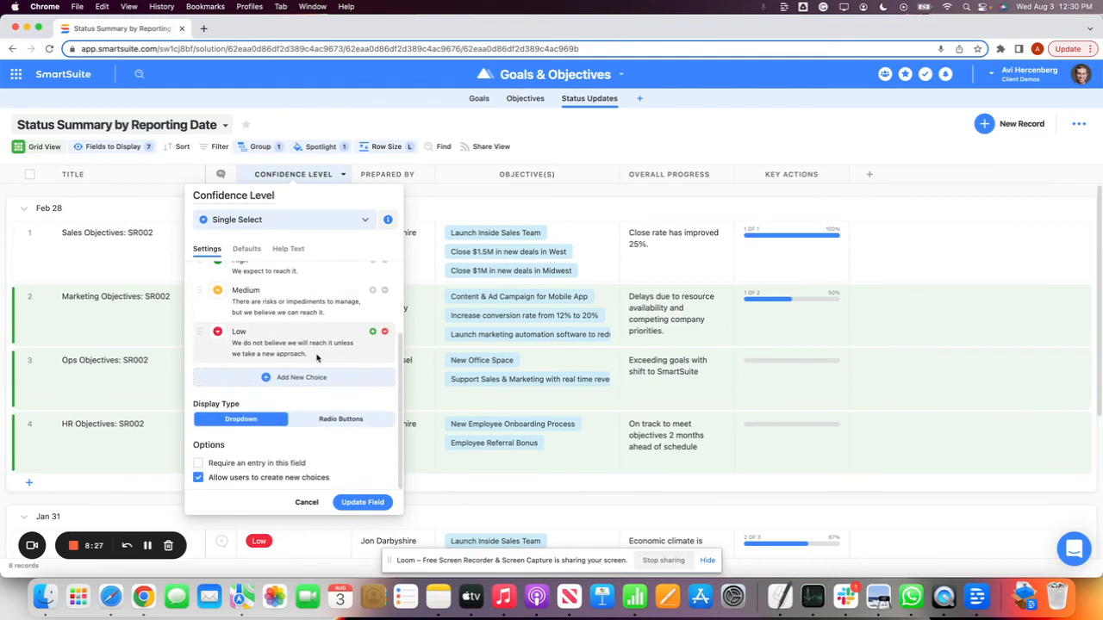
click(336, 419)
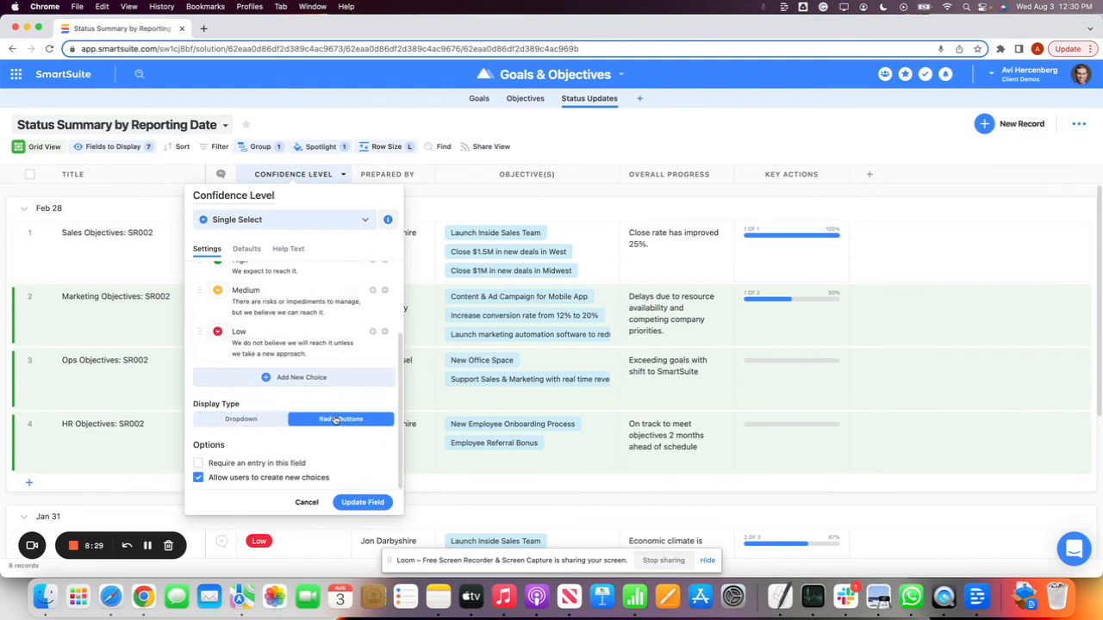
click(269, 419)
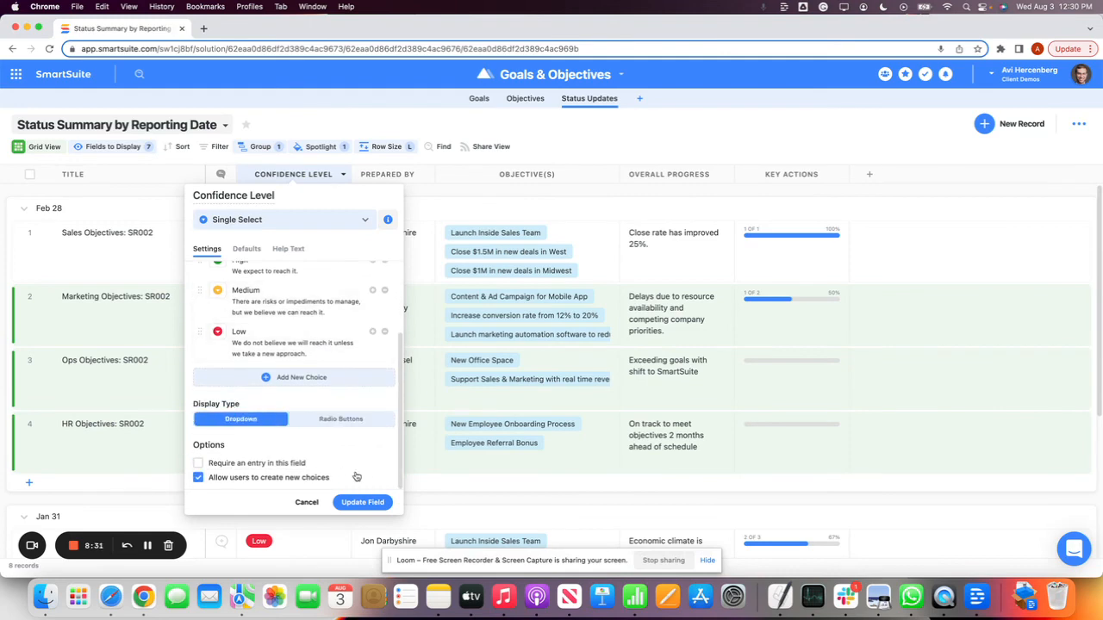
click(307, 503)
click(515, 355)
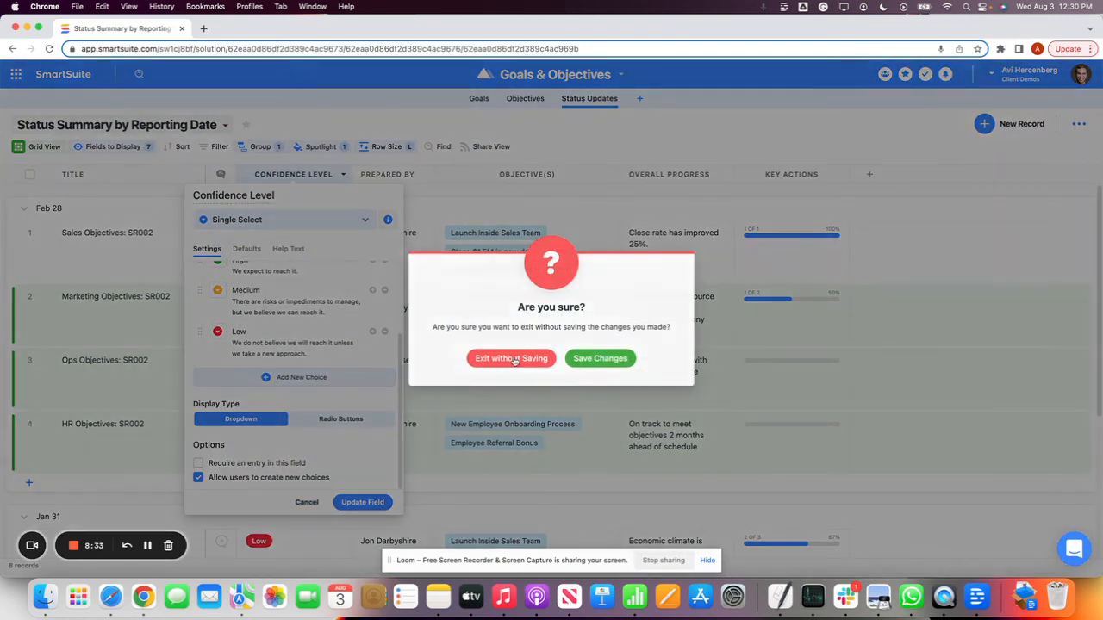
click(388, 269)
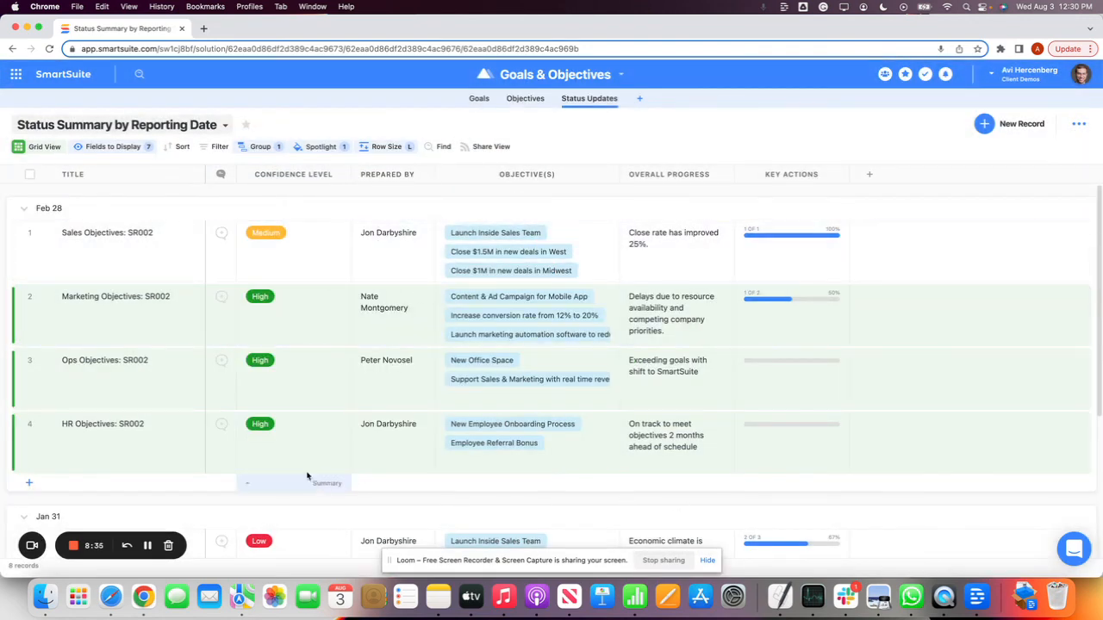
Switch between the Objectives and Goals tables to compare them, ending on the Goals grid view
click(524, 98)
click(479, 98)
click(561, 99)
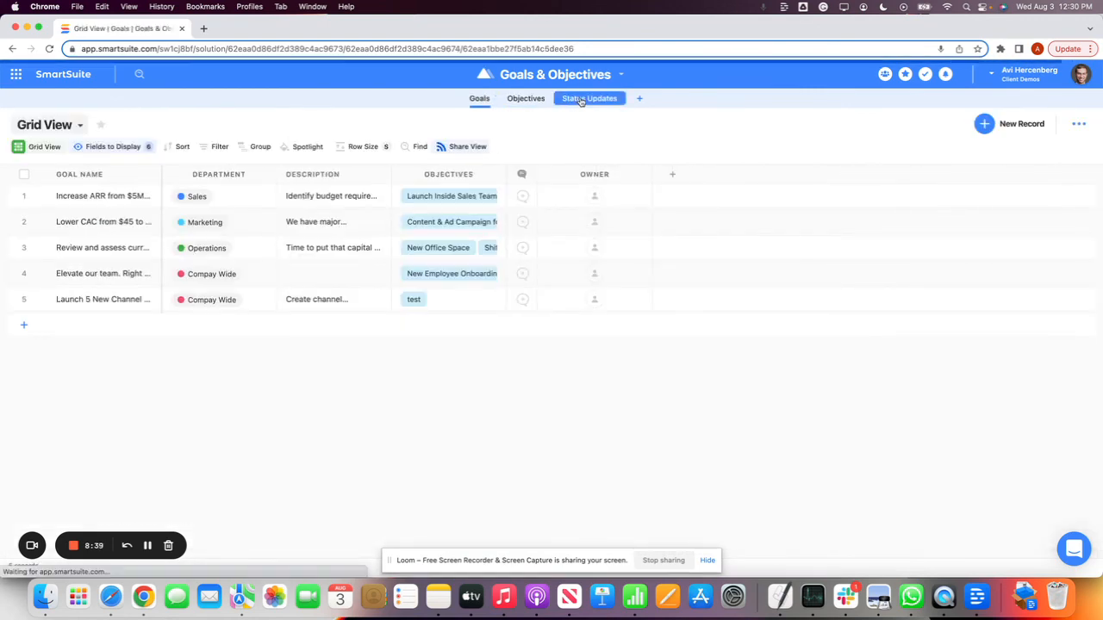
click(526, 98)
click(479, 100)
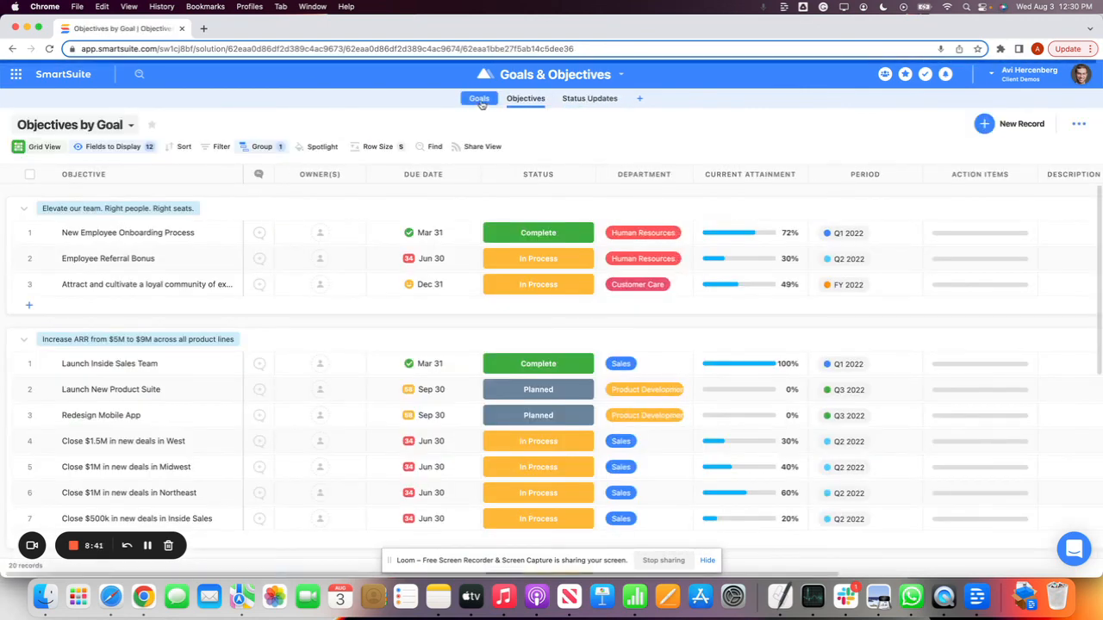
click(549, 99)
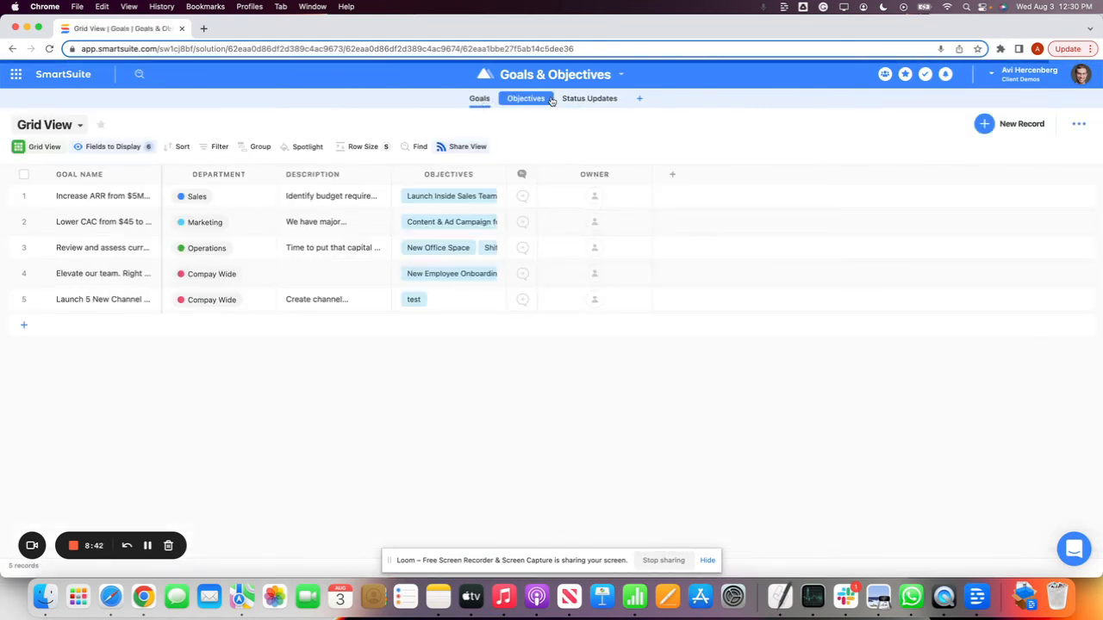
Open the sharing options of the Goals table's grid view
click(461, 149)
click(633, 320)
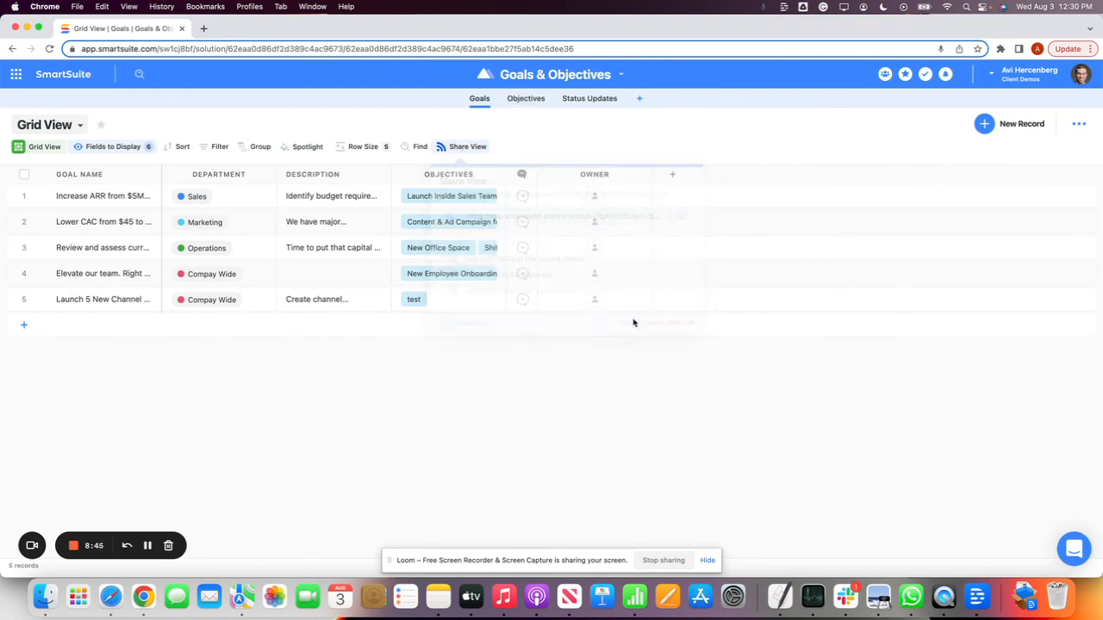